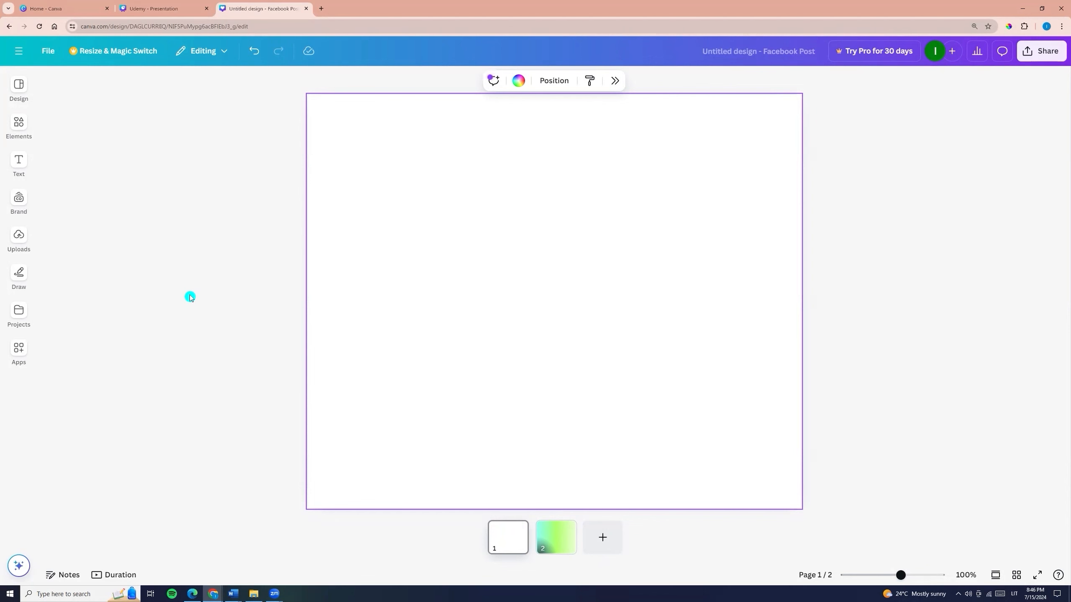
- Look through the drawing, template, element, text, brand, upload and project resources available for the design
{"action": "left_click", "coordinate": [18, 275]}
{"action": "left_click", "coordinate": [18, 87]}
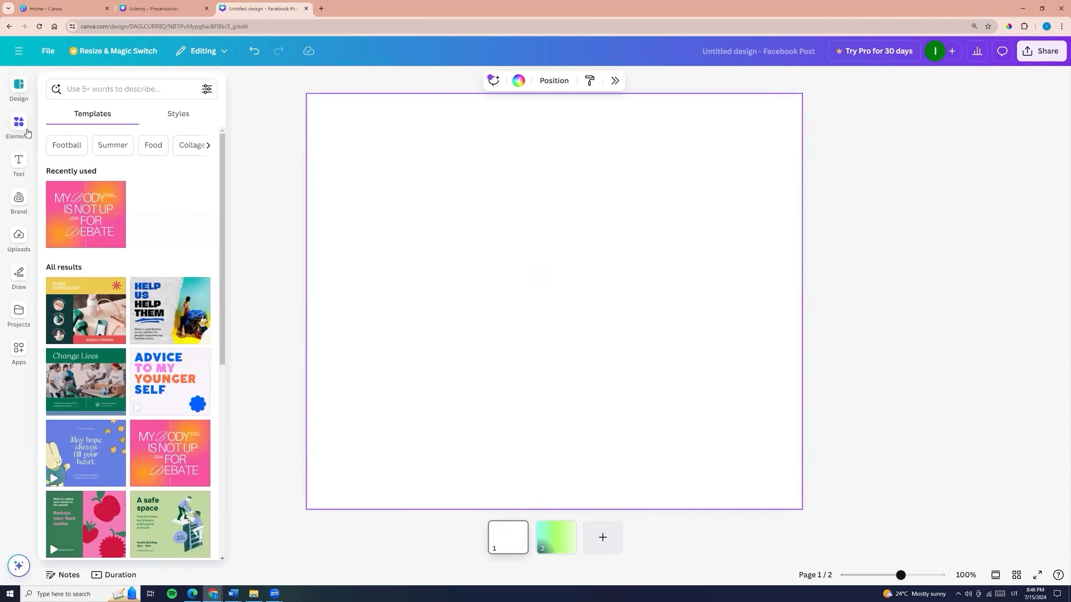
{"action": "left_click", "coordinate": [19, 124]}
{"action": "left_click", "coordinate": [18, 163]}
{"action": "left_click", "coordinate": [18, 201]}
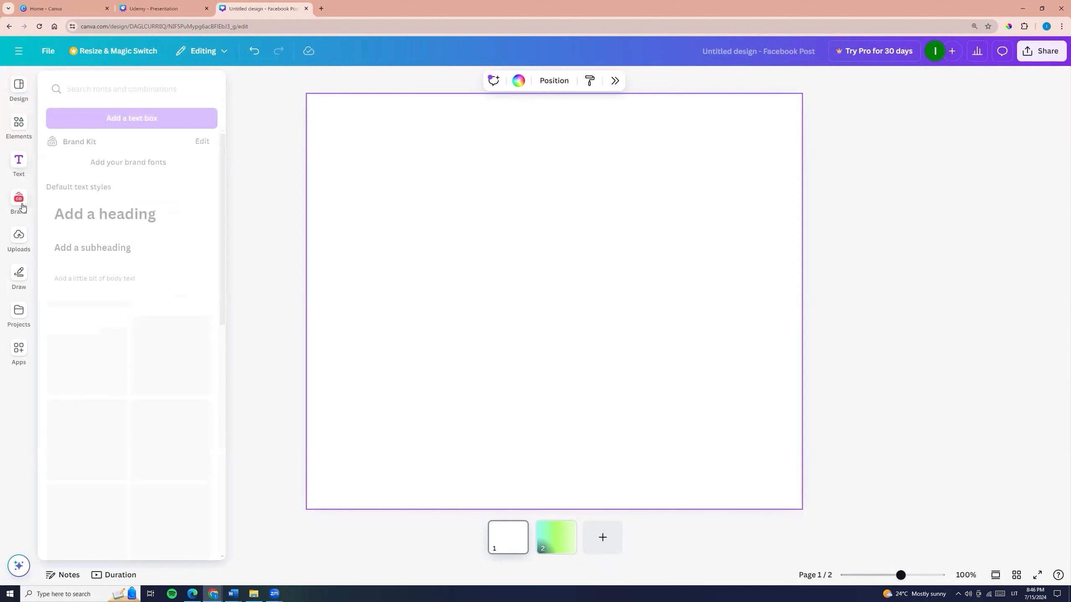
{"action": "left_click", "coordinate": [26, 248]}
{"action": "left_click", "coordinate": [18, 318]}
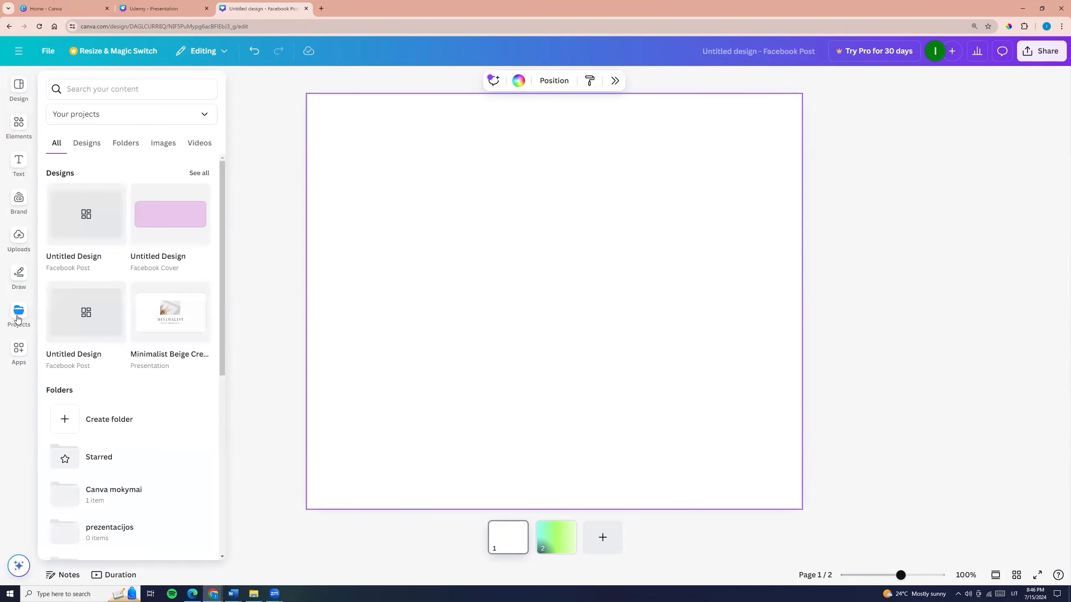
- Open the Background collection from the Canva apps
{"action": "left_click", "coordinate": [17, 358]}
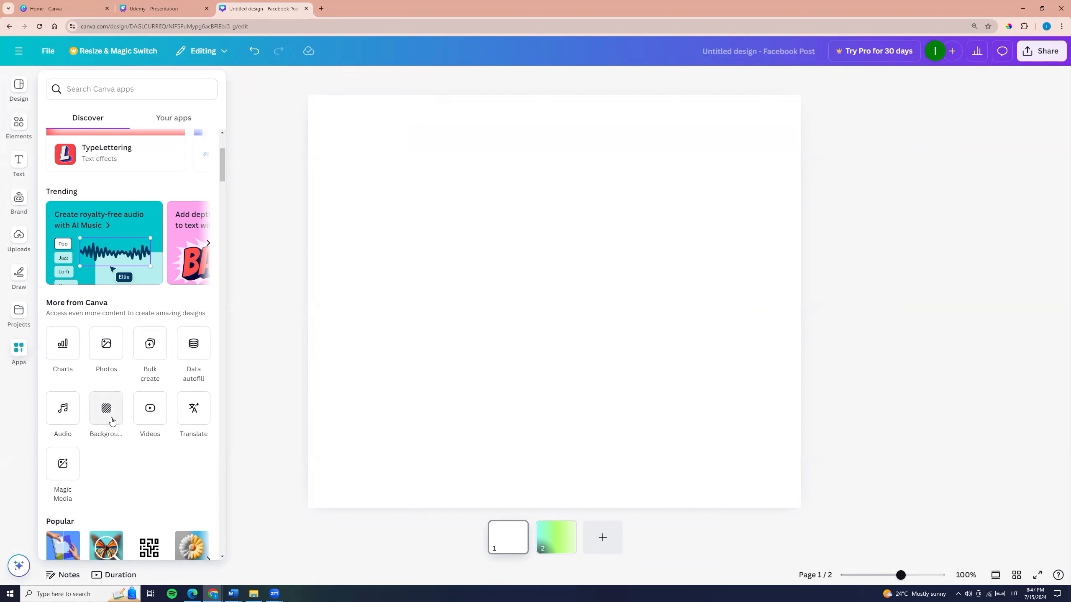
{"action": "left_click", "coordinate": [106, 408]}
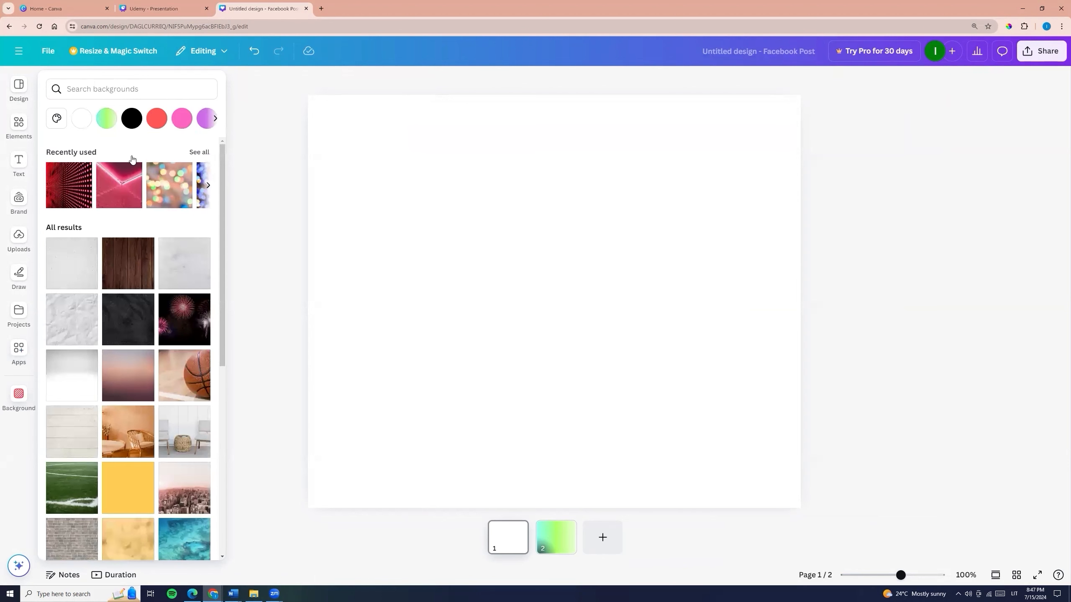
- Try several colours as page 1's background, including turquoise, blue and green, ending with the lime green gradient
{"action": "left_click", "coordinate": [216, 118]}
{"action": "left_click", "coordinate": [216, 119]}
{"action": "left_click", "coordinate": [157, 118]}
{"action": "left_click", "coordinate": [131, 118]}
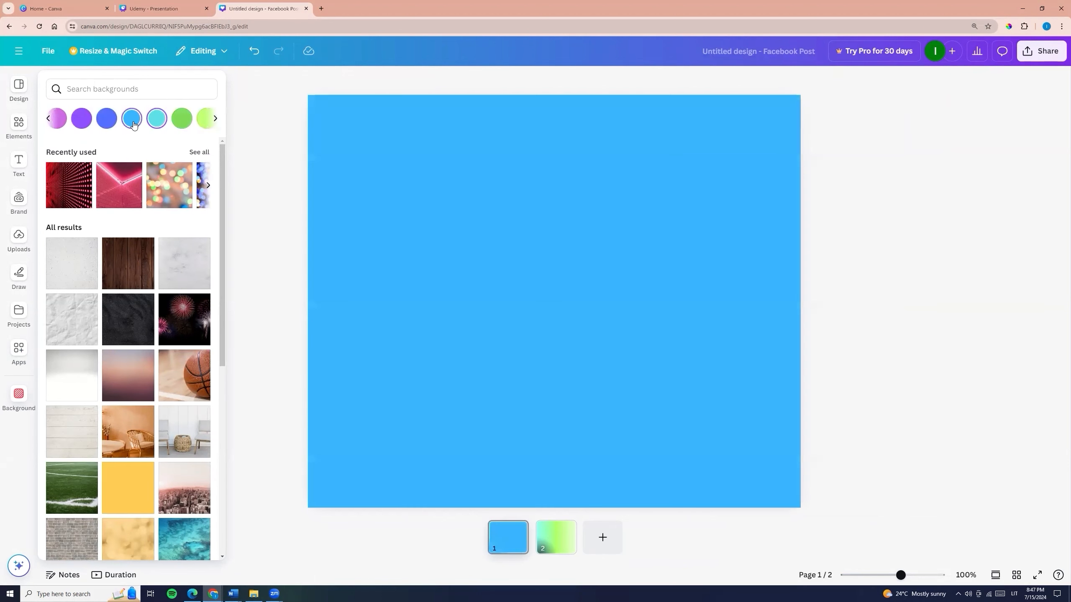
{"action": "left_click", "coordinate": [182, 118]}
{"action": "left_click", "coordinate": [207, 118]}
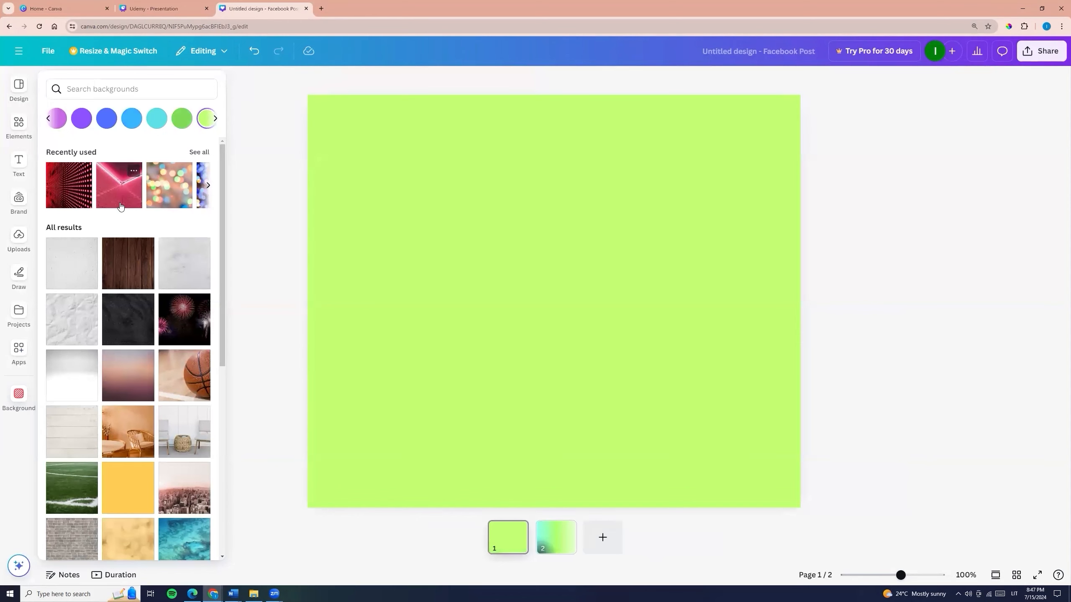
- Try photo backgrounds on page 1: the orange room, grey chairs, turquoise water and finally the yellow bokeh
{"action": "scroll", "coordinate": [136, 234], "scroll_direction": "down", "scroll_amount": 1}
{"action": "scroll", "coordinate": [136, 233], "scroll_direction": "down", "scroll_amount": 1}
{"action": "scroll", "coordinate": [90, 221], "scroll_direction": "up", "scroll_amount": 3}
{"action": "left_click", "coordinate": [85, 265]}
{"action": "scroll", "coordinate": [122, 304], "scroll_direction": "down", "scroll_amount": 5}
{"action": "left_click", "coordinate": [121, 302]}
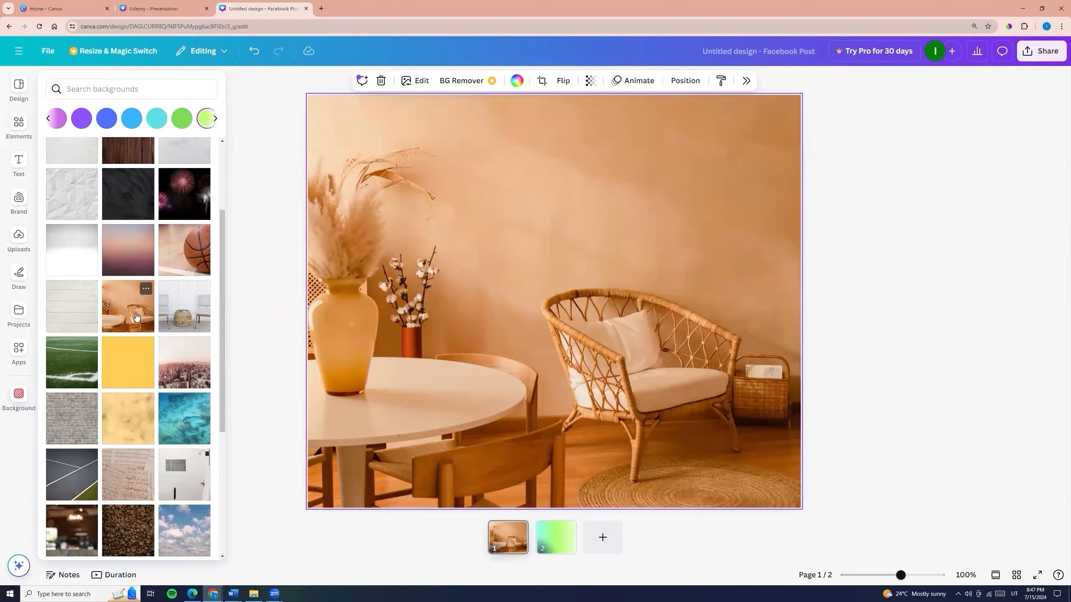
{"action": "left_click", "coordinate": [186, 322]}
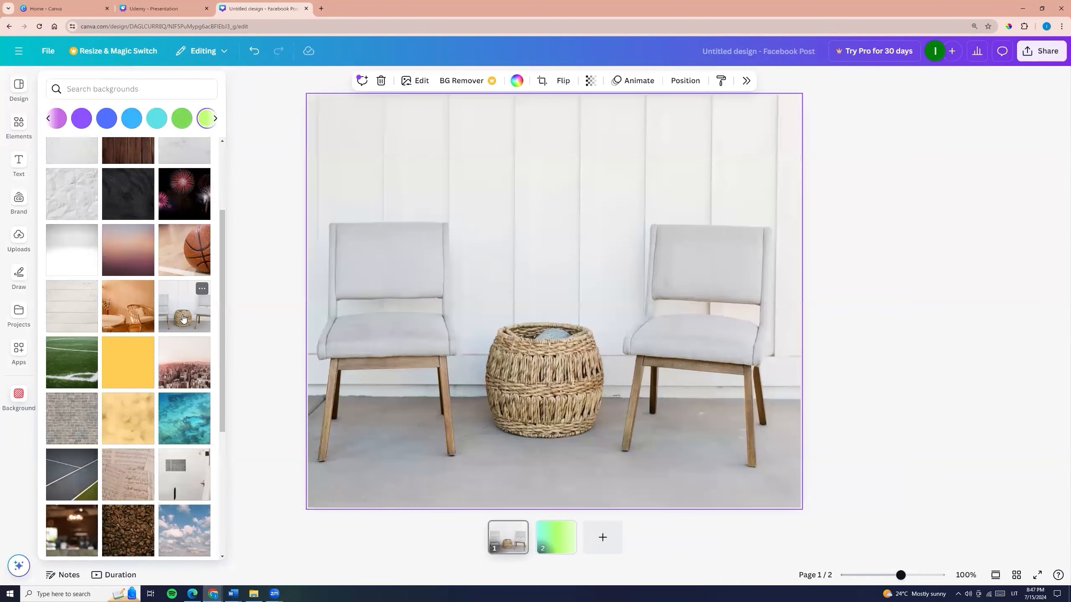
{"action": "left_click", "coordinate": [164, 428]}
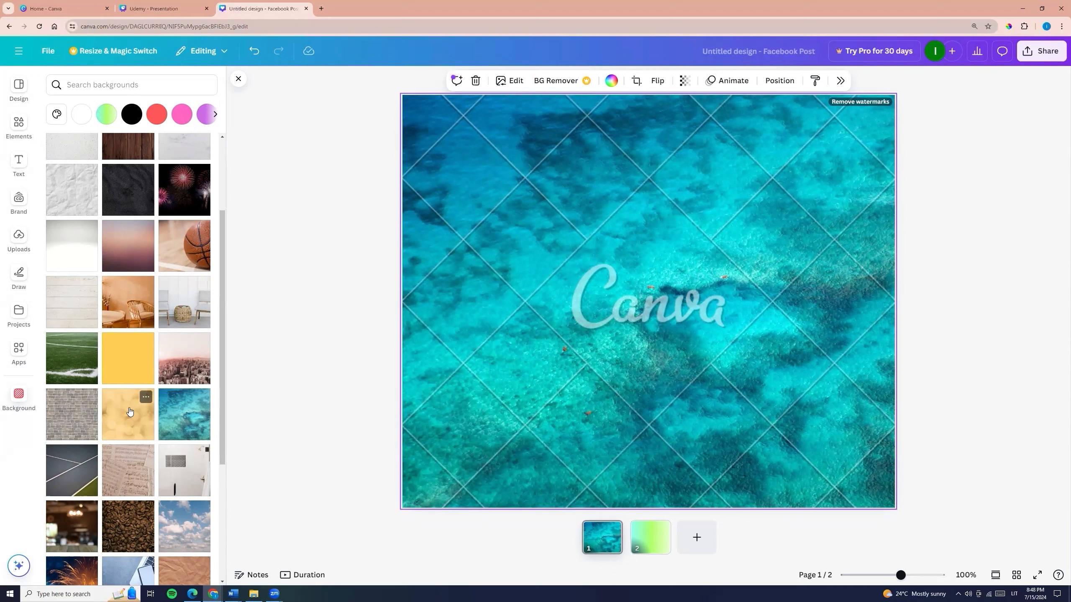
{"action": "left_click", "coordinate": [130, 412]}
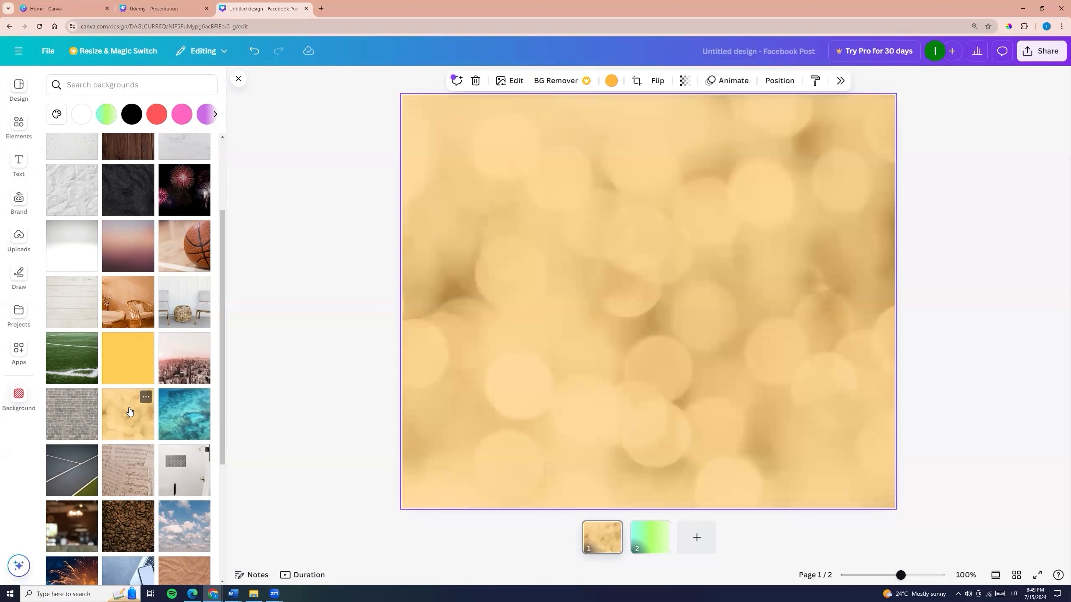
- Find more backgrounds by Canva Creative Studio, and others sharing the yellow bokeh image's keyword "gold"
{"action": "left_click", "coordinate": [149, 398]}
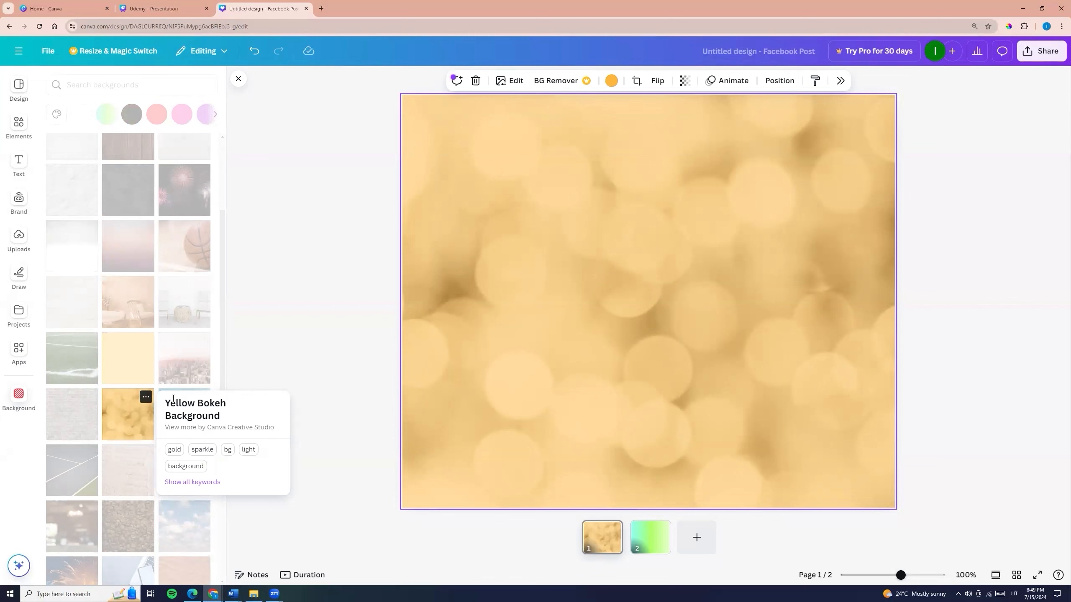
{"action": "left_click", "coordinate": [180, 428]}
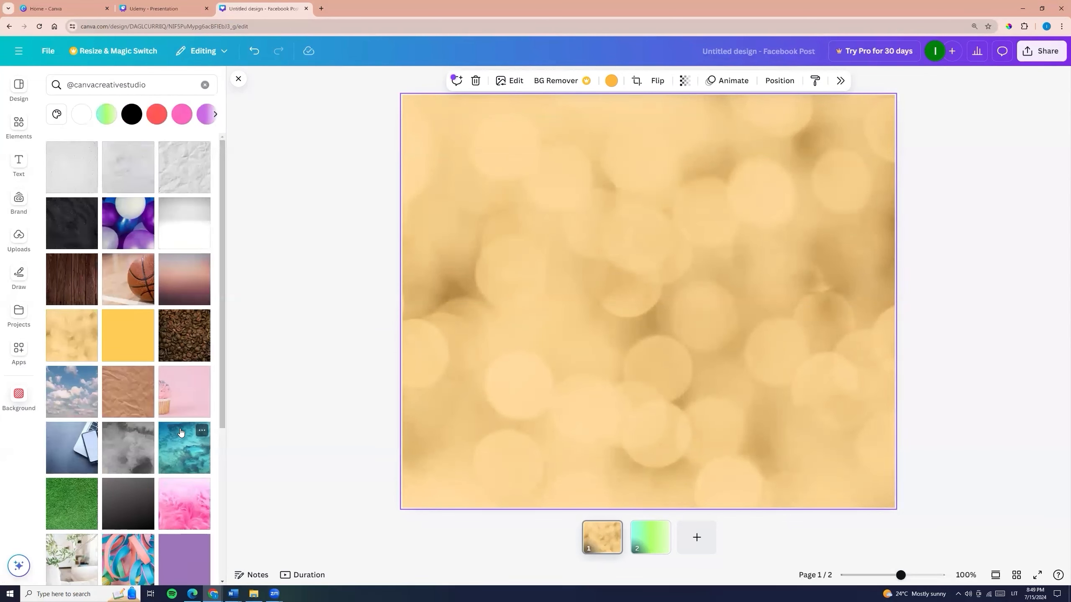
{"action": "scroll", "coordinate": [135, 389], "scroll_direction": "down", "scroll_amount": 10}
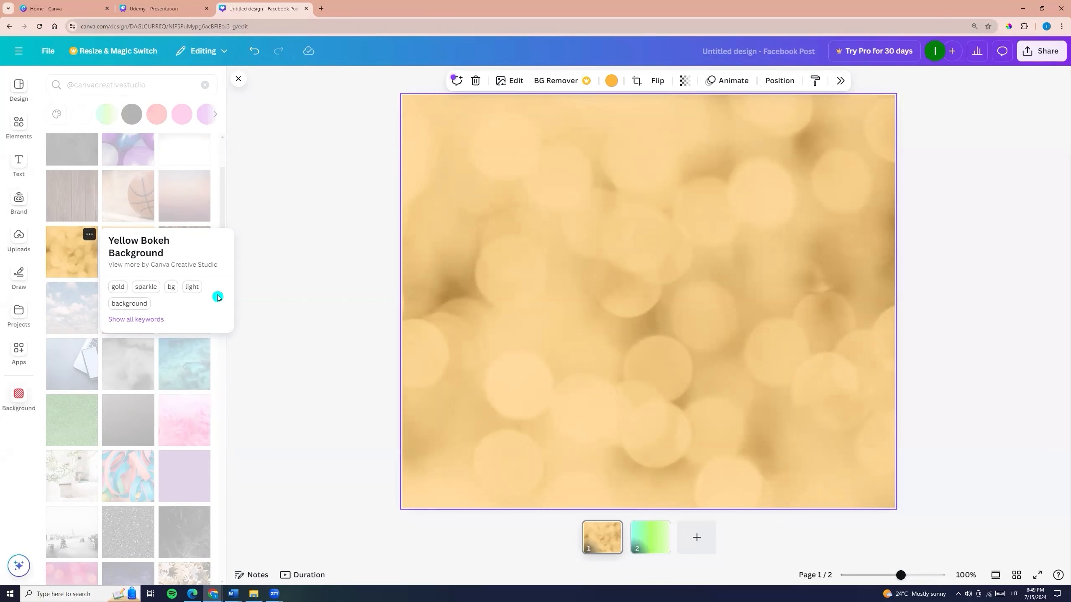
{"action": "left_click", "coordinate": [118, 292]}
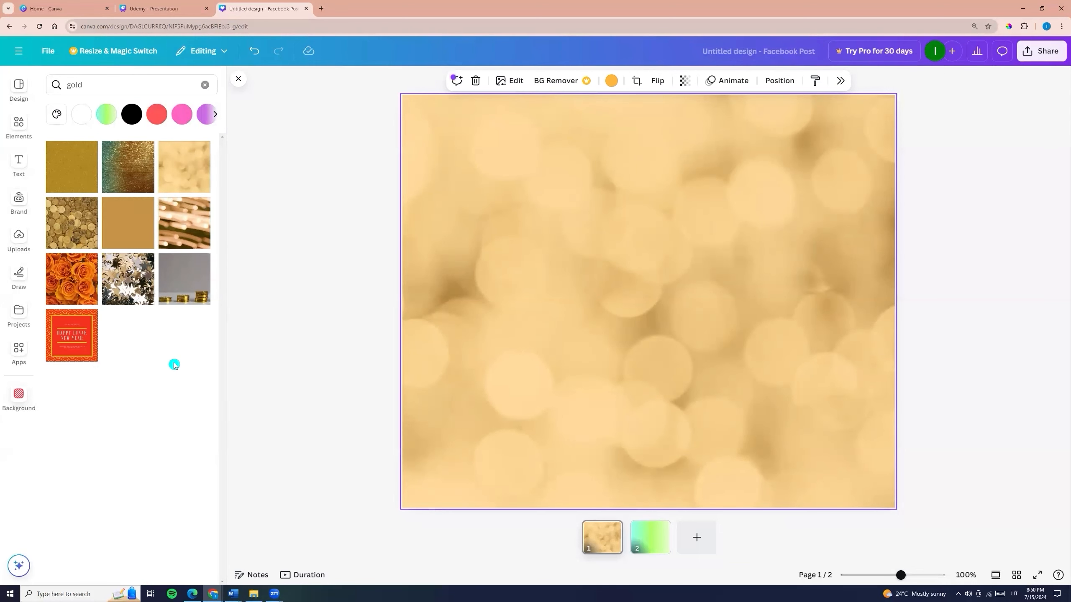
- Apply the golden light-streak background to page 1 and try adjusting its transparency
{"action": "left_click", "coordinate": [176, 233]}
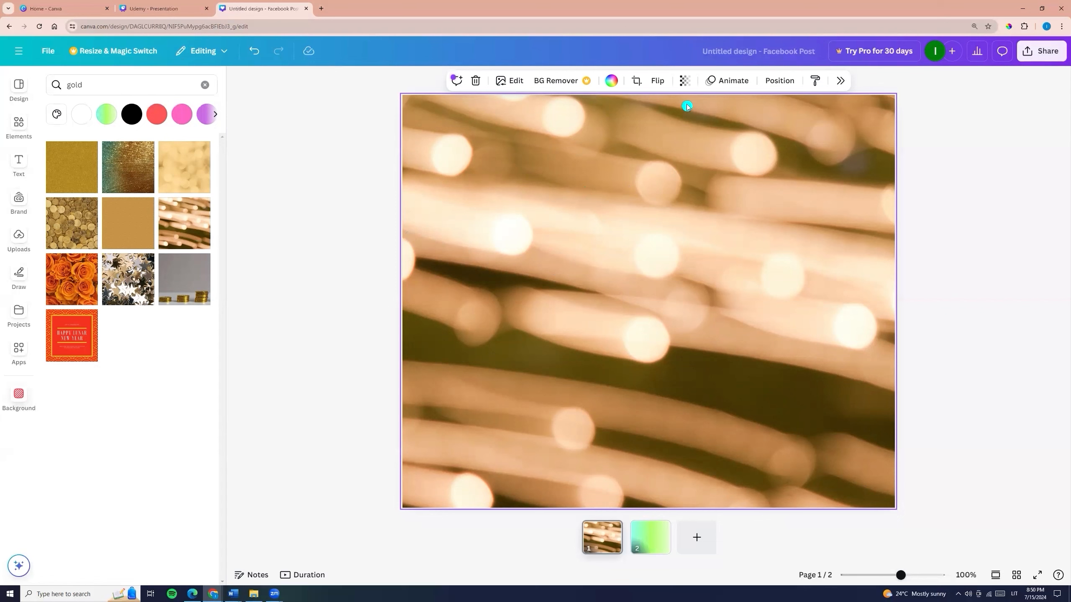
{"action": "left_click", "coordinate": [685, 81]}
{"action": "left_click_drag", "start_coordinate": [710, 124], "coordinate": [692, 198]}
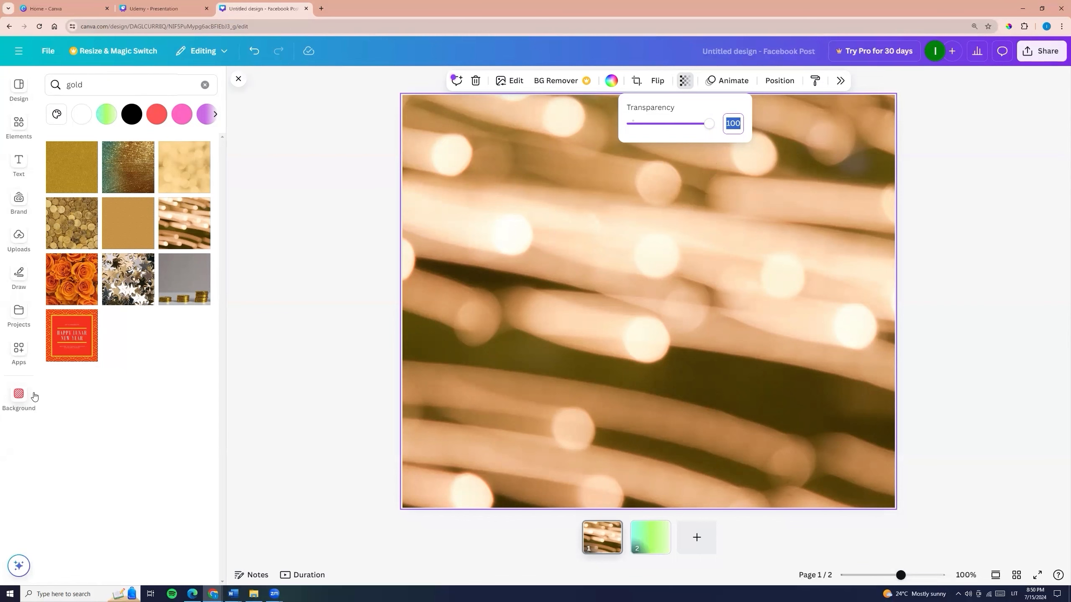
- Search the backgrounds for "gradient"
{"action": "left_click", "coordinate": [18, 396]}
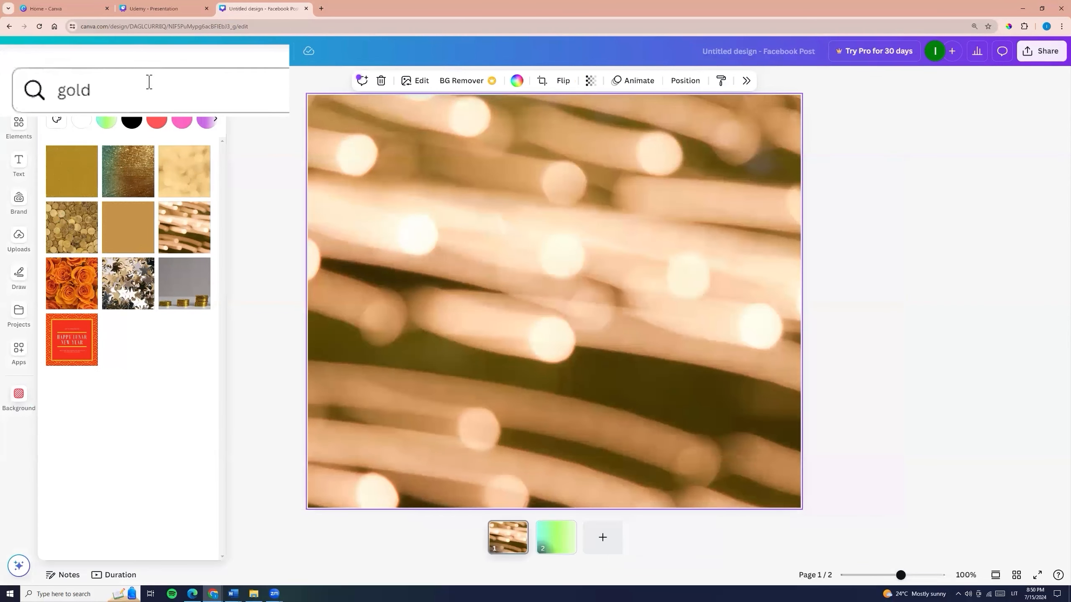
{"action": "left_click_drag", "start_coordinate": [106, 87], "coordinate": [58, 98]}
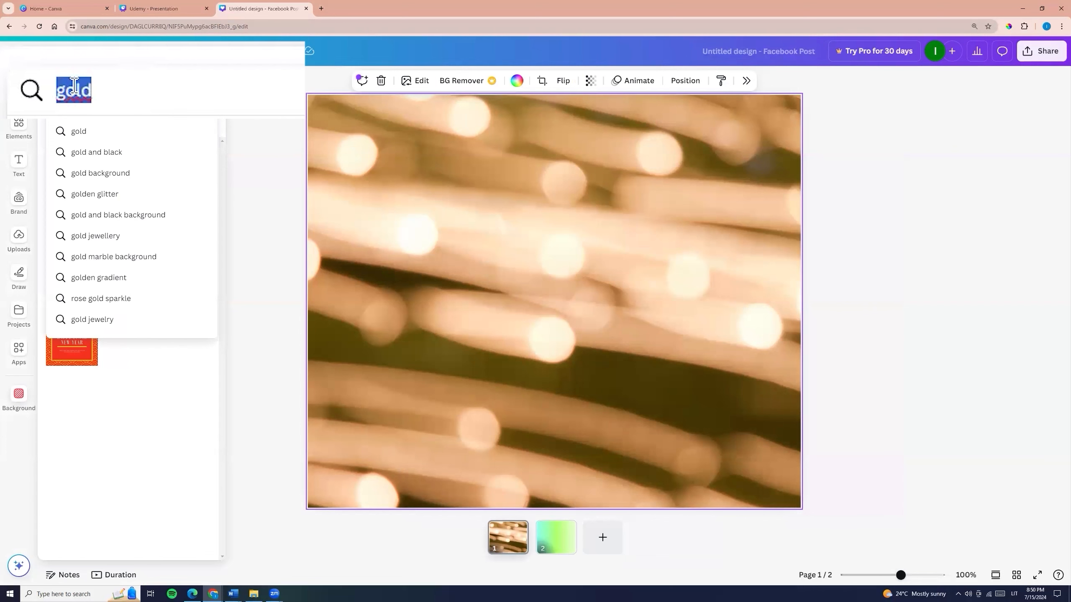
{"action": "type", "text": "gradient"}
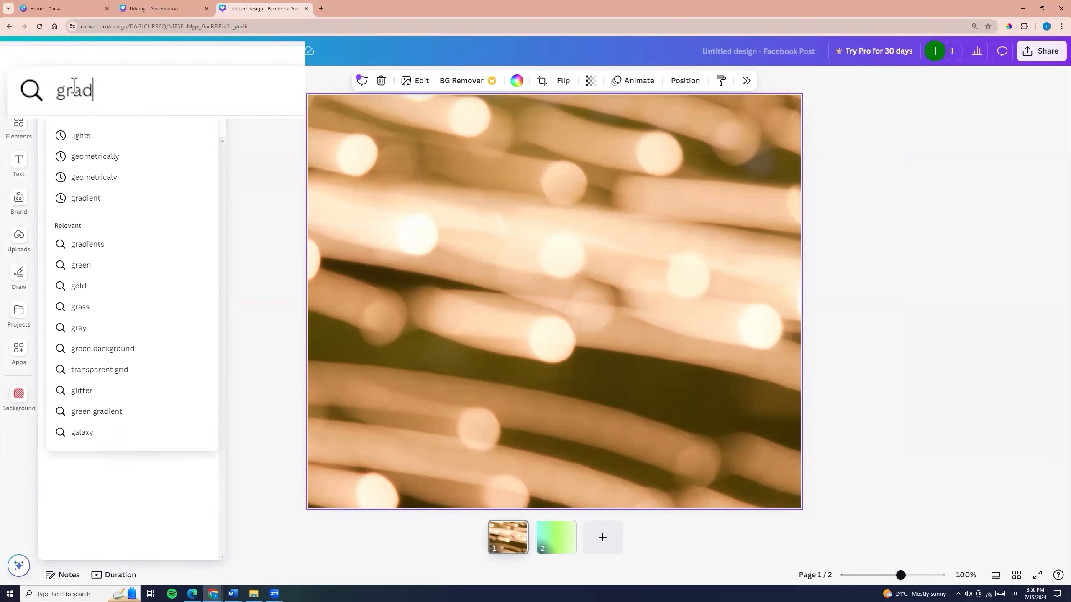
{"action": "key", "text": "Return"}
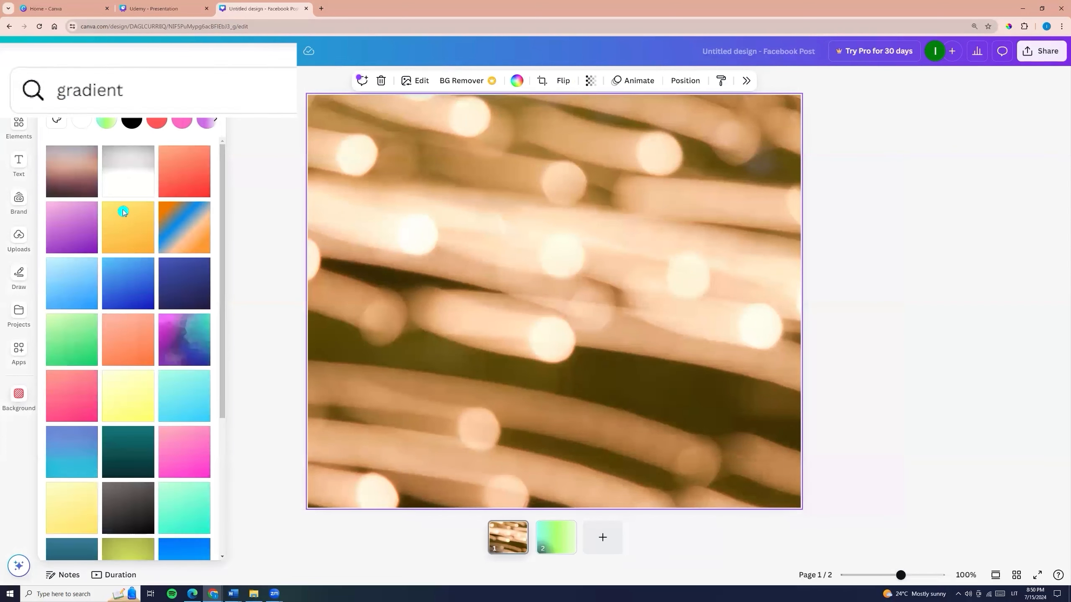
- Try several gradient backgrounds on page 1, including orange-yellow and aqua-blue, ending with the wavy red, blue and purple stripes
{"action": "left_click", "coordinate": [125, 215]}
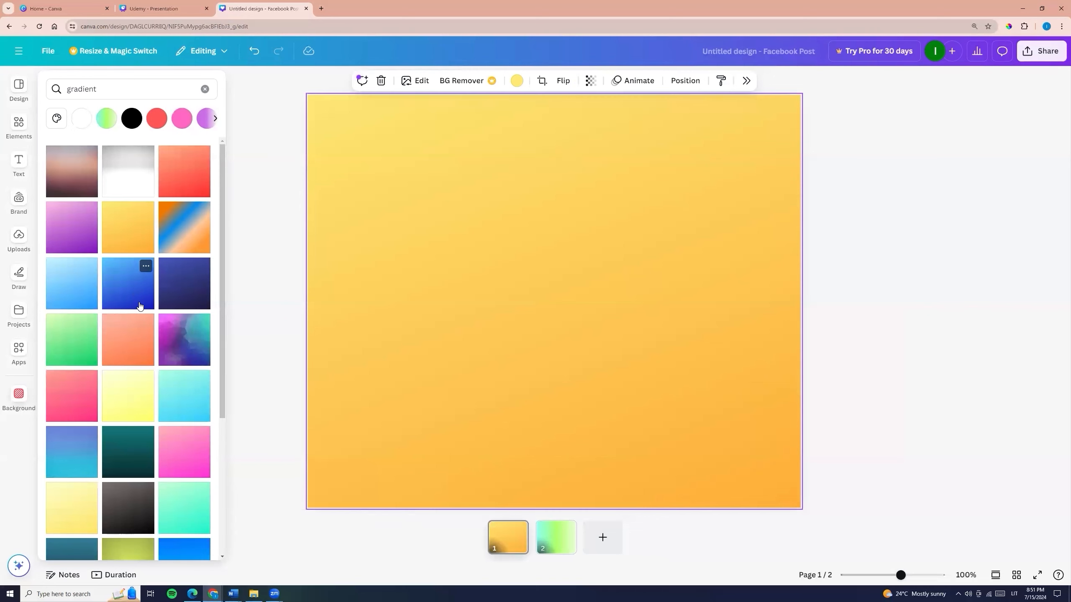
{"action": "left_click", "coordinate": [145, 380]}
{"action": "left_click", "coordinate": [181, 461]}
{"action": "left_click", "coordinate": [195, 397]}
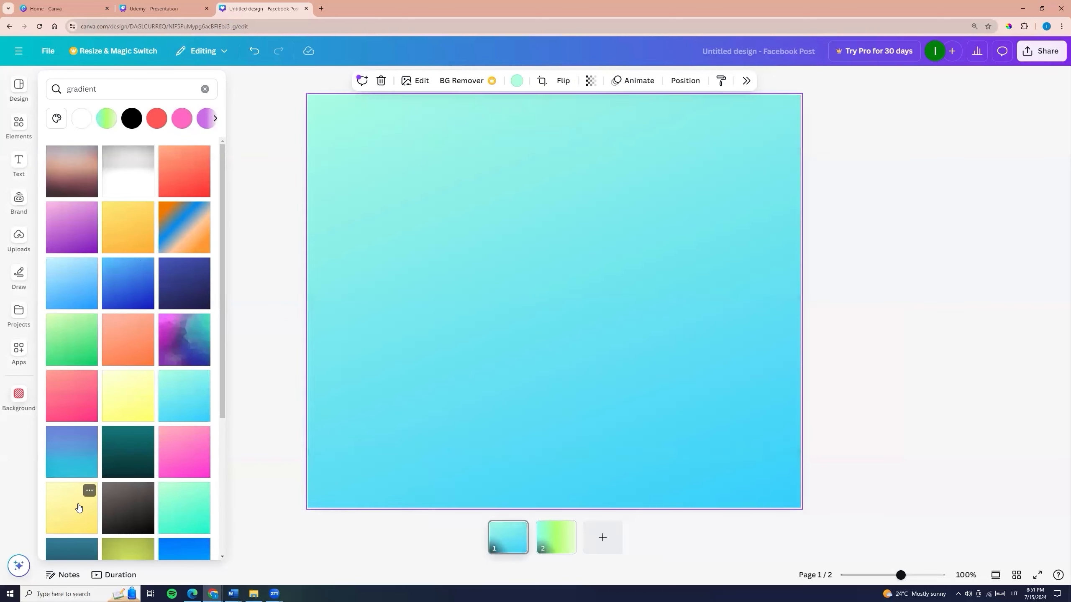
{"action": "left_click", "coordinate": [77, 508]}
{"action": "scroll", "coordinate": [75, 485], "scroll_direction": "down", "scroll_amount": 5}
{"action": "left_click", "coordinate": [69, 421]}
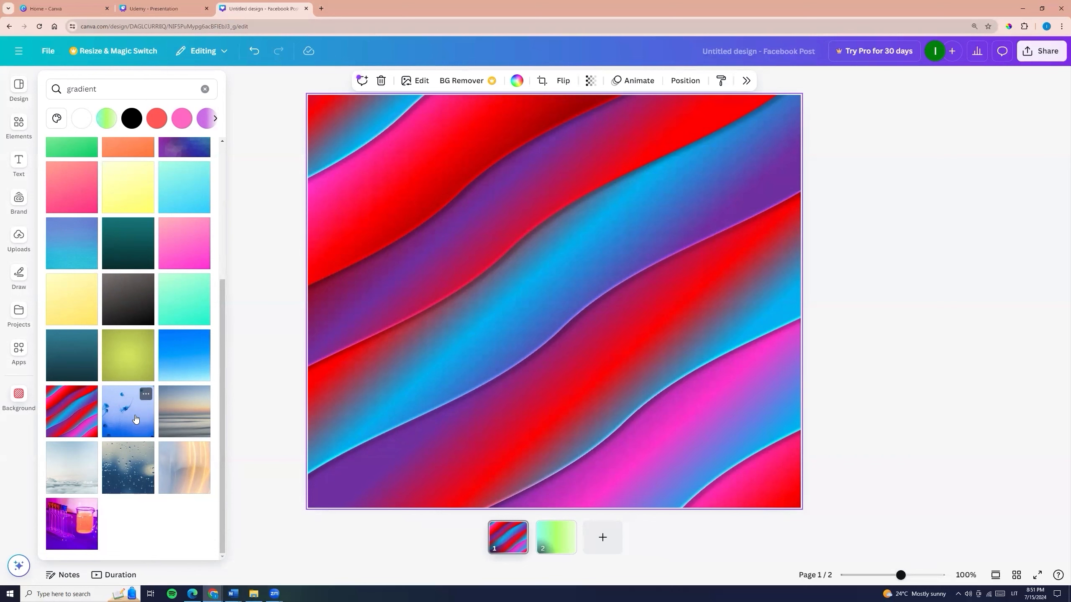
- Search the backgrounds for "colors"
{"action": "left_click_drag", "start_coordinate": [110, 89], "coordinate": [3, 103]}
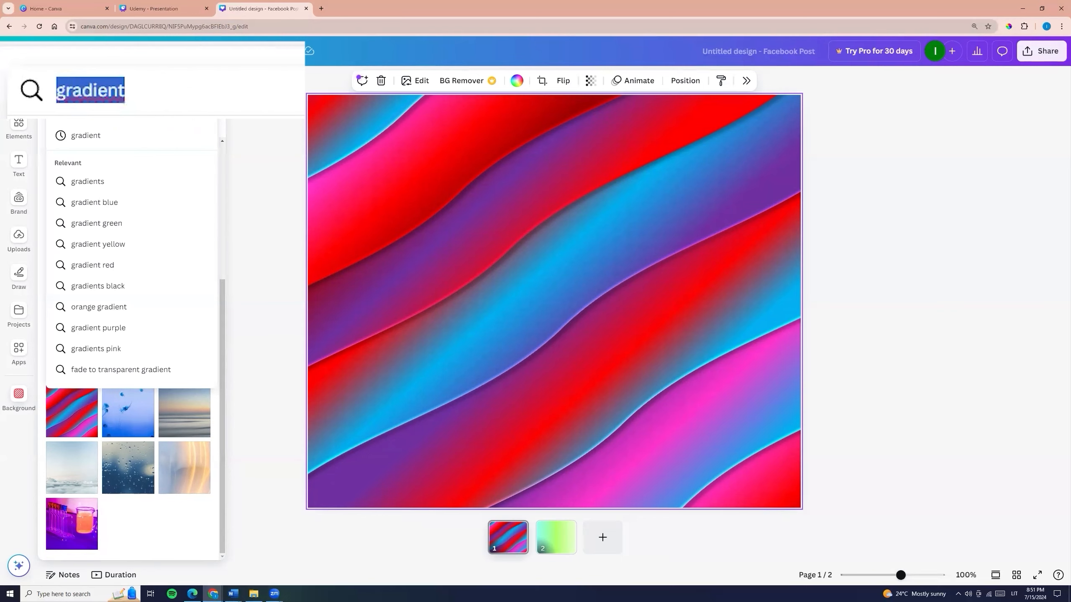
{"action": "type", "text": "colors"}
{"action": "key", "text": "Return"}
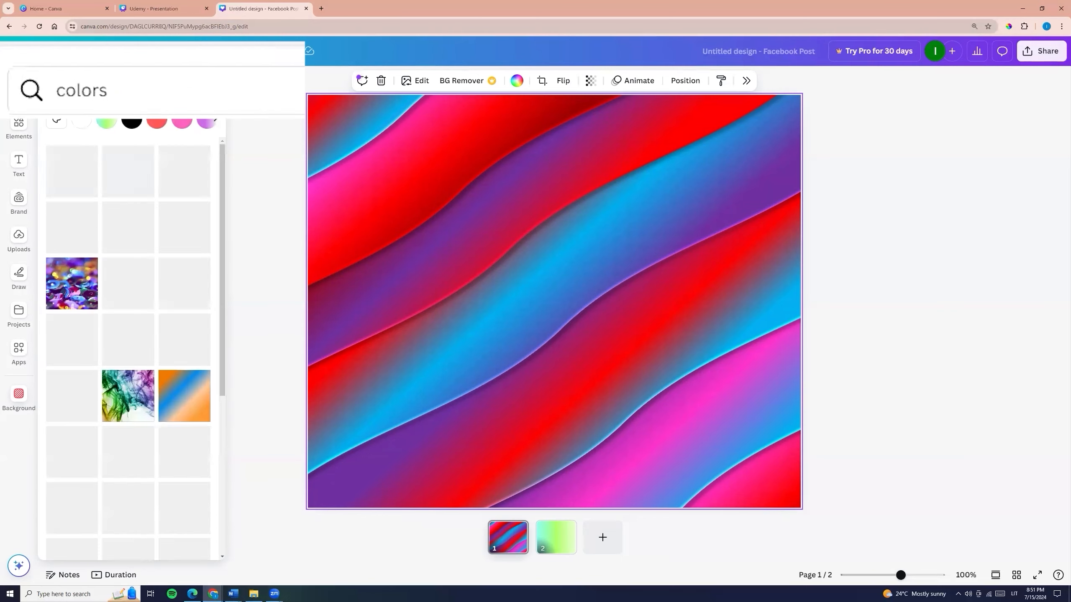
- Try several colourful backgrounds on page 1, including the blue and orange abstract strokes, ending with the pink flowers
{"action": "left_click", "coordinate": [72, 171]}
{"action": "left_click", "coordinate": [184, 171]}
{"action": "left_click", "coordinate": [128, 227]}
{"action": "left_click", "coordinate": [184, 228]}
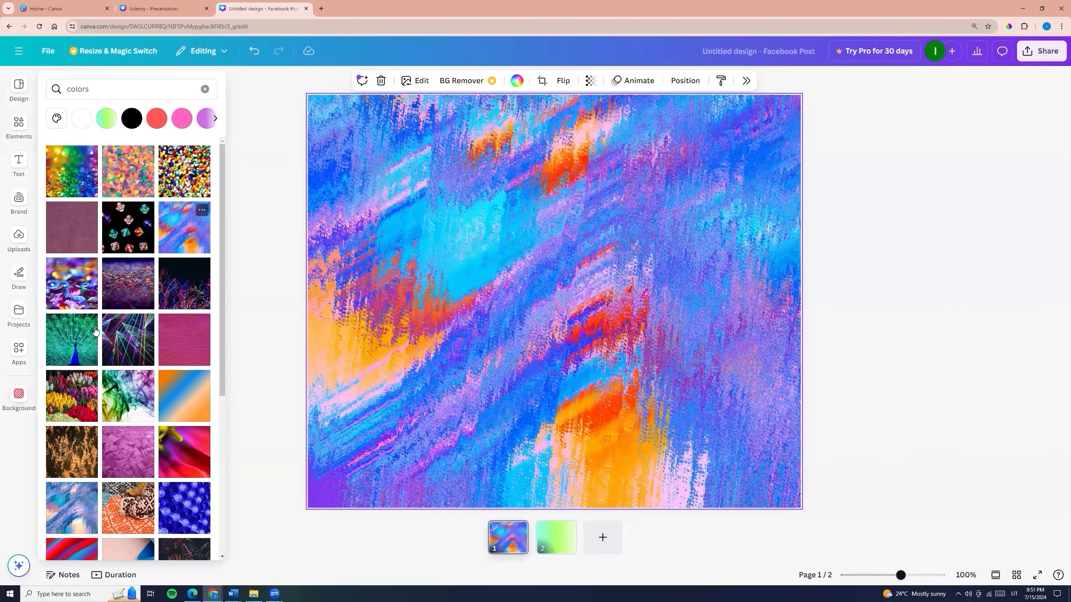
{"action": "scroll", "coordinate": [101, 323], "scroll_direction": "down", "scroll_amount": 6}
{"action": "left_click", "coordinate": [120, 301]}
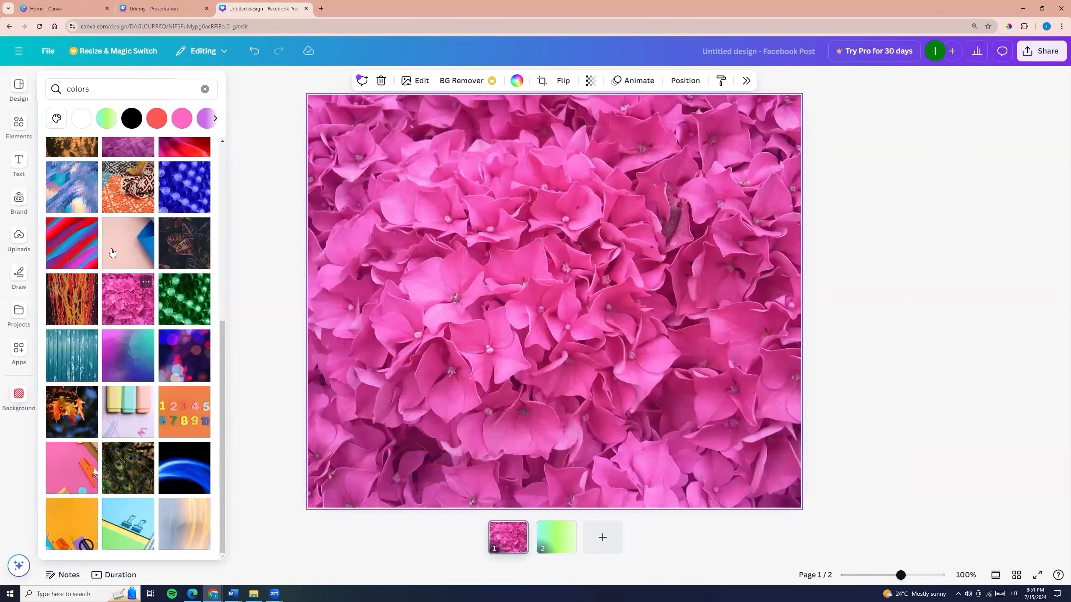
- Search the backgrounds for "paint"
{"action": "left_click", "coordinate": [106, 89]}
{"action": "type", "text": "paint"}
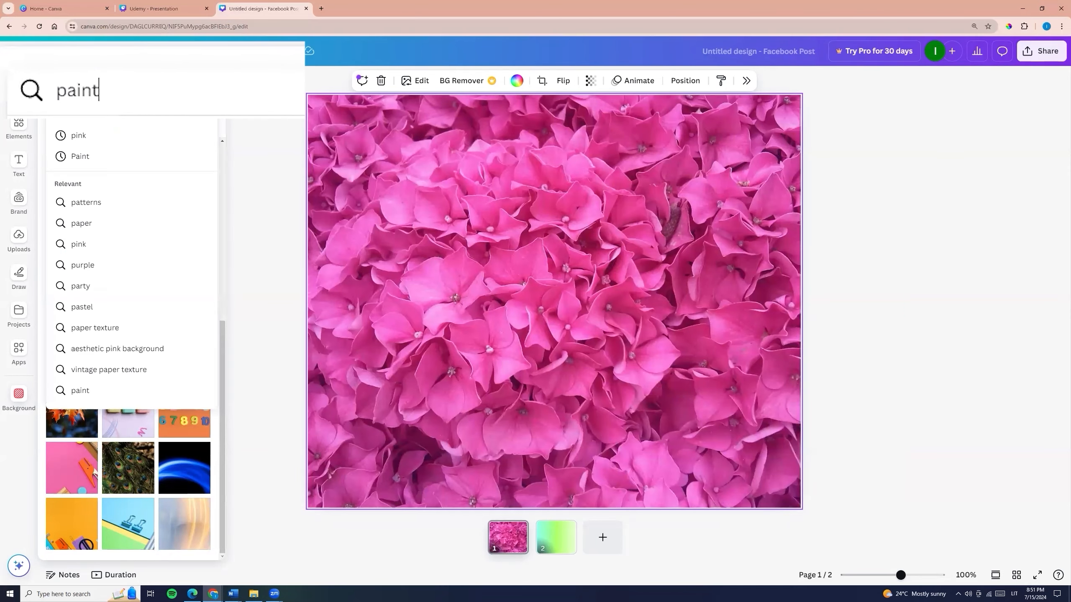
{"action": "key", "text": "Return"}
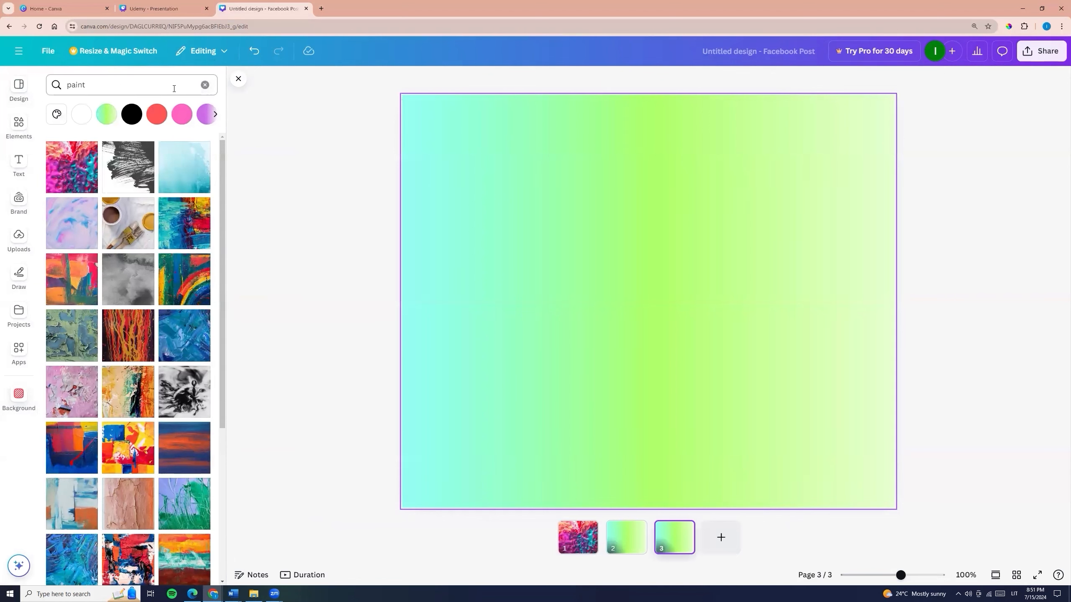
- Search the backgrounds for "Texture"
{"action": "left_click", "coordinate": [131, 85]}
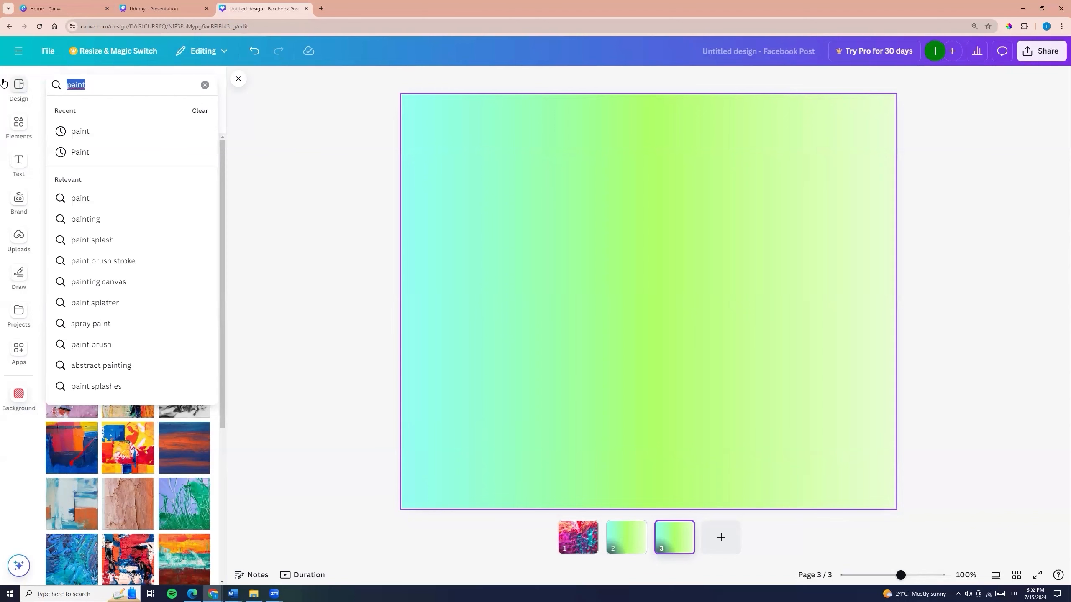
{"action": "type", "text": "Te"}
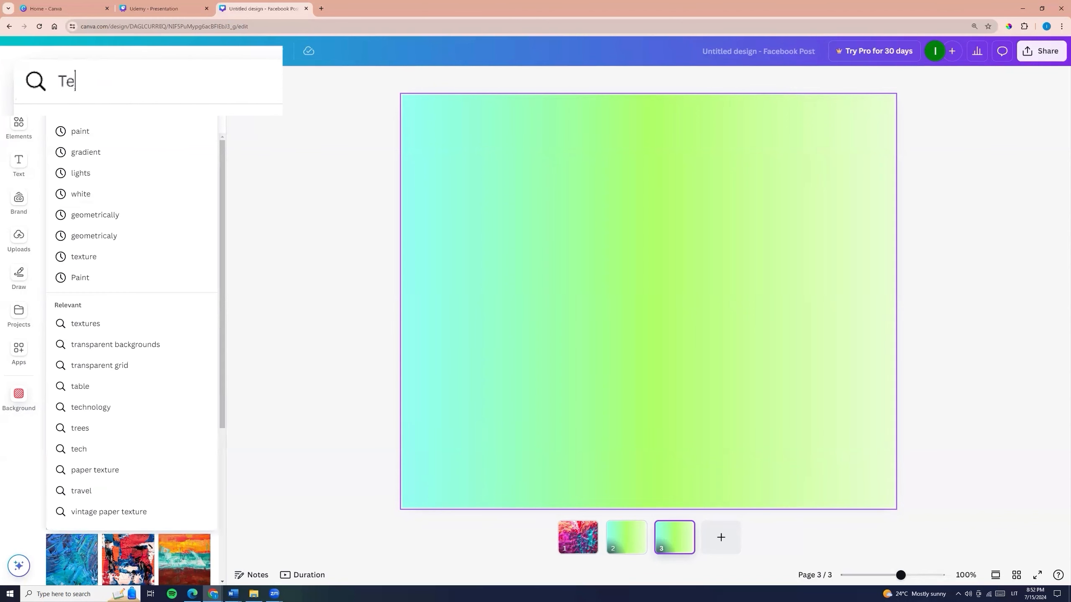
{"action": "type", "text": "xture"}
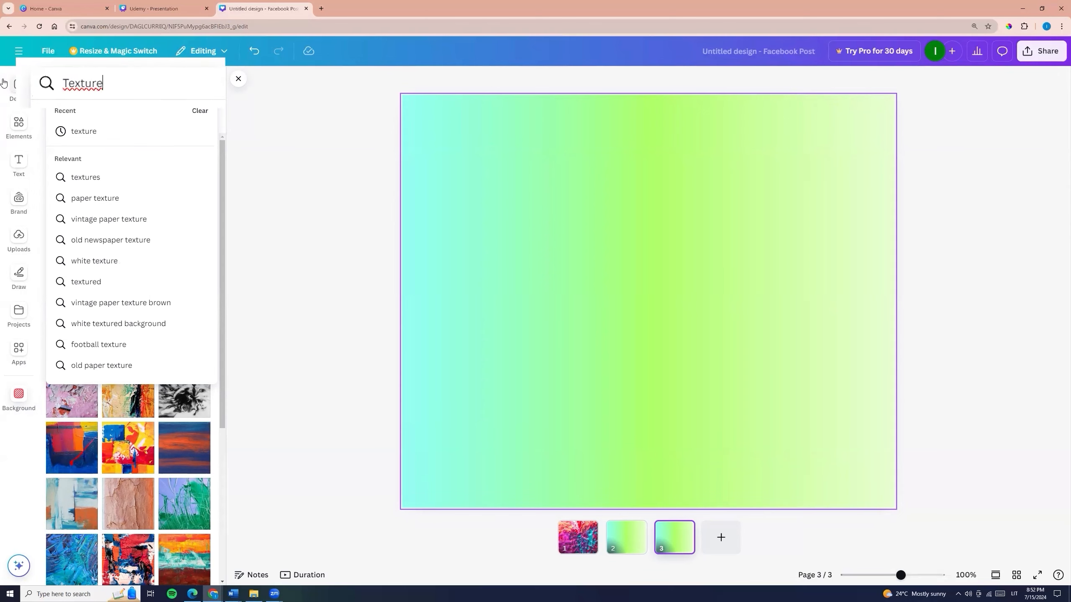
{"action": "key", "text": "Return"}
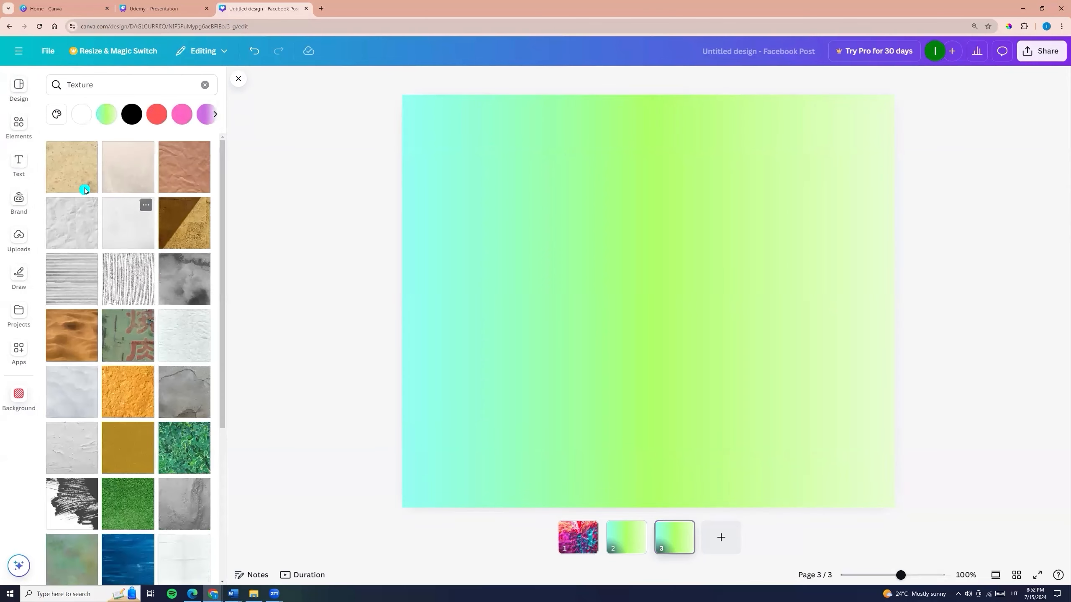
- Try several texture backgrounds on page 3, ending with the rough grey surface
{"action": "left_click", "coordinate": [71, 167]}
{"action": "left_click", "coordinate": [128, 279]}
{"action": "left_click", "coordinate": [72, 280]}
{"action": "left_click", "coordinate": [143, 514]}
{"action": "left_click", "coordinate": [192, 521]}
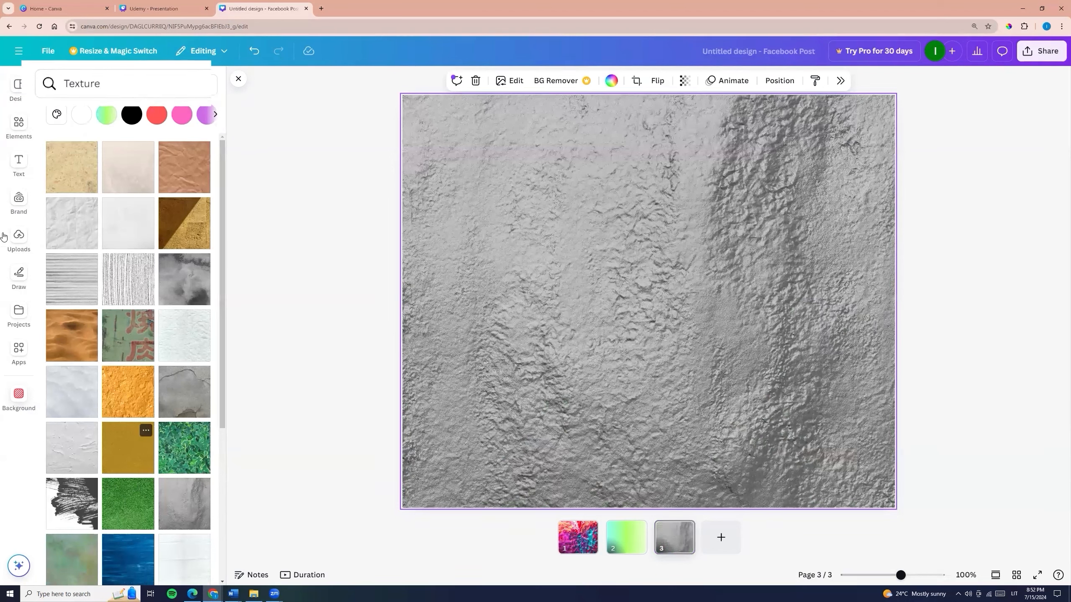
- Search the backgrounds for "geometrically" and try several on page 3, including the yellow wireframe, ending with the white faceted polygons
{"action": "left_click", "coordinate": [14, 105]}
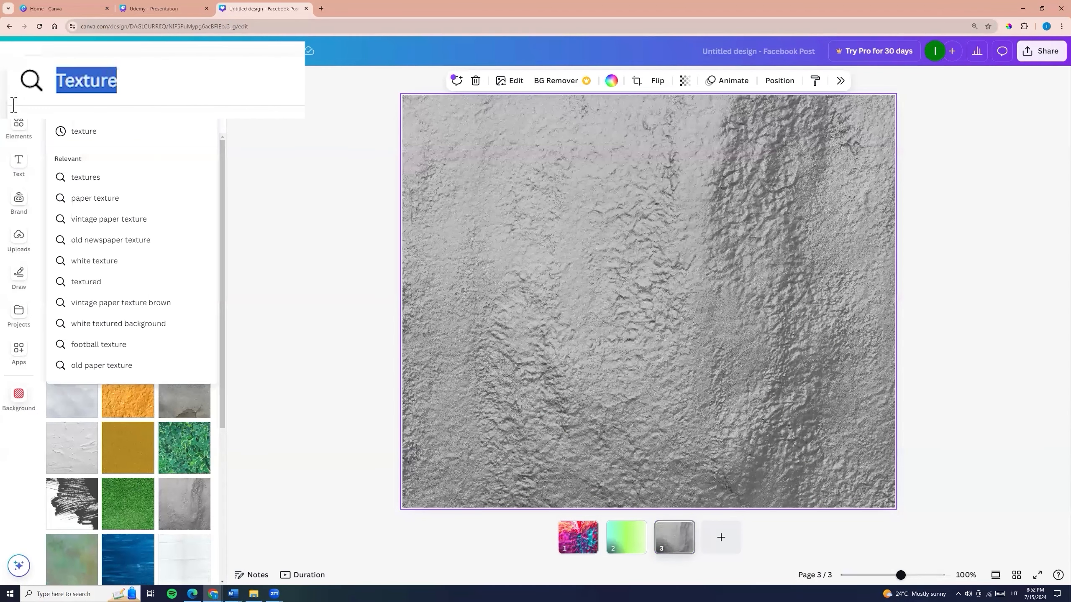
{"action": "type", "text": "geo"}
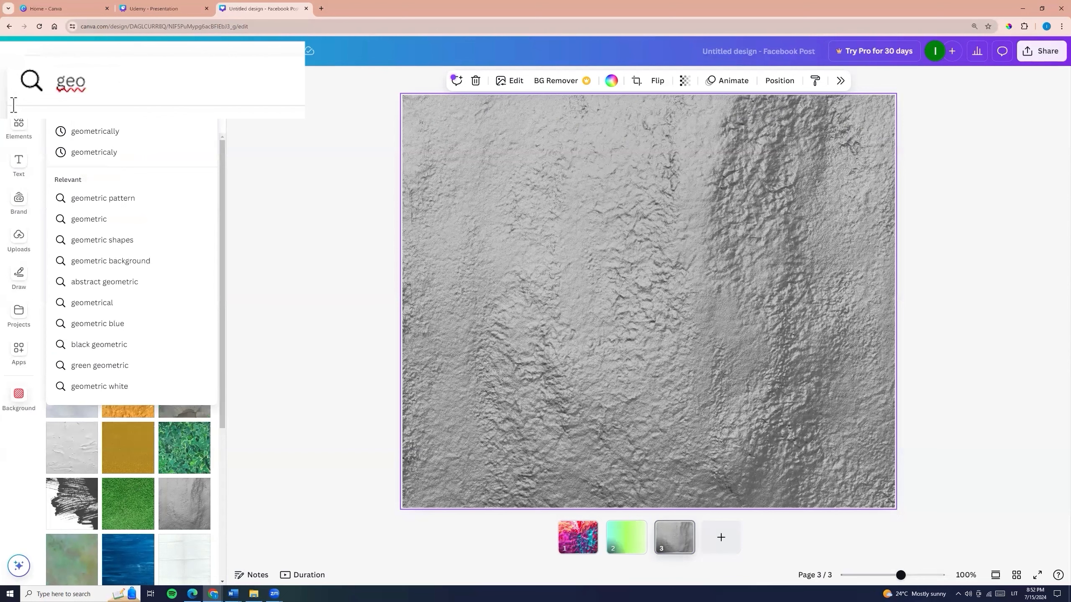
{"action": "left_click", "coordinate": [108, 134]}
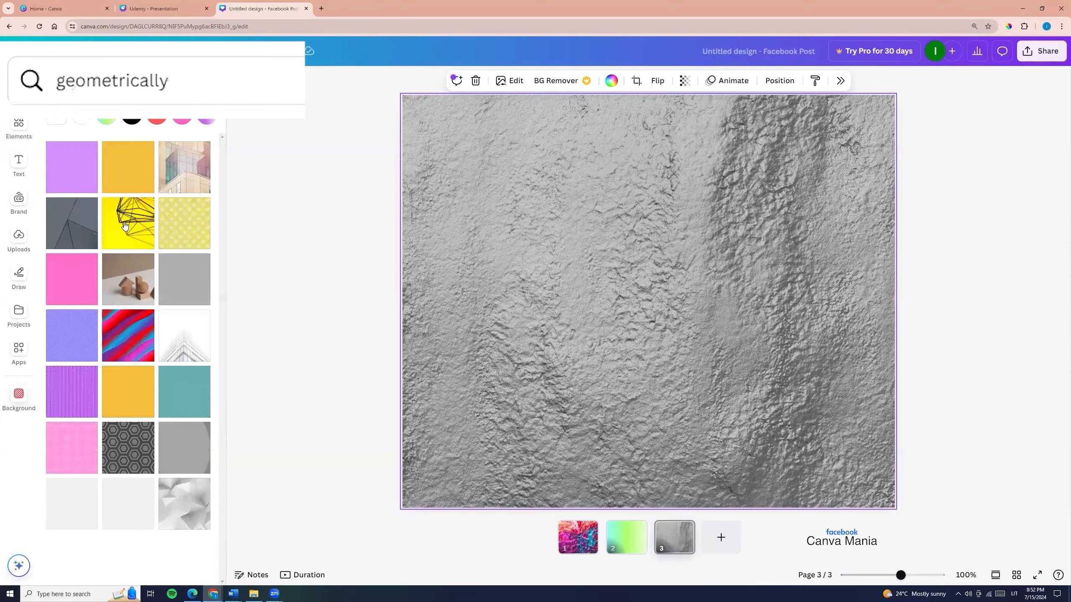
{"action": "left_click", "coordinate": [124, 225]}
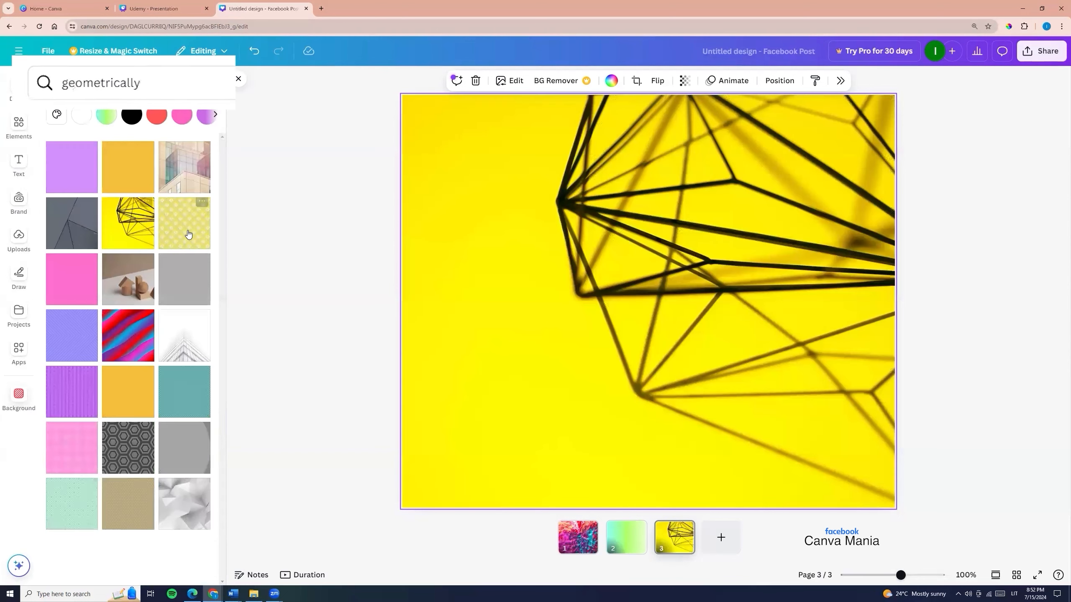
{"action": "left_click", "coordinate": [188, 234]}
- Add page 4 and give it the pink liquid splash background from a search for "pink"
{"action": "key", "text": "ctrl+Return"}
{"action": "left_click", "coordinate": [126, 83]}
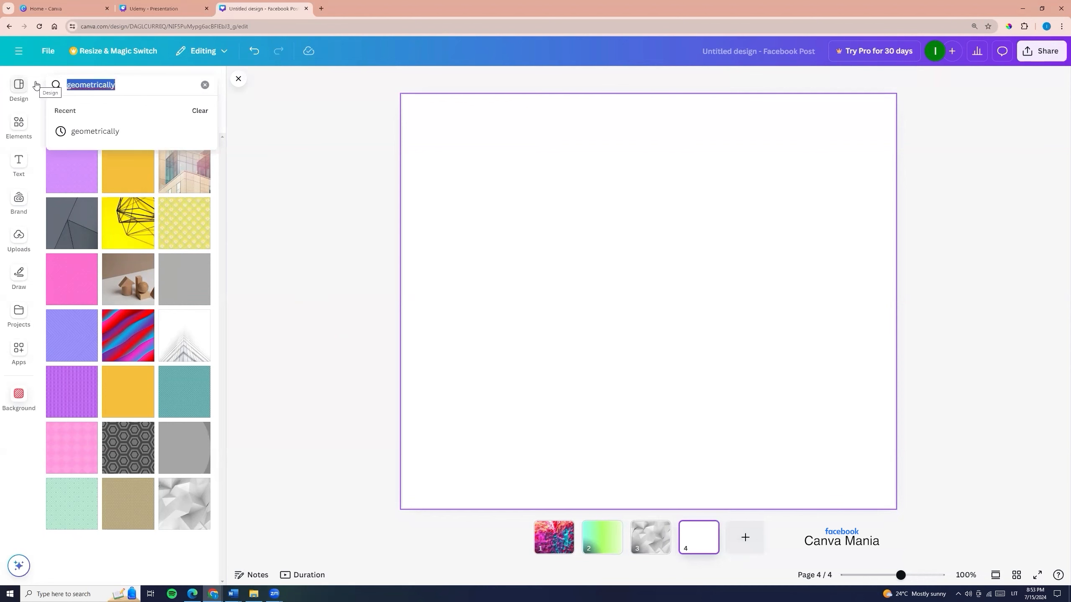
{"action": "type", "text": "pink"}
{"action": "key", "text": "Return"}
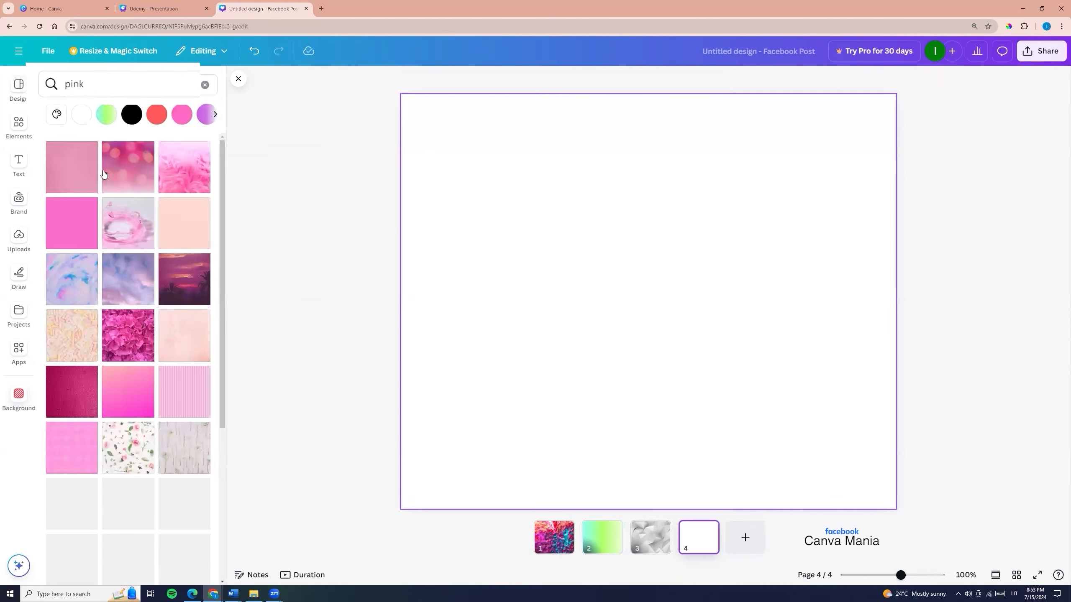
{"action": "left_click", "coordinate": [115, 231]}
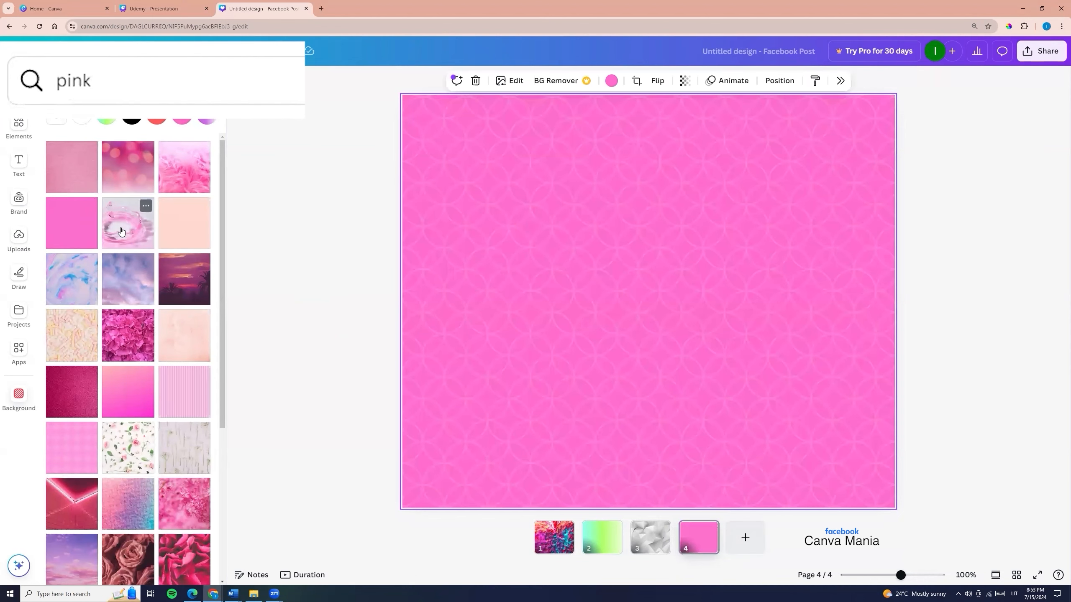
{"action": "scroll", "coordinate": [146, 405], "scroll_direction": "down", "scroll_amount": 5}
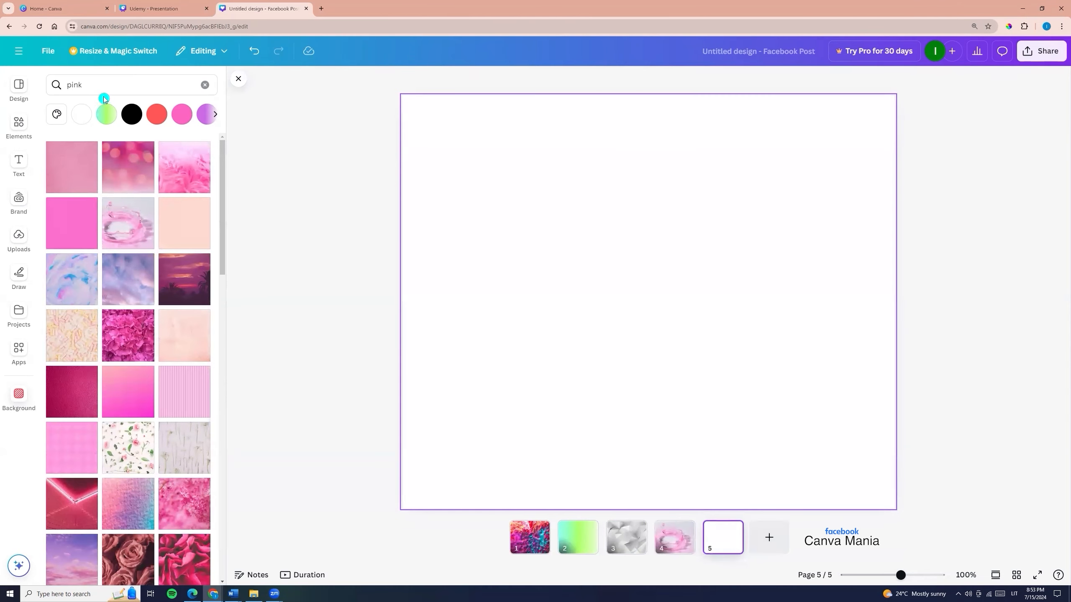
- Add page 5 and give it the white background with scattered red and yellow accents from a search for "white"
{"action": "left_click", "coordinate": [104, 96]}
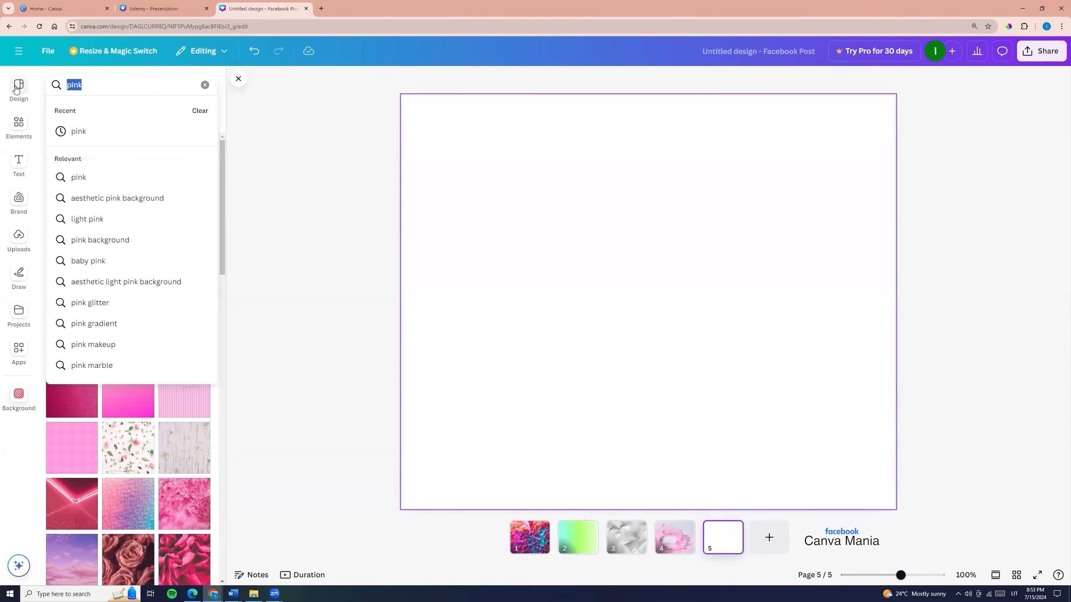
{"action": "type", "text": "white"}
{"action": "left_click", "coordinate": [113, 174]}
{"action": "left_click", "coordinate": [125, 337]}
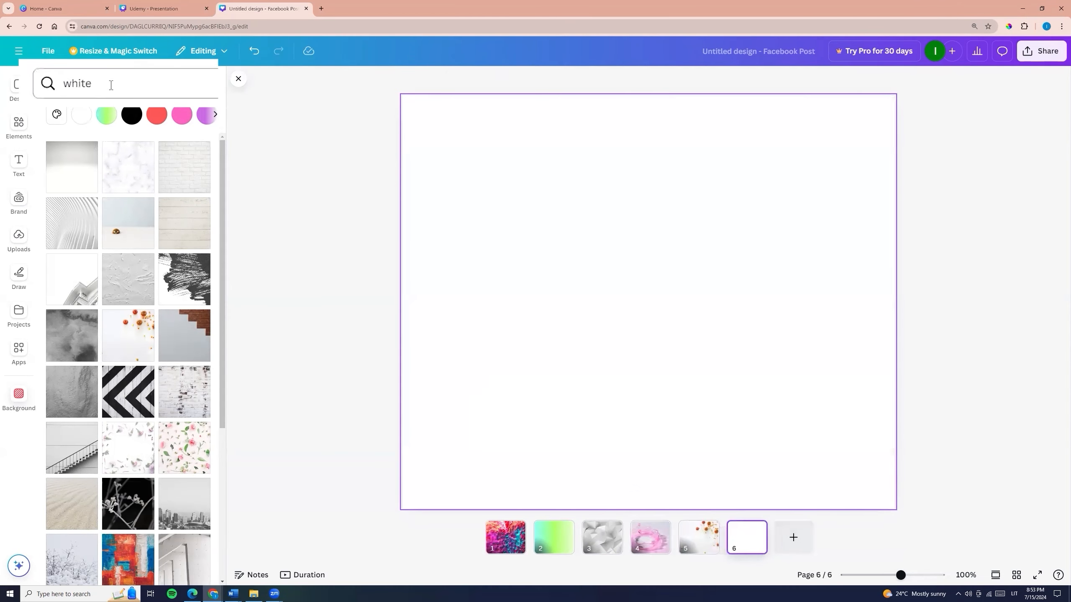
- Add page 6 and try several backgrounds from a search for "black", ending with the black-and-white marble
{"action": "left_click", "coordinate": [110, 85]}
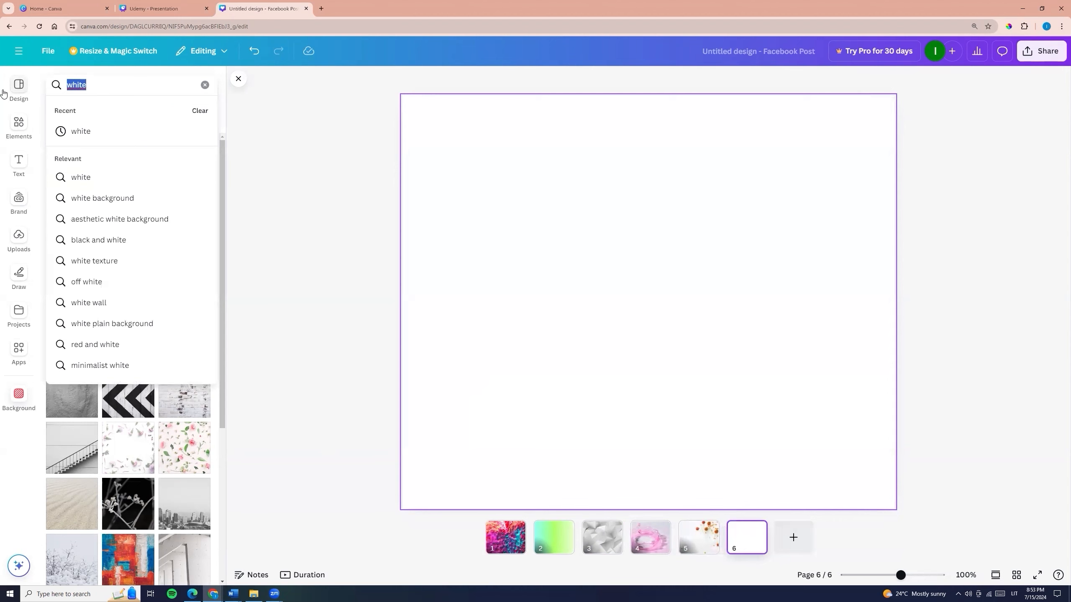
{"action": "type", "text": "black"}
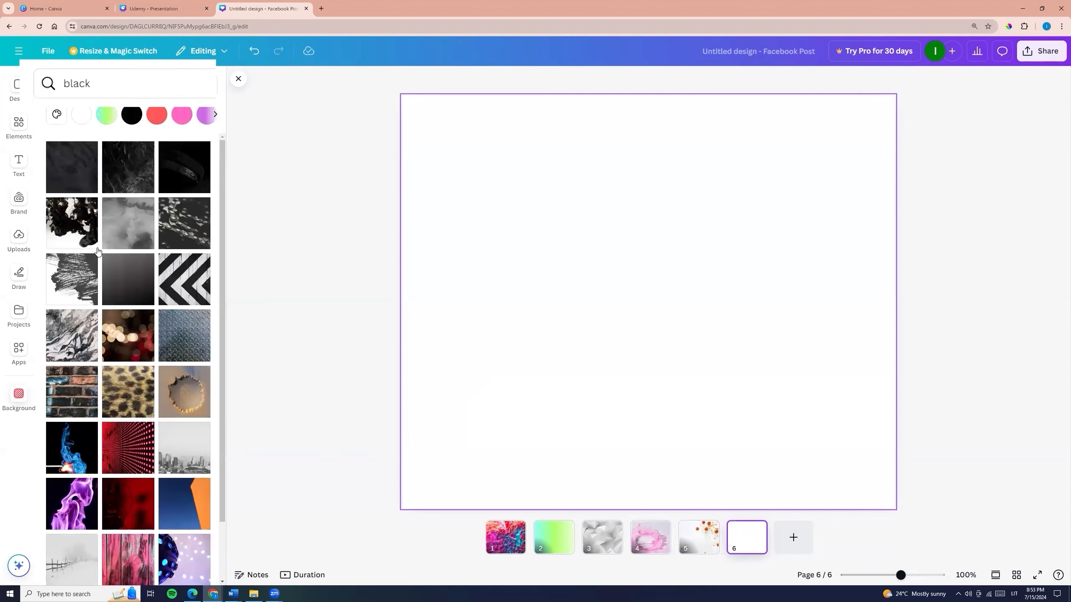
{"action": "left_click", "coordinate": [128, 223]}
{"action": "left_click", "coordinate": [71, 232]}
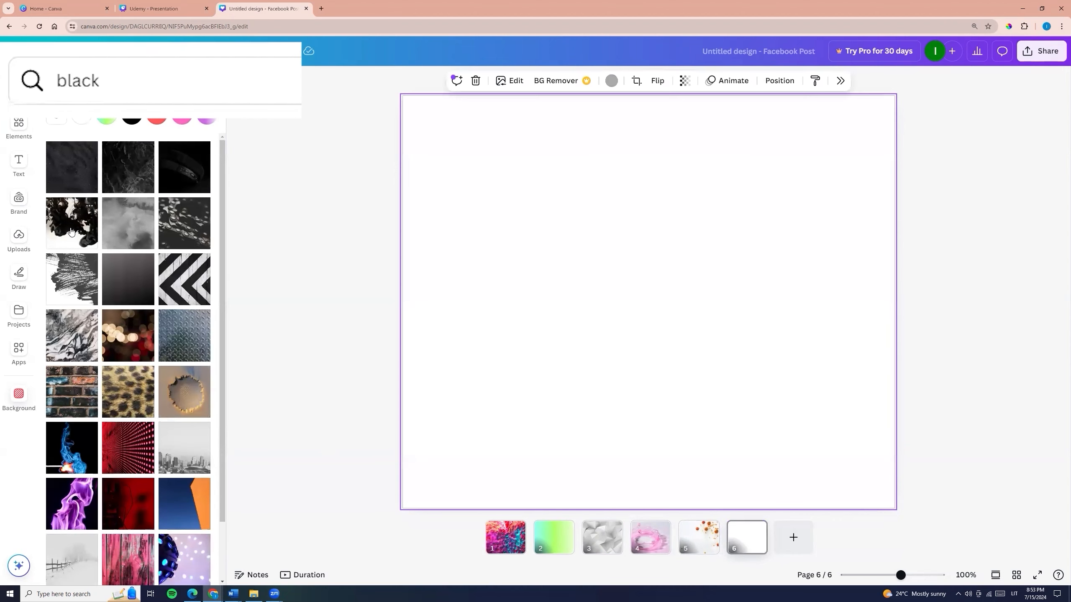
{"action": "left_click", "coordinate": [183, 260]}
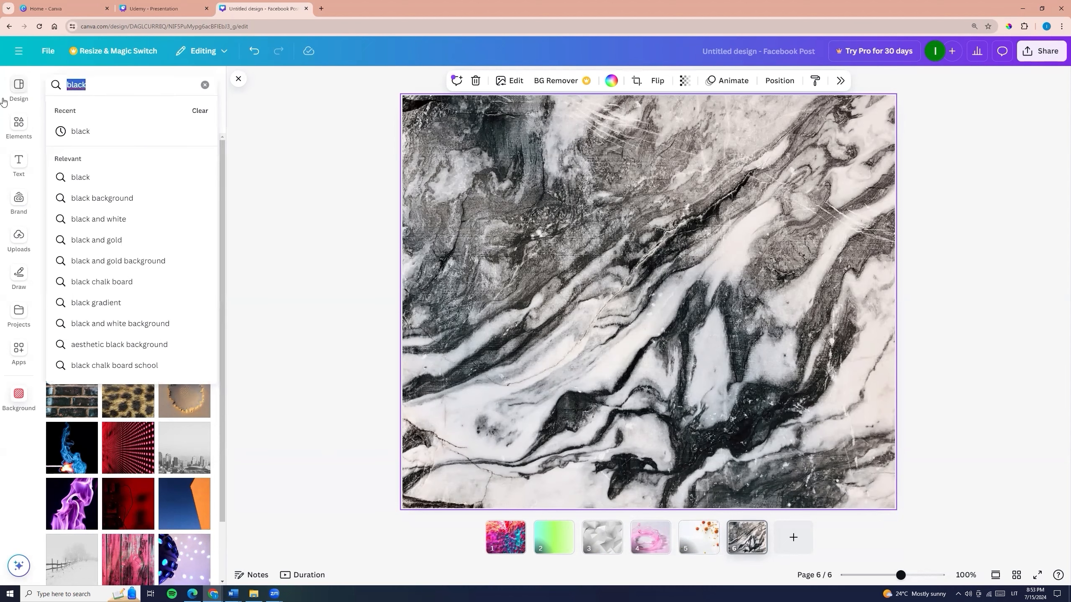
- Search the backgrounds for "blue" and try several on page 6, ending with the rippling blue water
{"action": "type", "text": "bl"}
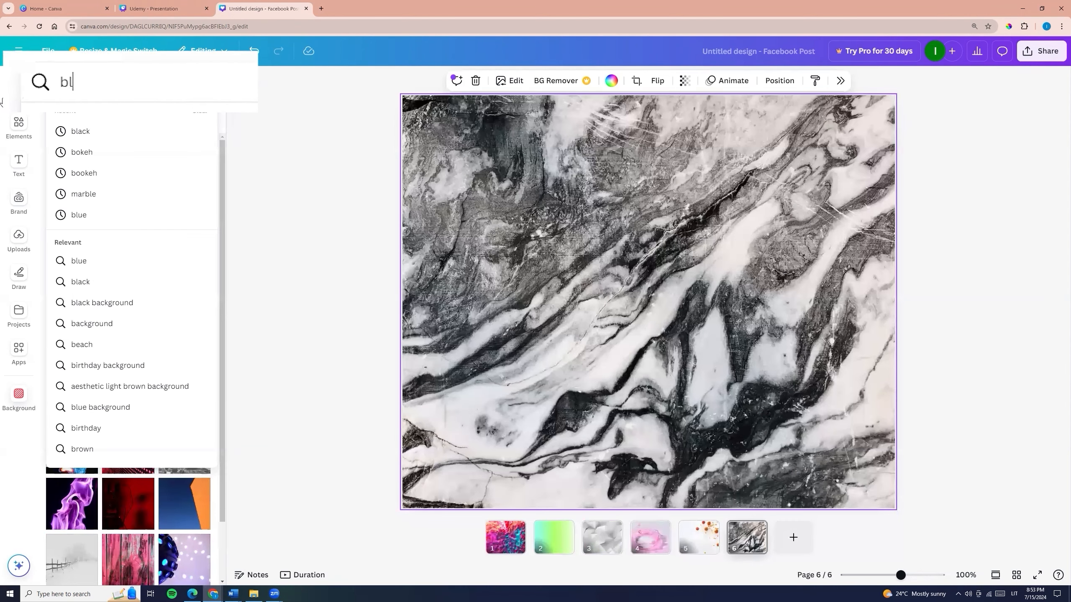
{"action": "left_click", "coordinate": [83, 220]}
{"action": "left_click", "coordinate": [84, 231]}
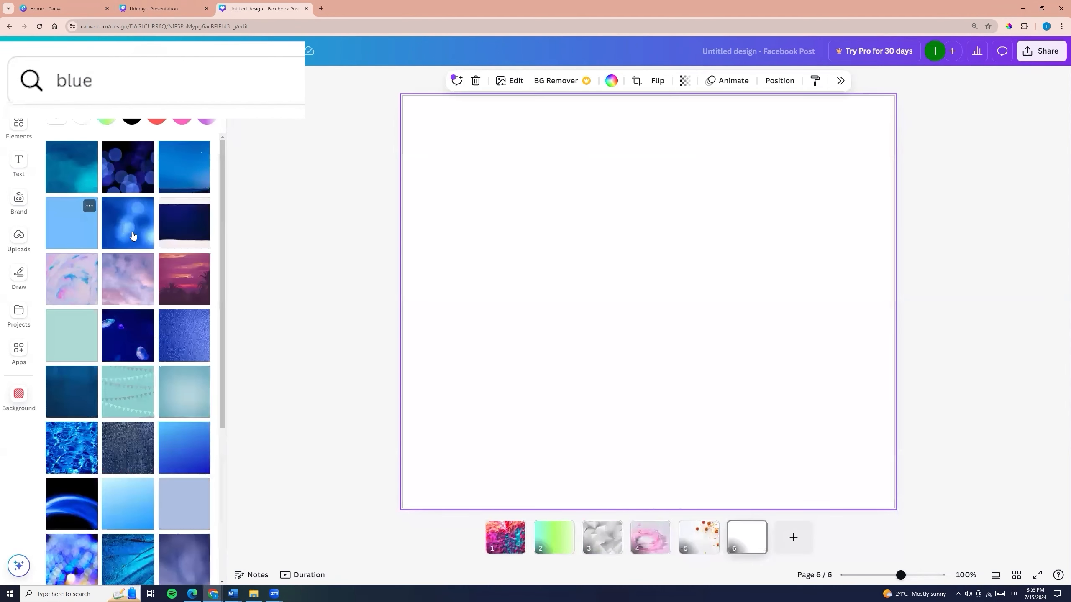
{"action": "left_click", "coordinate": [133, 236]}
{"action": "left_click", "coordinate": [59, 443]}
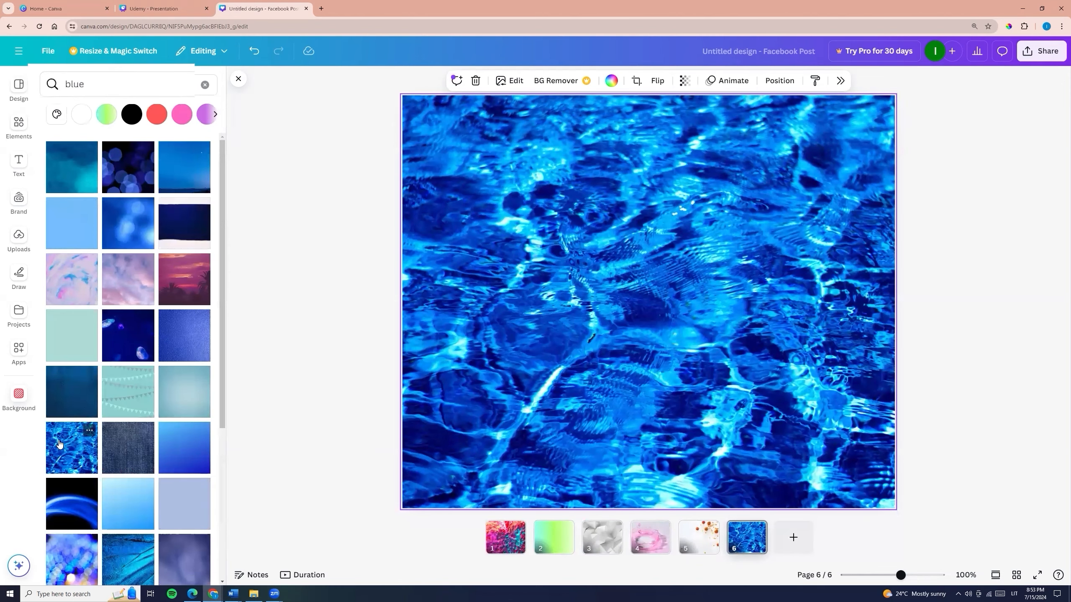
- Search the backgrounds for "marble" and apply the blue veined marble to page 6
{"action": "left_click", "coordinate": [57, 85]}
{"action": "type", "text": "marble"}
{"action": "key", "text": "Return"}
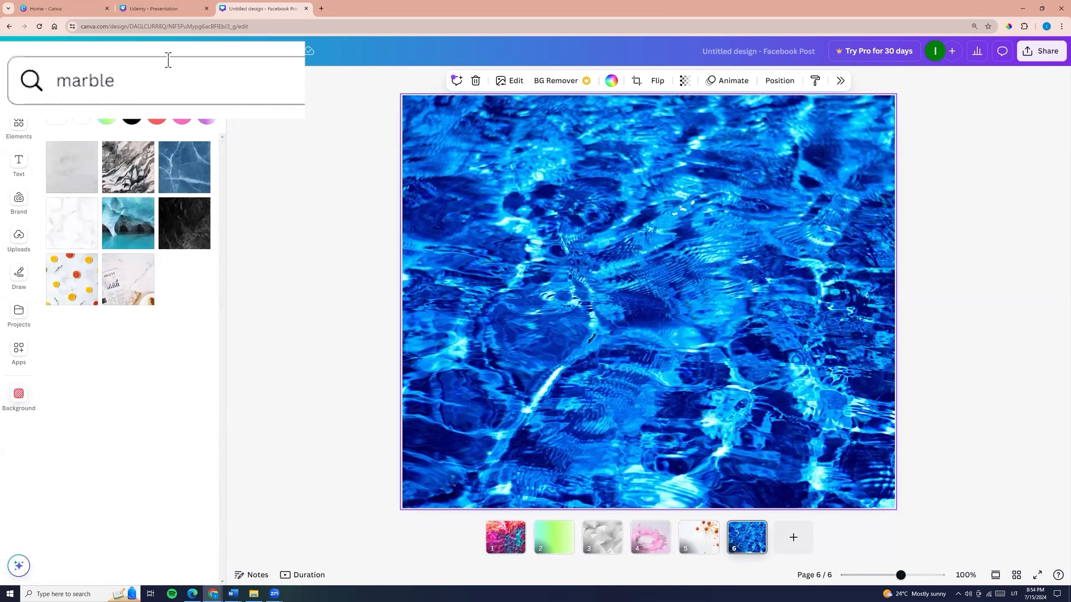
{"action": "left_click", "coordinate": [79, 275]}
- Search the backgrounds for "bokeh" and try several on page 6, ending with the dense blue and yellow light circles
{"action": "type", "text": "b"}
{"action": "type", "text": "okeh"}
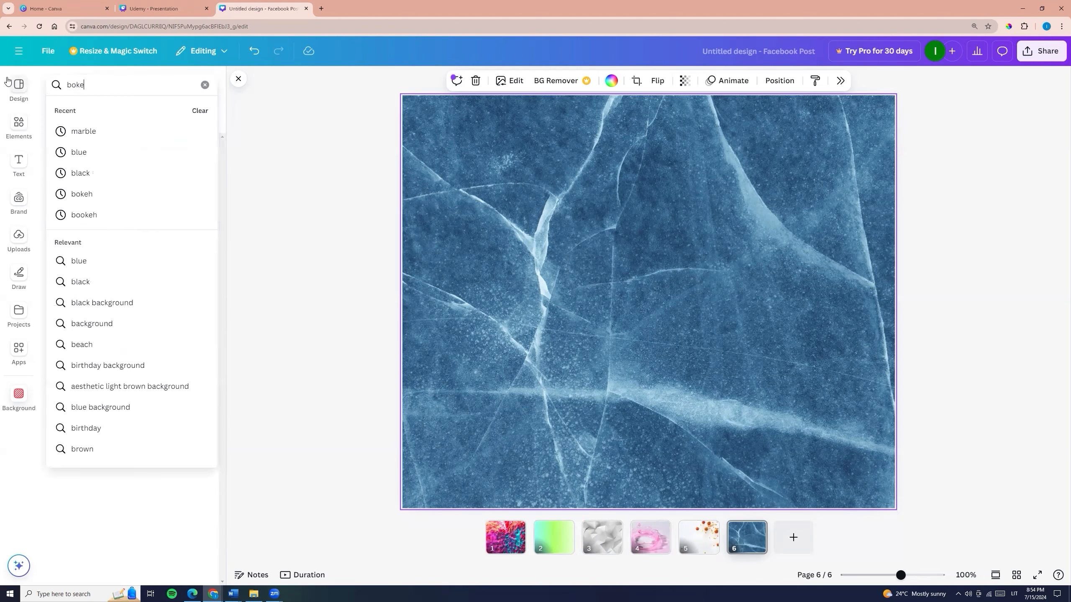
{"action": "key", "text": "Return"}
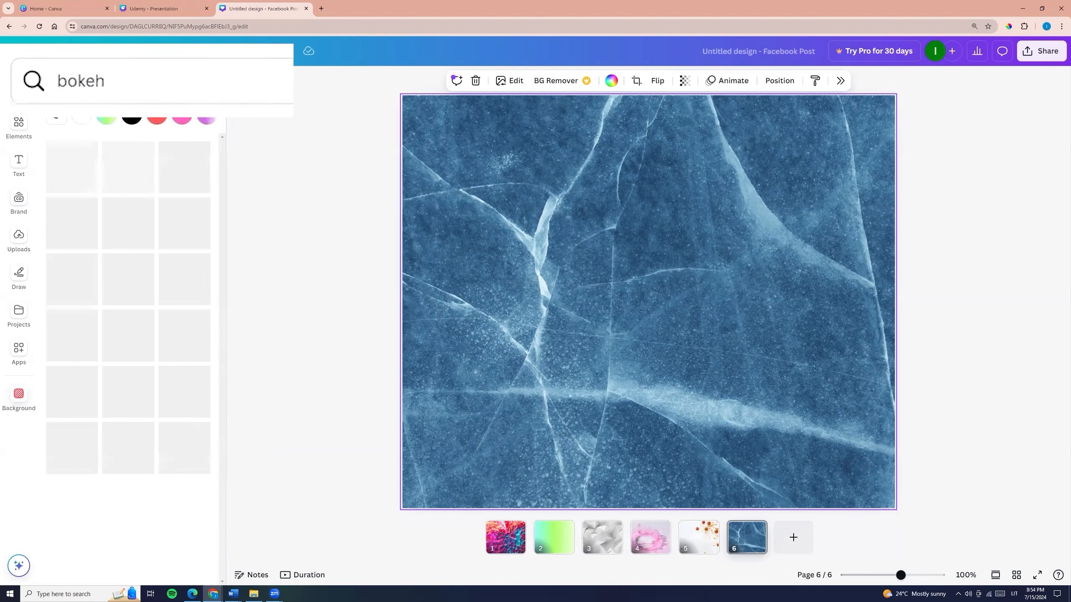
{"action": "left_click", "coordinate": [74, 221]}
{"action": "left_click", "coordinate": [125, 298]}
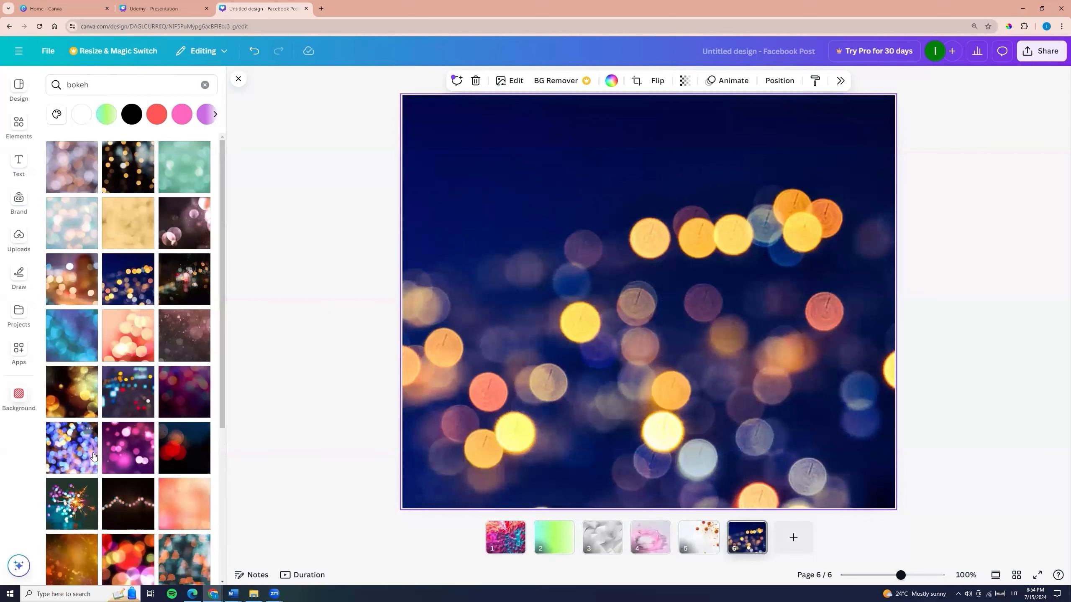
{"action": "left_click", "coordinate": [73, 455]}
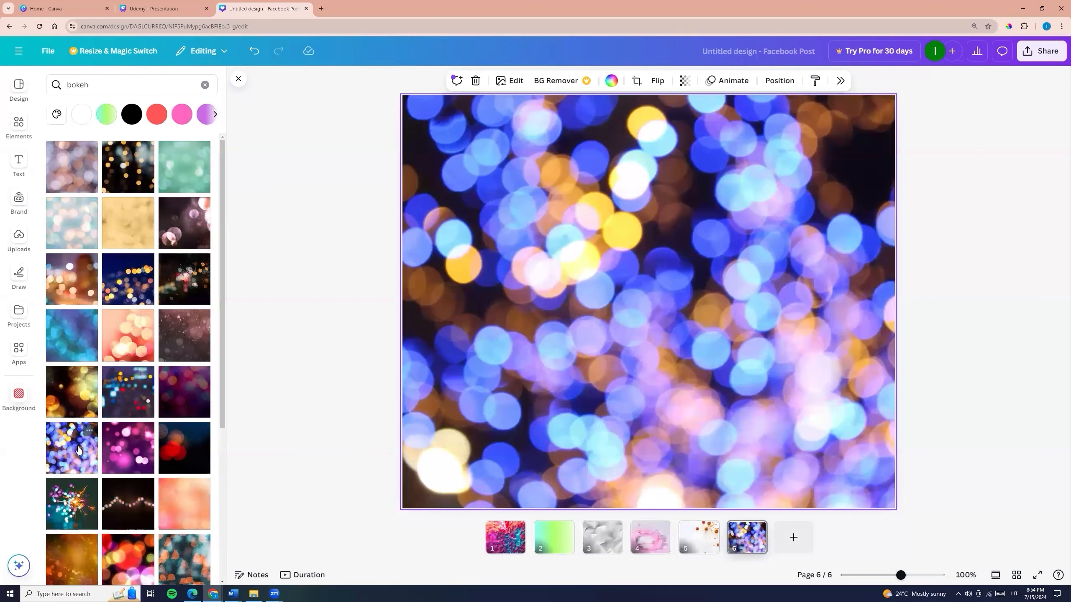
- Search the backgrounds for "lights" and try several on page 6, ending with the rows of red LED dots
{"action": "double_click", "coordinate": [91, 89]}
{"action": "type", "text": "lights"}
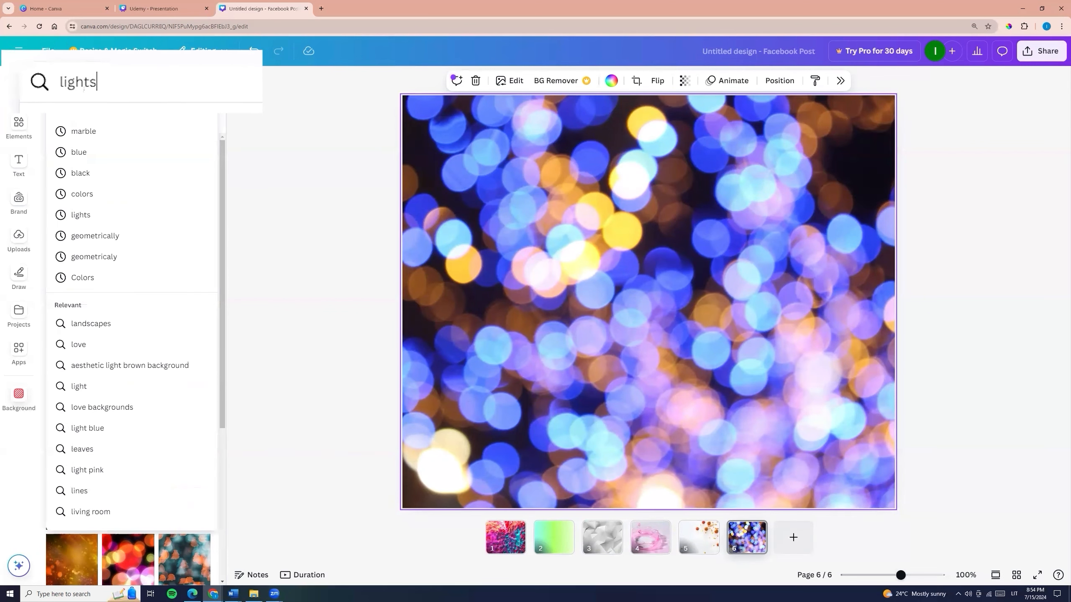
{"action": "key", "text": "Return"}
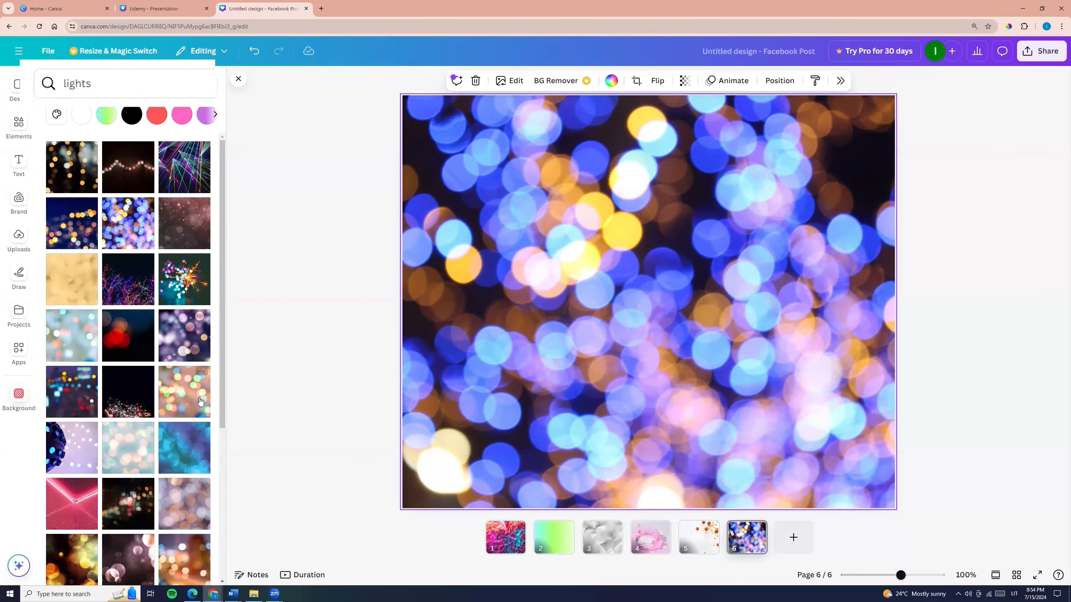
{"action": "left_click", "coordinate": [182, 393]}
{"action": "scroll", "coordinate": [129, 391], "scroll_direction": "down", "scroll_amount": 5}
{"action": "left_click", "coordinate": [68, 268]}
{"action": "left_click", "coordinate": [136, 436]}
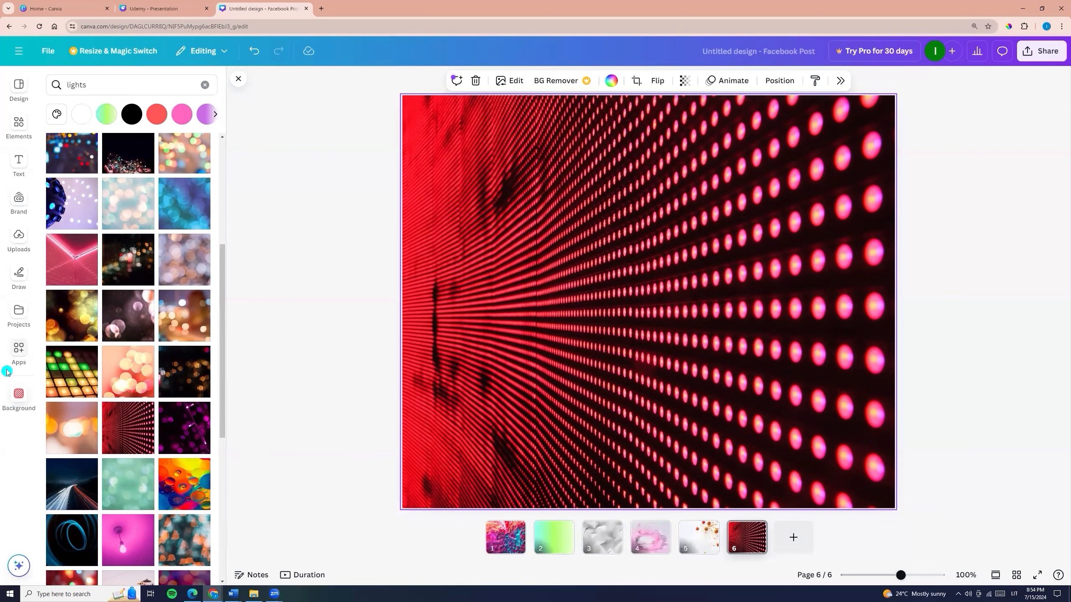
- Add page 7 and insert the orange photo with daisies from the Photos app
{"action": "left_click", "coordinate": [793, 537]}
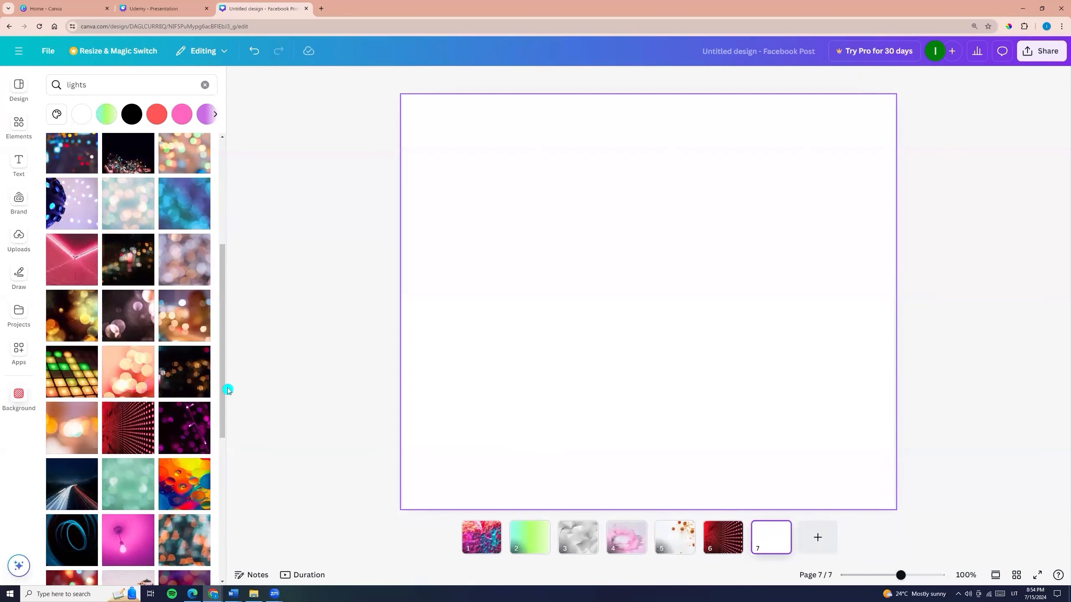
{"action": "left_click", "coordinate": [20, 351]}
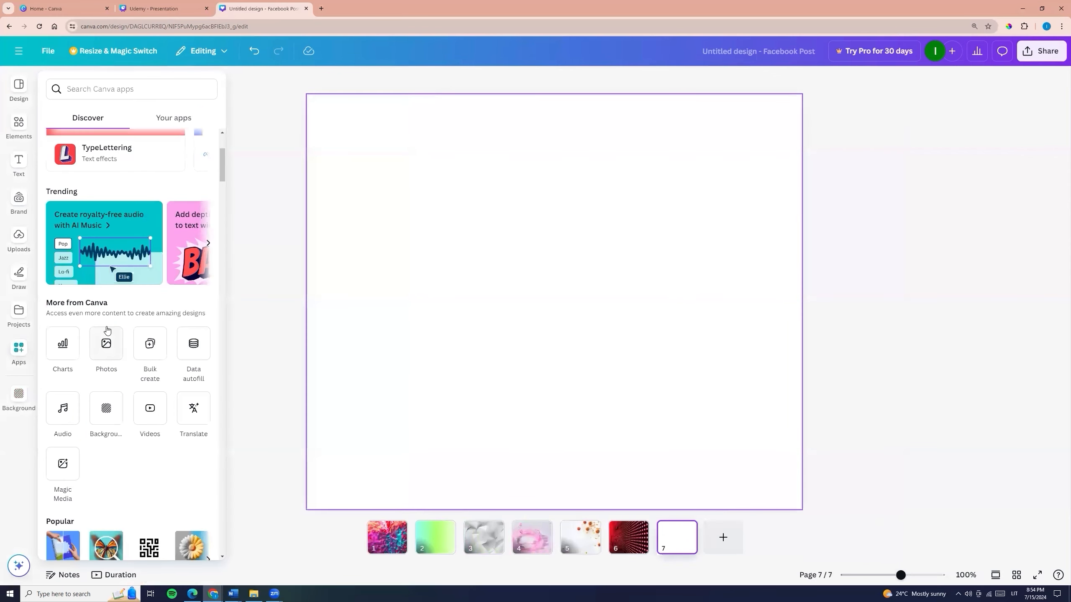
{"action": "left_click", "coordinate": [106, 344]}
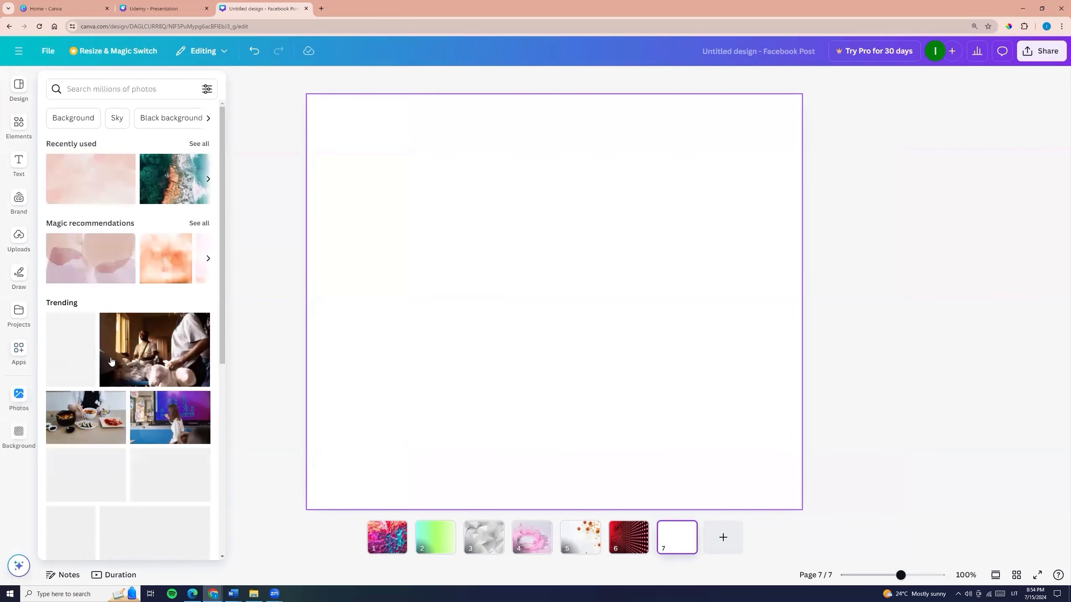
{"action": "scroll", "coordinate": [116, 351], "scroll_direction": "down", "scroll_amount": 6}
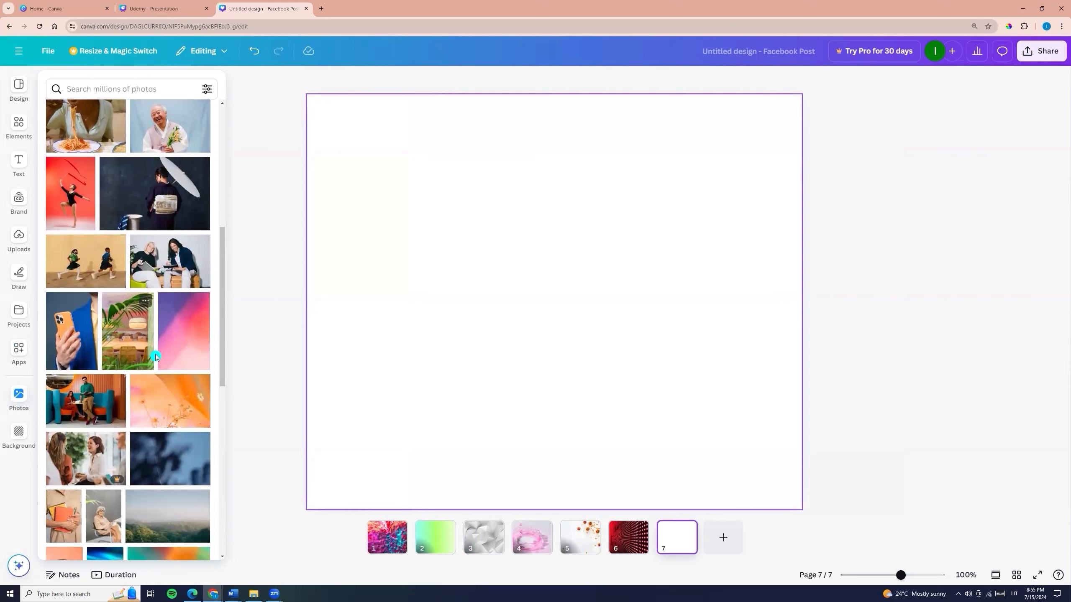
{"action": "left_click", "coordinate": [179, 405]}
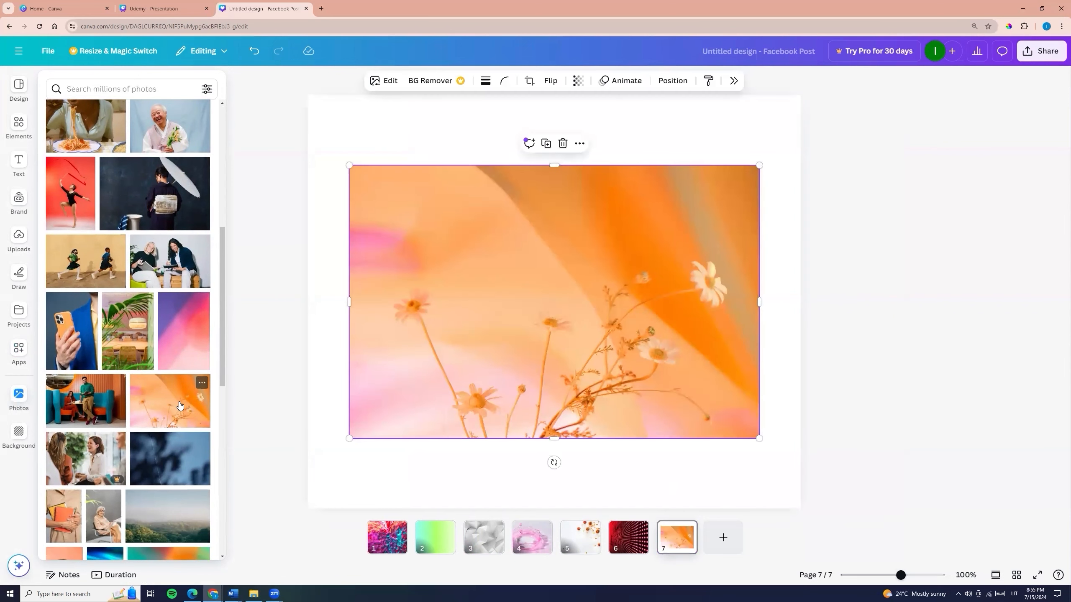
- Make the orange daisy photo the background of page 7 and reposition its crop to show the photo's right side
{"action": "right_click", "coordinate": [585, 230]}
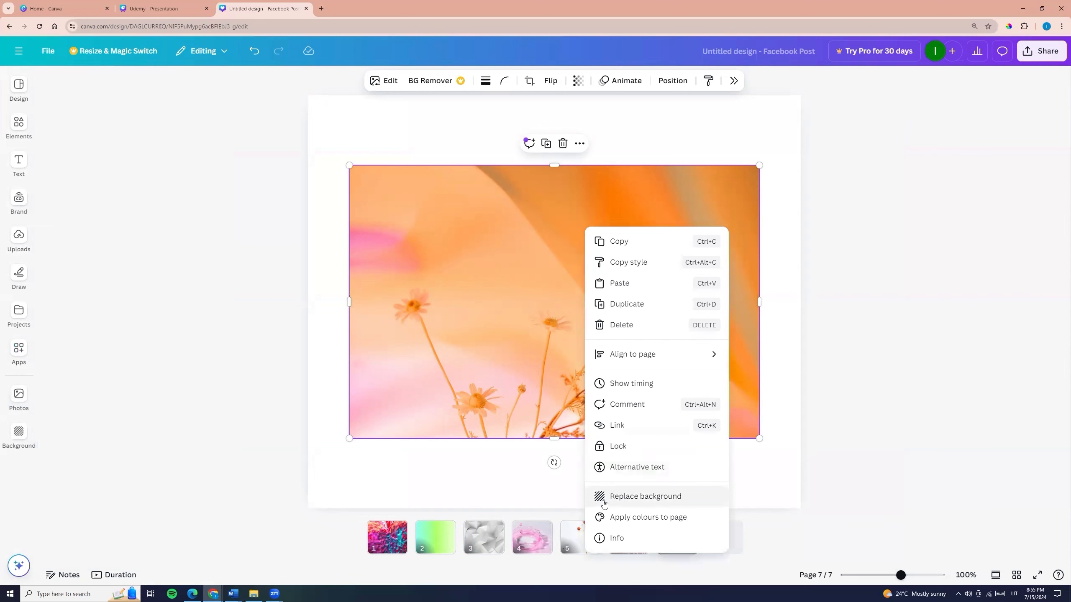
{"action": "left_click", "coordinate": [637, 497]}
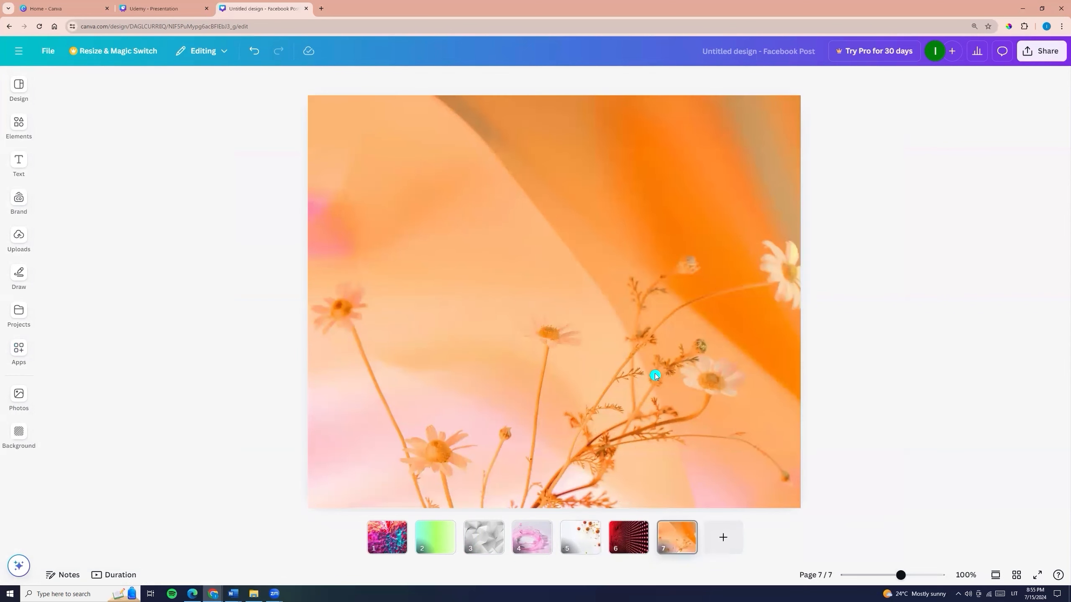
{"action": "double_click", "coordinate": [567, 302]}
{"action": "left_click_drag", "start_coordinate": [581, 299], "coordinate": [485, 269]}
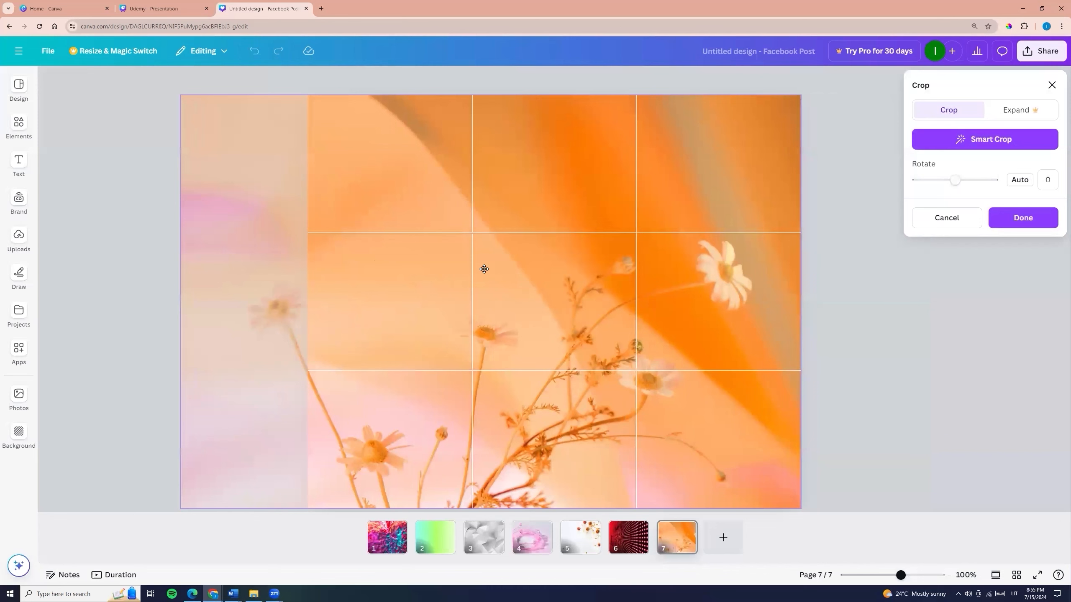
{"action": "left_click", "coordinate": [99, 243]}
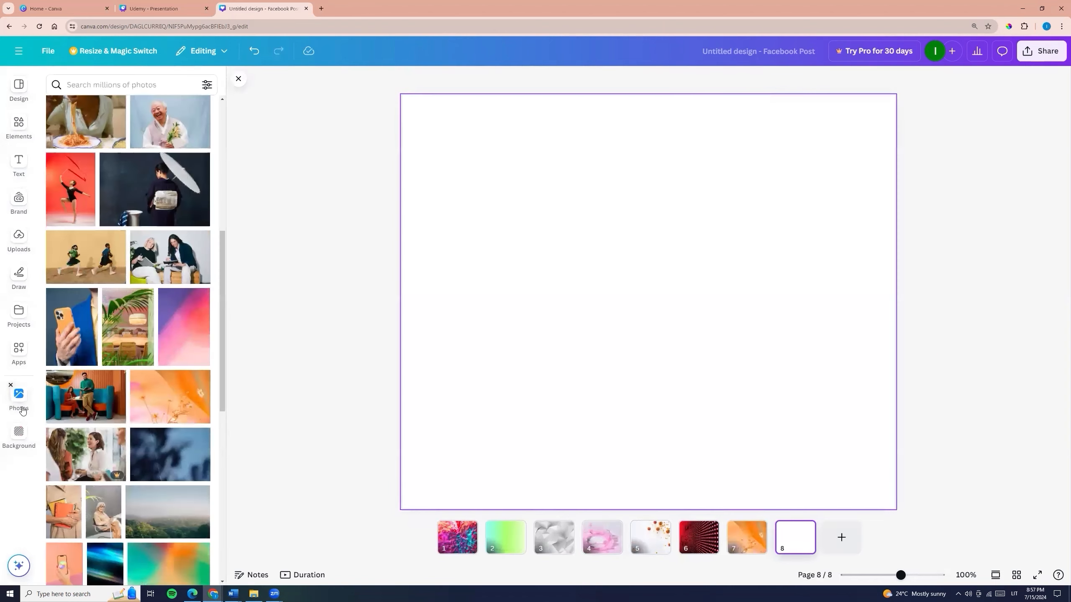
- Search the photo library for "gradient"
{"action": "left_click", "coordinate": [114, 83]}
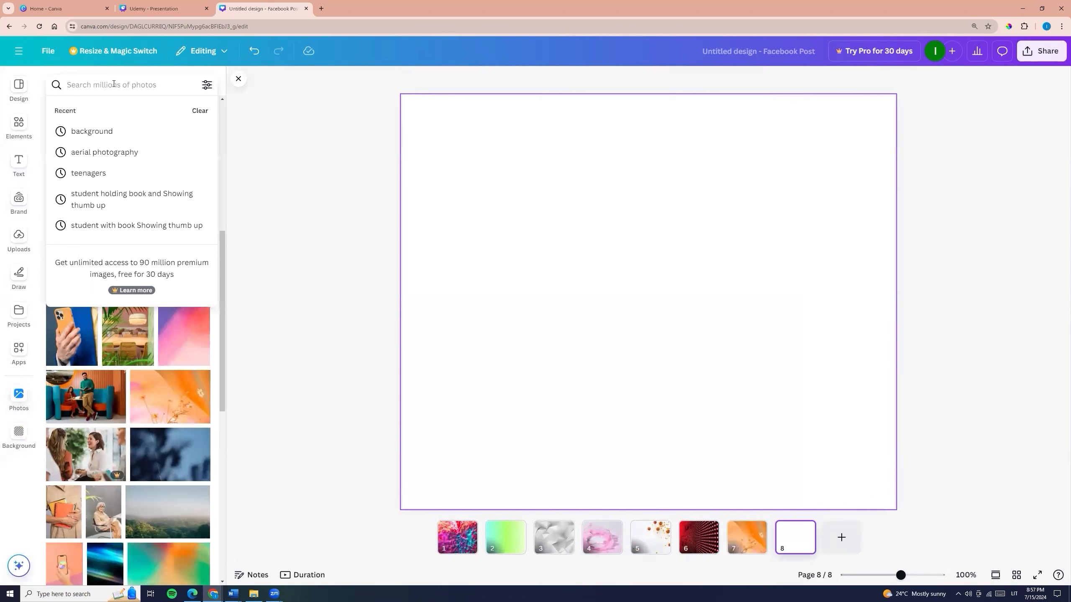
{"action": "type", "text": "gr"}
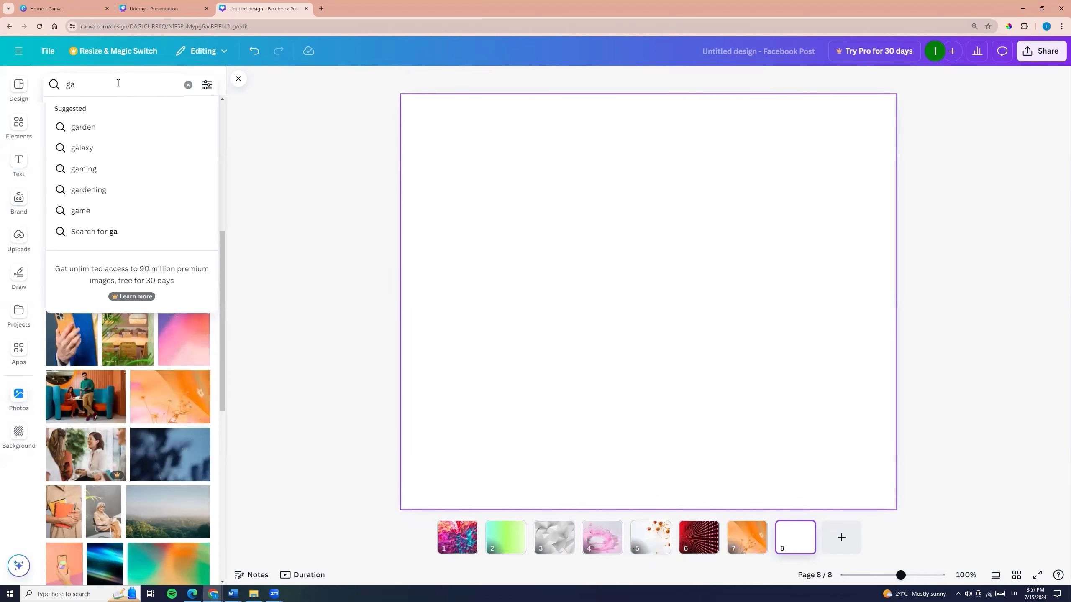
{"action": "type", "text": "adien"}
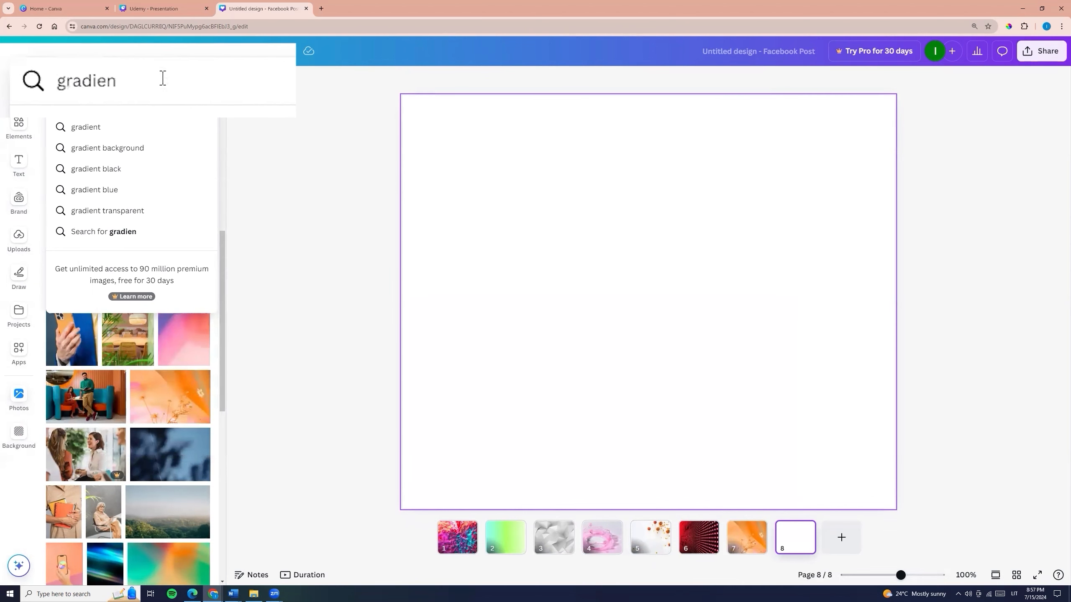
{"action": "type", "text": "t"}
{"action": "key", "text": "Return"}
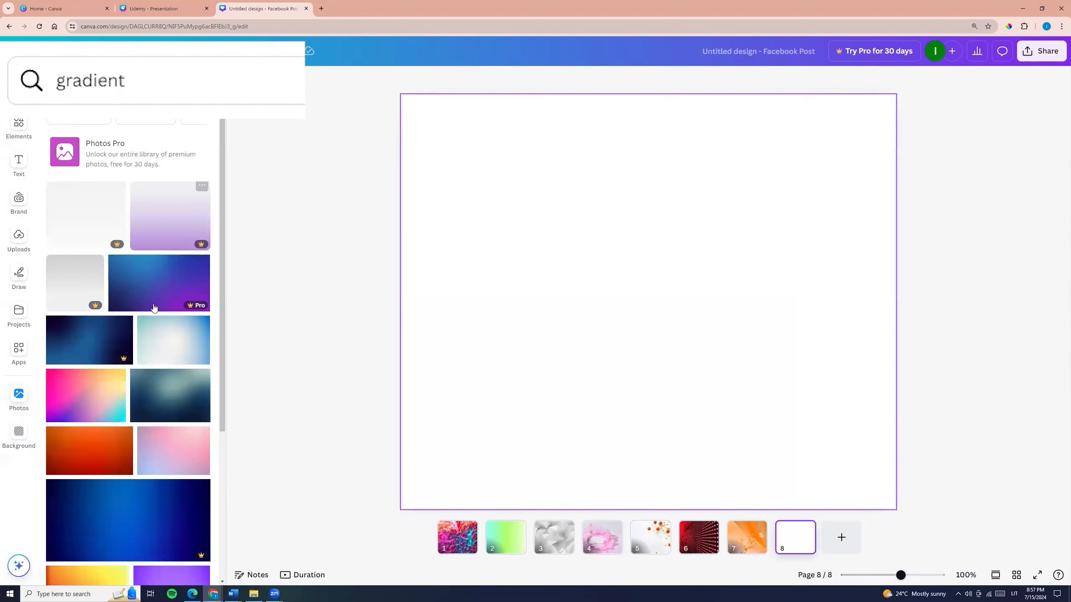
- Insert the bright pink, yellow and cyan gradient photo on page 8 and make it the page background
{"action": "scroll", "coordinate": [144, 330], "scroll_direction": "down", "scroll_amount": 3}
{"action": "scroll", "coordinate": [143, 331], "scroll_direction": "down", "scroll_amount": 1}
{"action": "scroll", "coordinate": [143, 329], "scroll_direction": "up", "scroll_amount": 3}
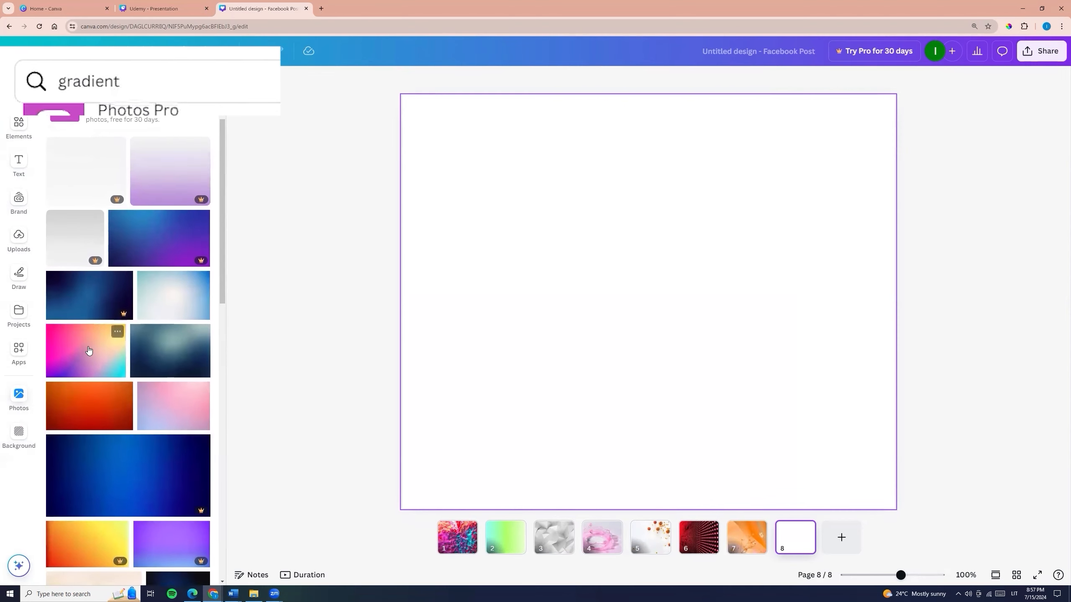
{"action": "left_click", "coordinate": [88, 350]}
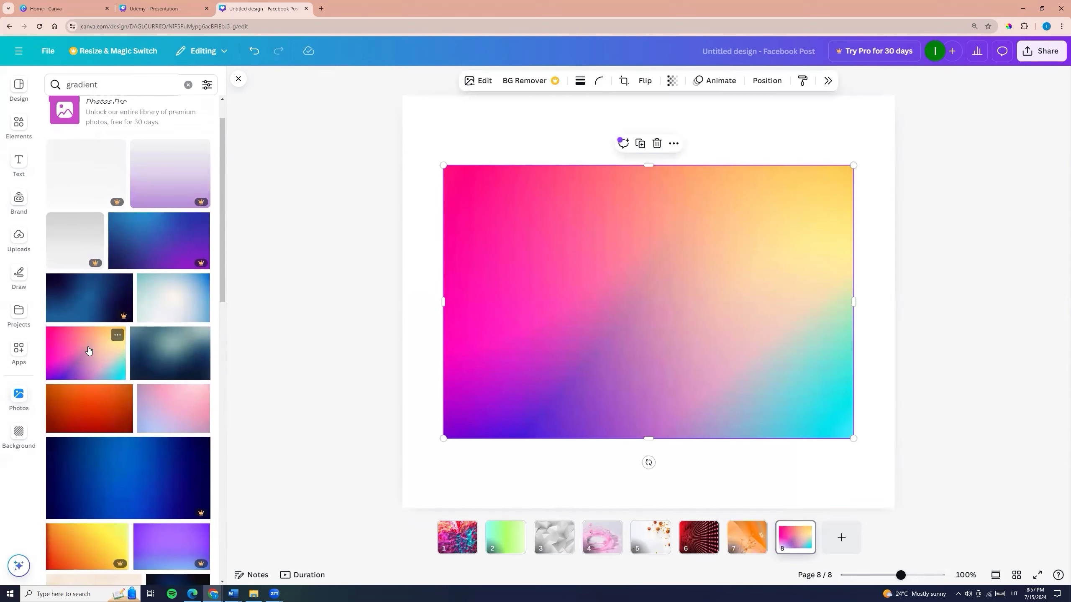
{"action": "scroll", "coordinate": [89, 350], "scroll_direction": "up", "scroll_amount": 1}
{"action": "scroll", "coordinate": [89, 350], "scroll_direction": "up", "scroll_amount": 1}
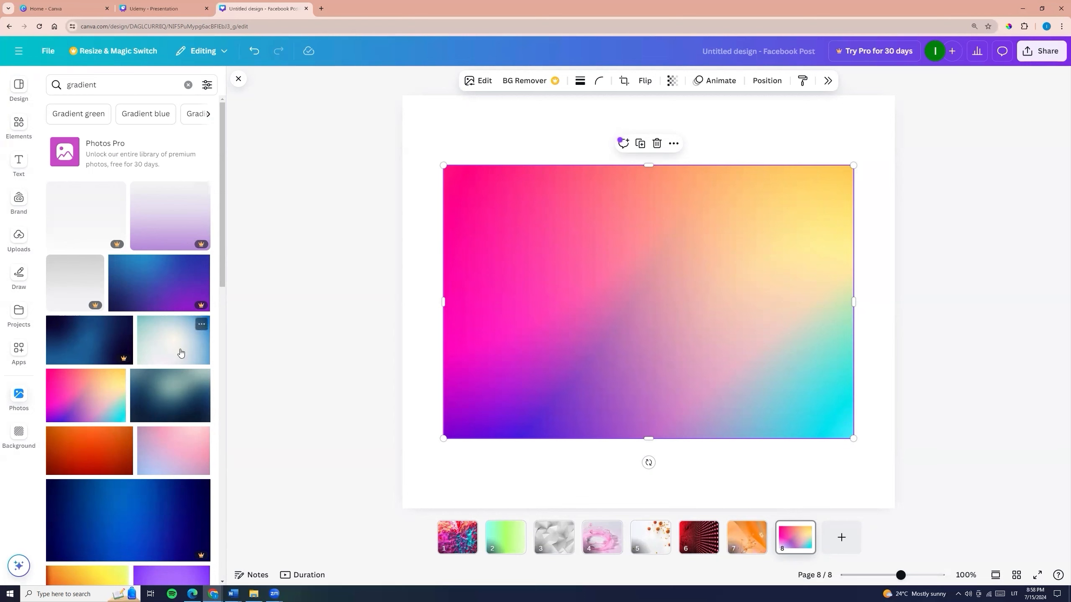
{"action": "right_click", "coordinate": [577, 302]}
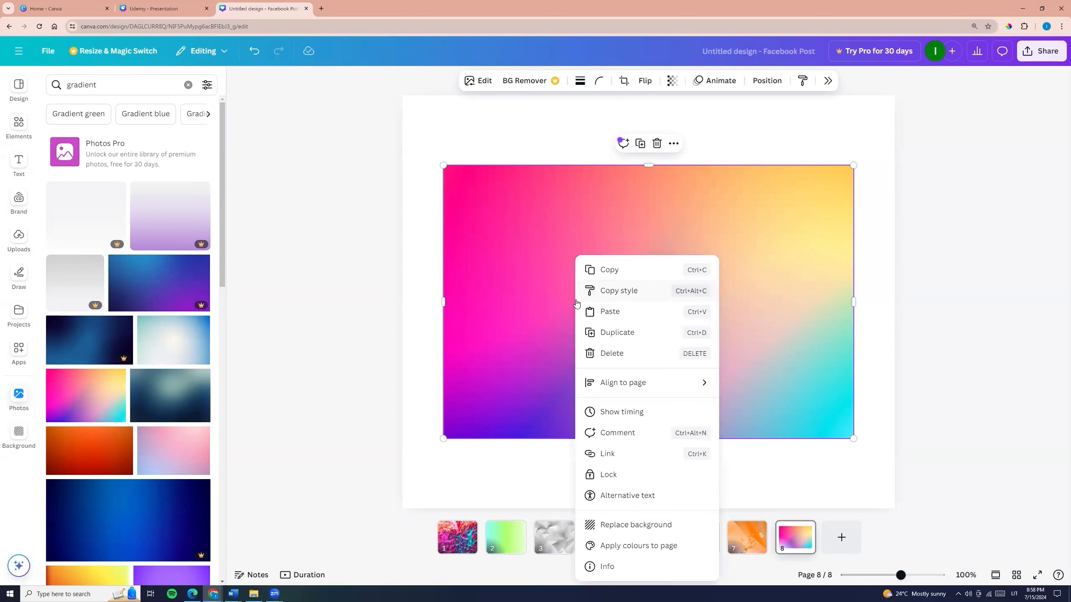
{"action": "left_click", "coordinate": [615, 525]}
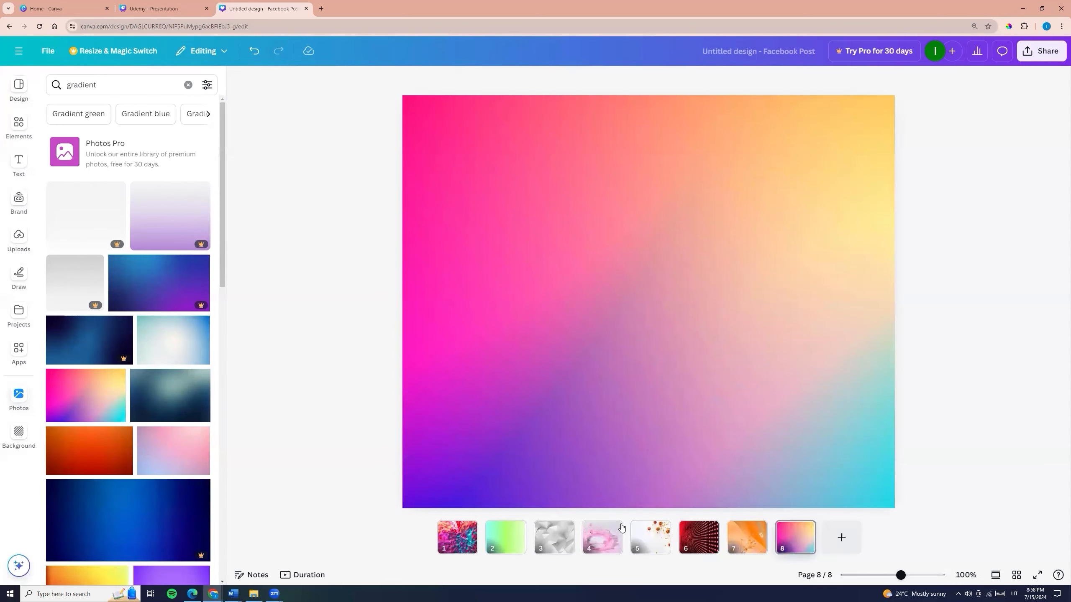
- Add page 9 and set the pastel pink-to-light-blue gradient photo as its background
{"action": "left_click", "coordinate": [842, 537]}
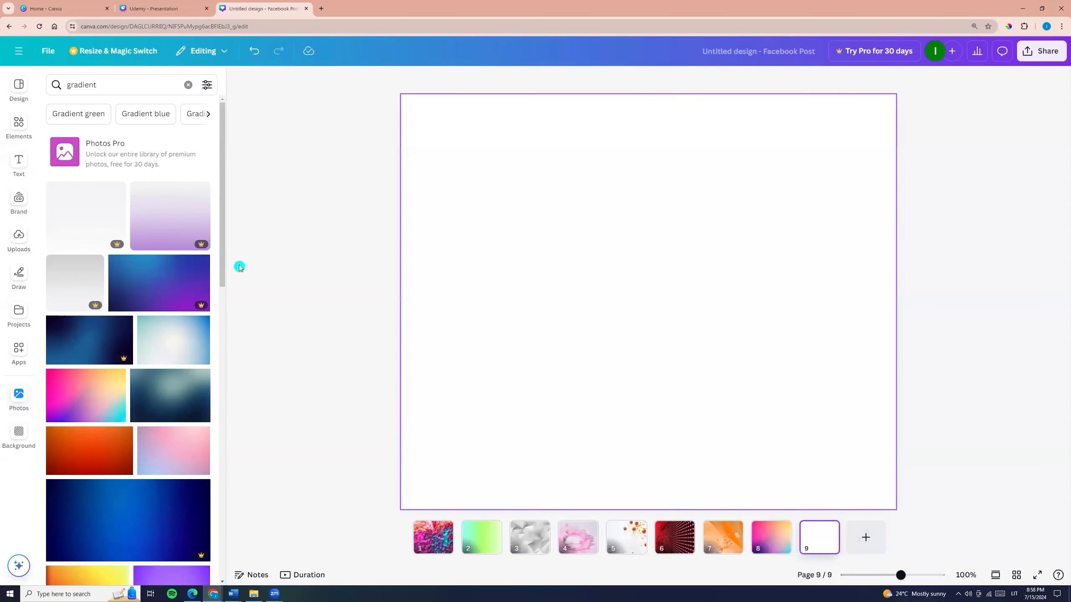
{"action": "scroll", "coordinate": [114, 280], "scroll_direction": "down", "scroll_amount": 5}
{"action": "scroll", "coordinate": [114, 280], "scroll_direction": "down", "scroll_amount": 5}
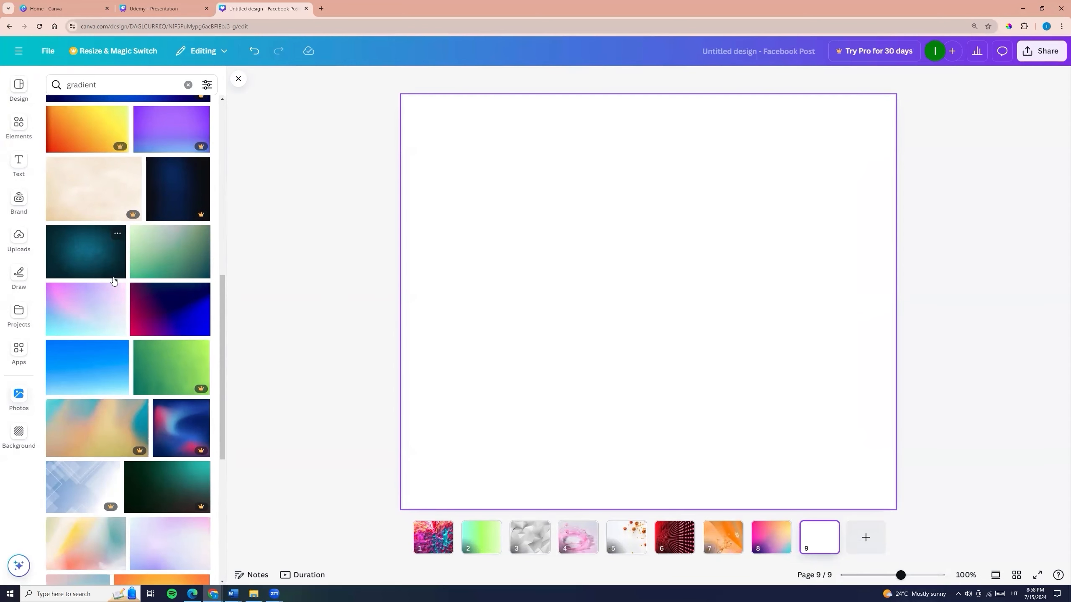
{"action": "left_click", "coordinate": [99, 310]}
{"action": "right_click", "coordinate": [545, 333]}
{"action": "left_click", "coordinate": [630, 526]}
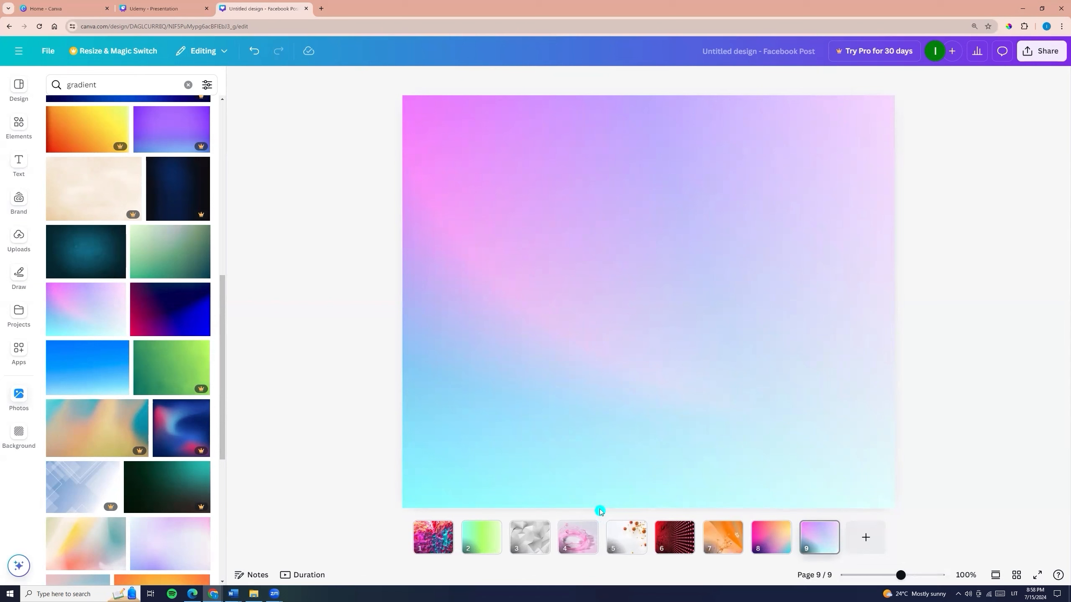
- Search the photos for "background" and try the purple stage-spotlight and orange polygon photos as page 9's background
{"action": "left_click", "coordinate": [106, 85]}
{"action": "double_click", "coordinate": [85, 84]}
{"action": "type", "text": "Bac"}
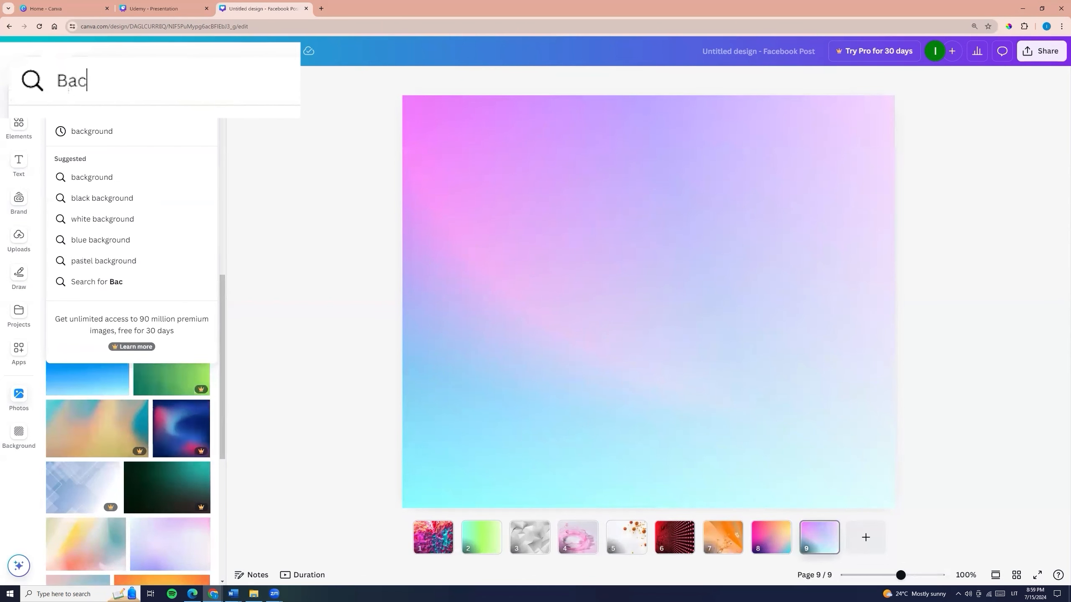
{"action": "type", "text": "kgrie"}
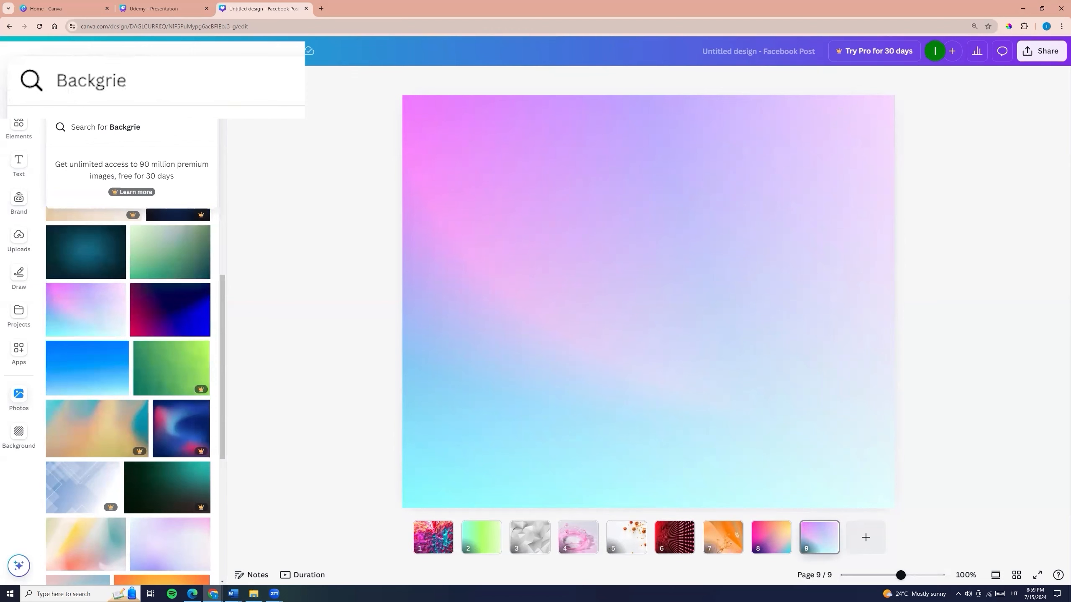
{"action": "key", "text": "BackSpace"}
{"action": "key", "text": "BackSpace"}
{"action": "left_click", "coordinate": [117, 132]}
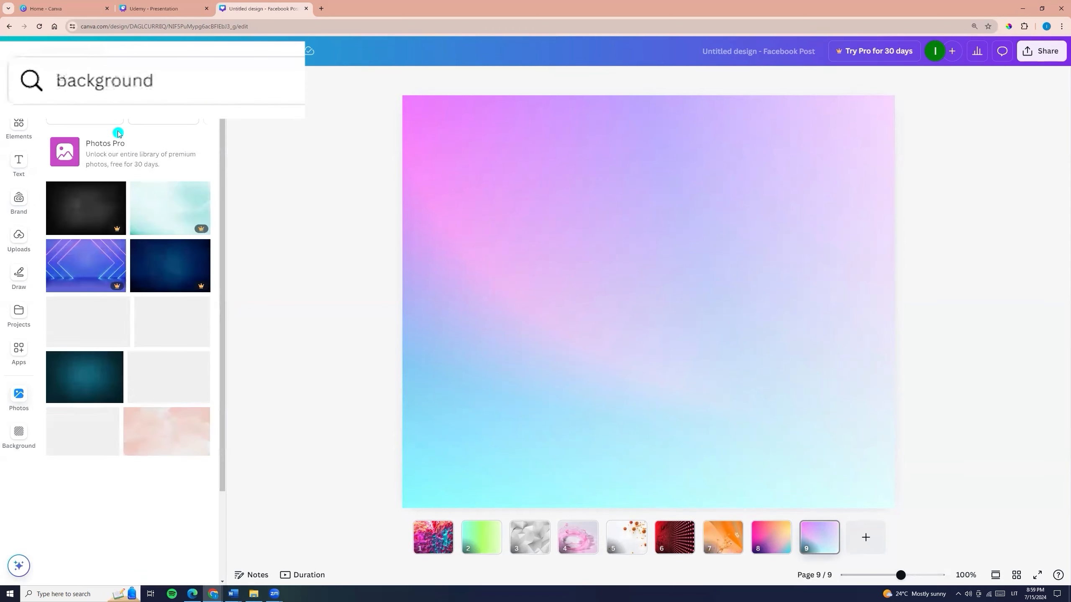
{"action": "scroll", "coordinate": [126, 338], "scroll_direction": "down", "scroll_amount": 3}
{"action": "left_click", "coordinate": [167, 282]}
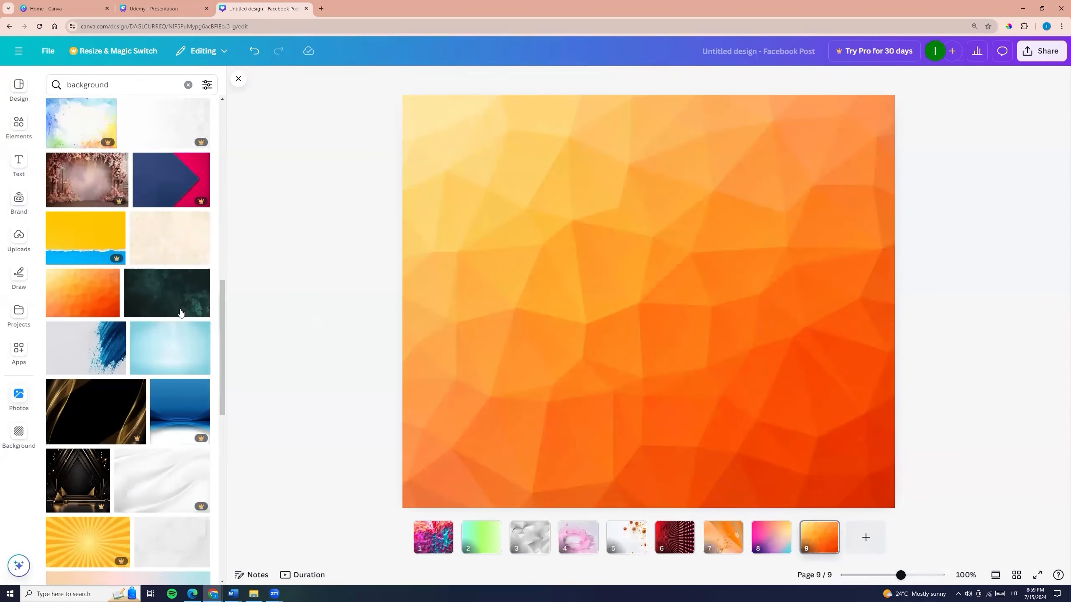
- Search the photos for "pink background" and make the pink polygon photo the background of page 9
{"action": "left_click", "coordinate": [118, 93]}
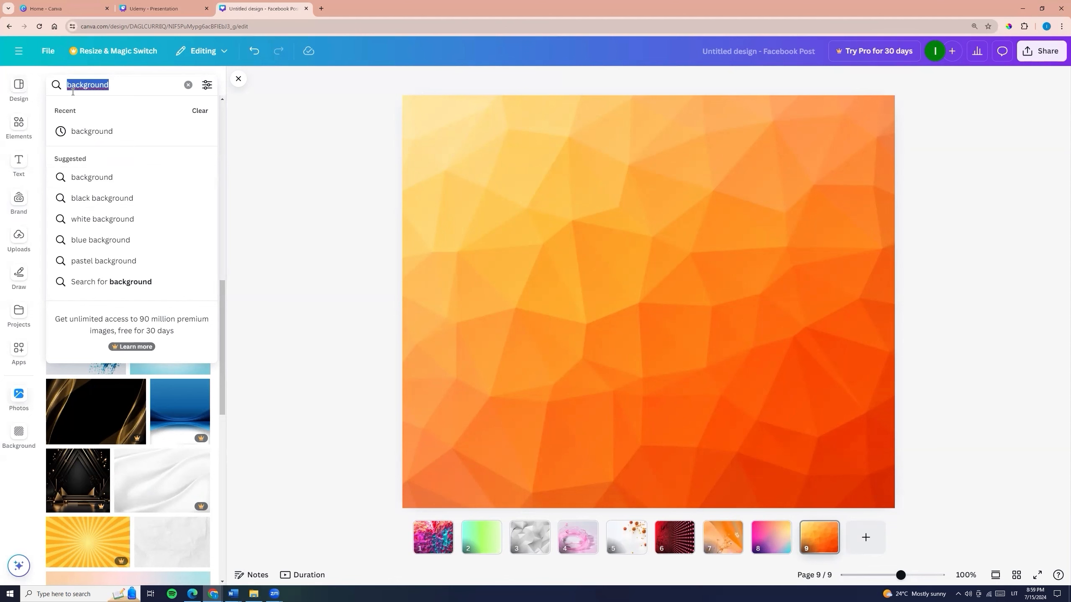
{"action": "left_click", "coordinate": [70, 85]}
{"action": "type", "text": "pink"}
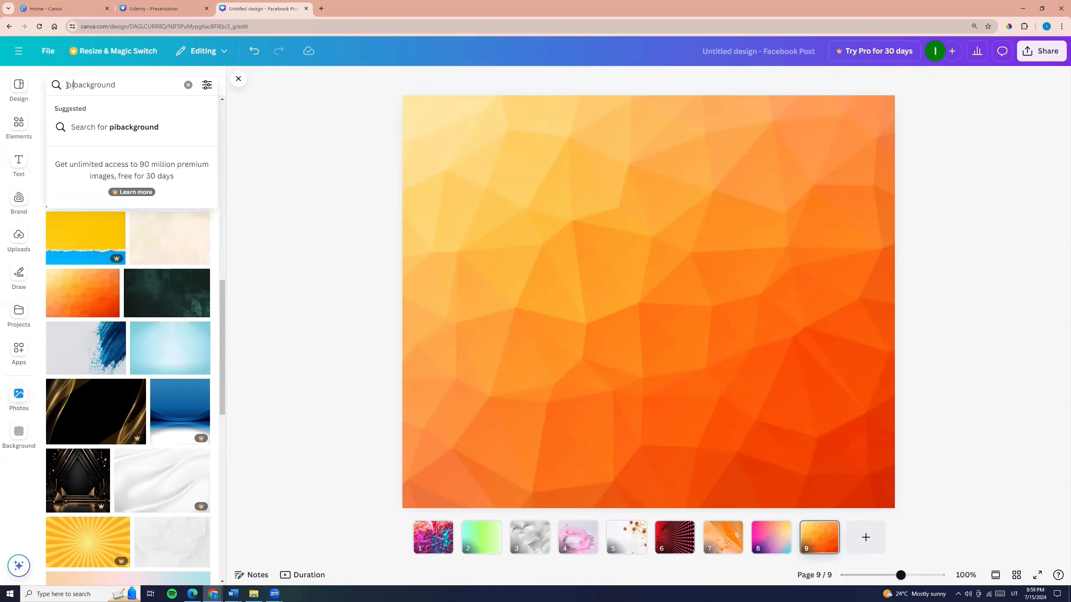
{"action": "key", "text": "Return"}
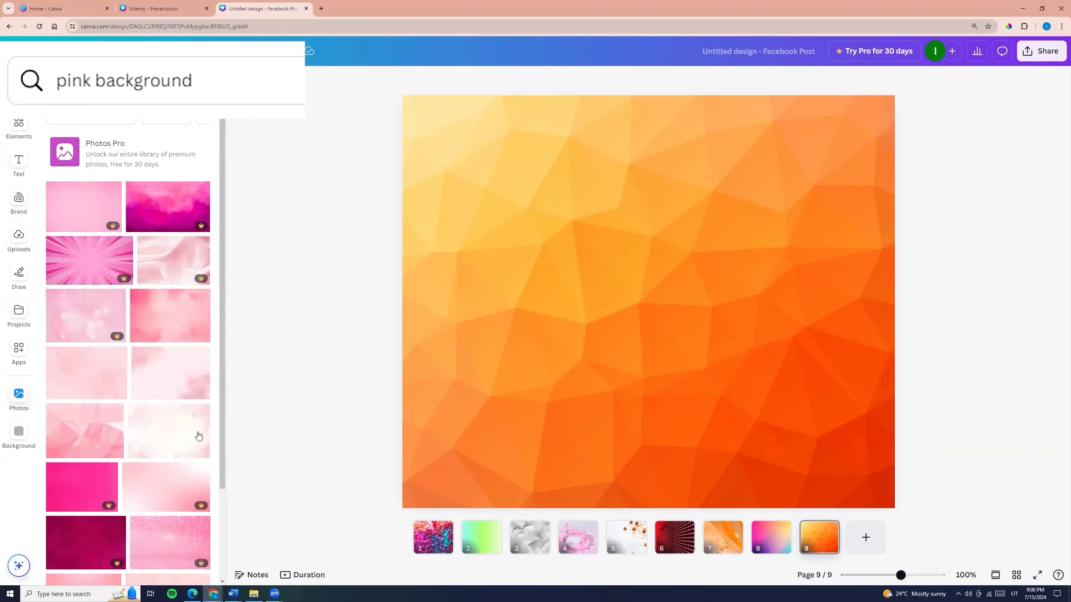
{"action": "left_click", "coordinate": [82, 431]}
{"action": "right_click", "coordinate": [595, 296]}
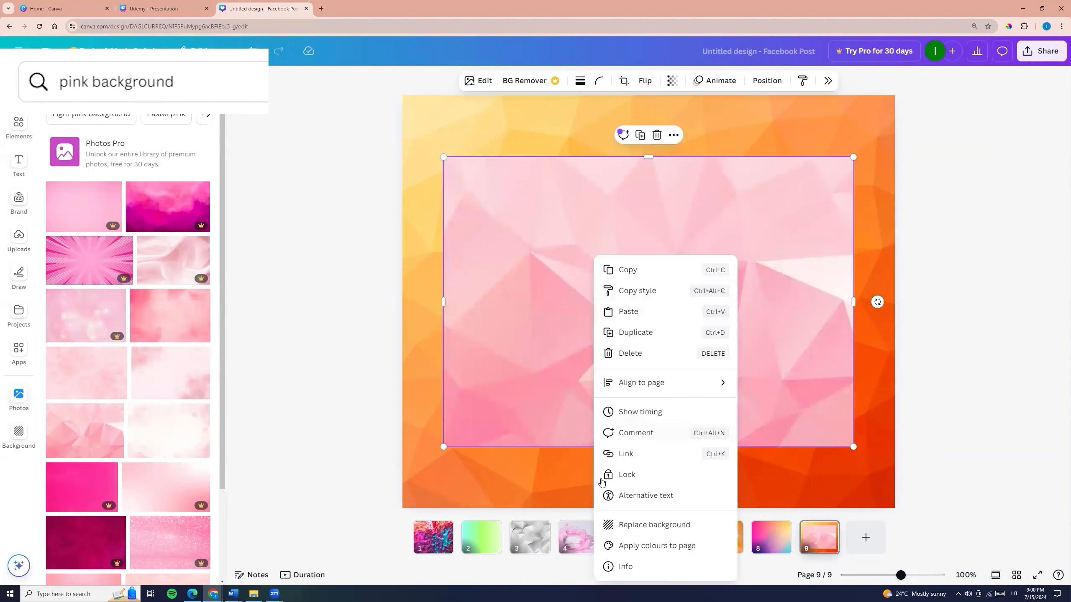
{"action": "left_click", "coordinate": [645, 525]}
- Replace page 9's background with the pink rippling water photo
{"action": "scroll", "coordinate": [144, 354], "scroll_direction": "down", "scroll_amount": 3}
{"action": "scroll", "coordinate": [143, 354], "scroll_direction": "down", "scroll_amount": 5}
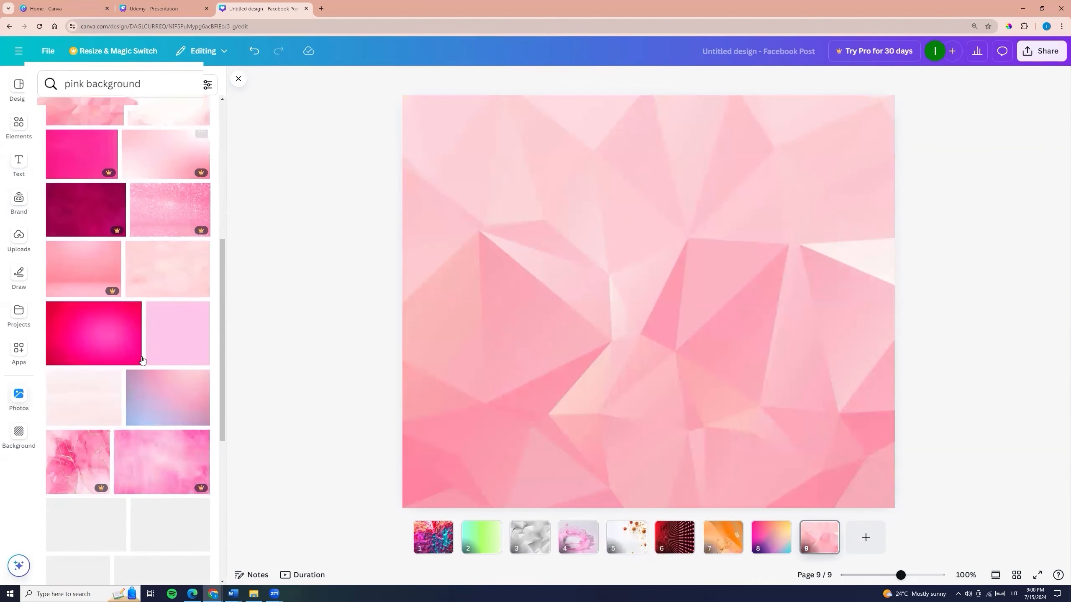
{"action": "scroll", "coordinate": [89, 316], "scroll_direction": "down", "scroll_amount": 5}
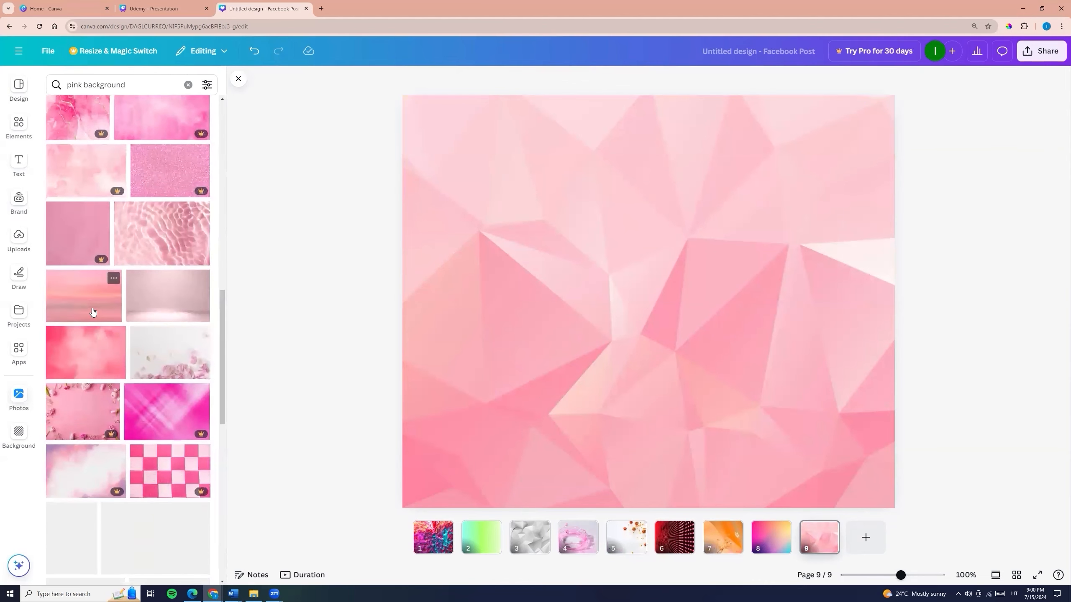
{"action": "left_click", "coordinate": [160, 238]}
{"action": "right_click", "coordinate": [643, 413]}
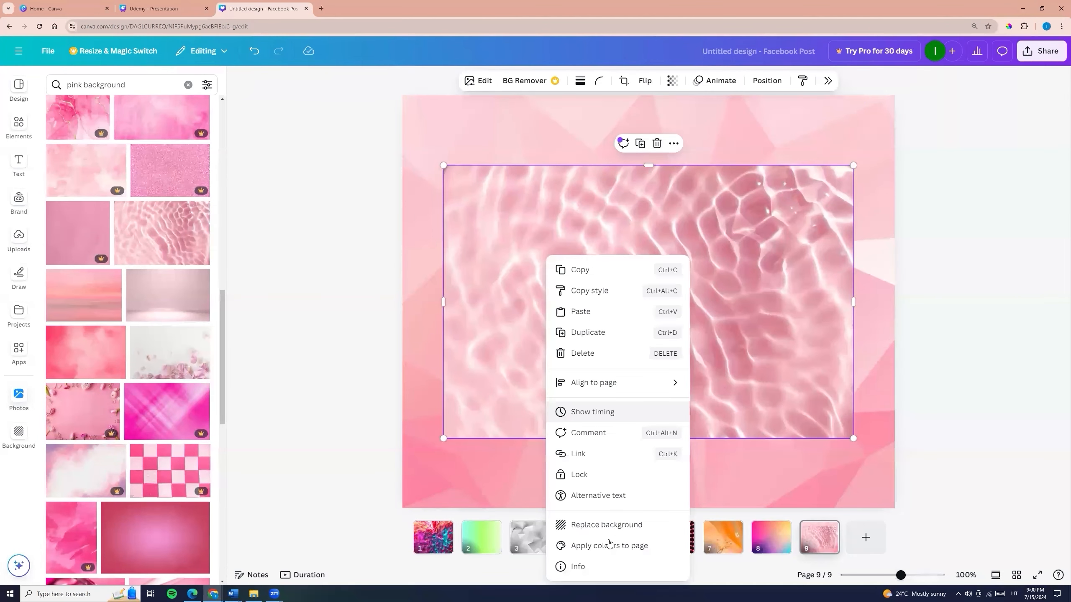
{"action": "left_click", "coordinate": [604, 524]}
- Search the photos for "white background" and set the free white photo with soft curves as page 9's background
{"action": "left_click_drag", "start_coordinate": [82, 85], "coordinate": [43, 81]}
{"action": "type", "text": "white"}
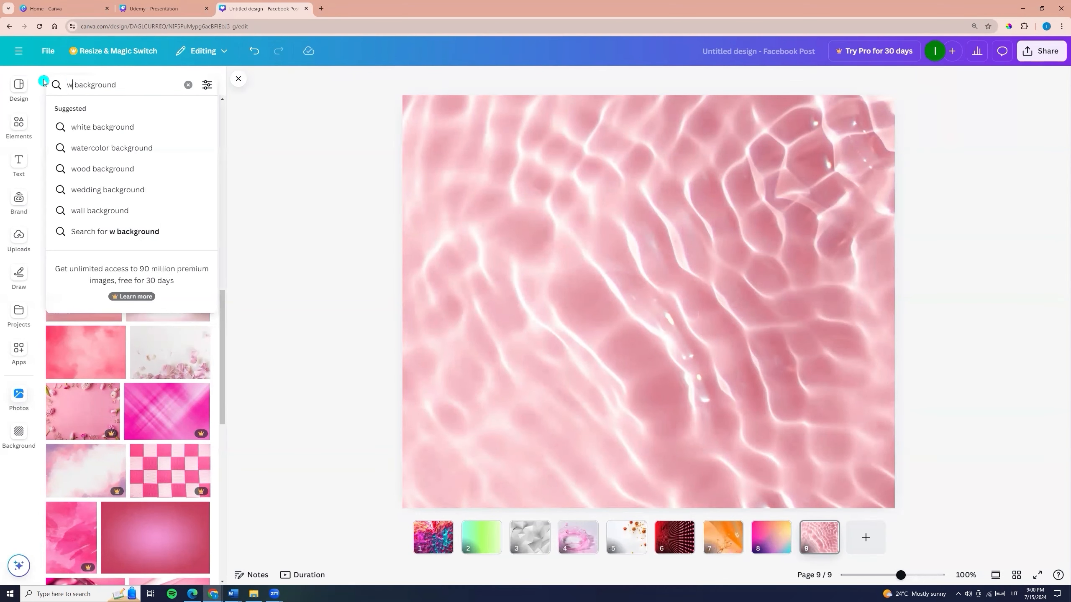
{"action": "key", "text": "Return"}
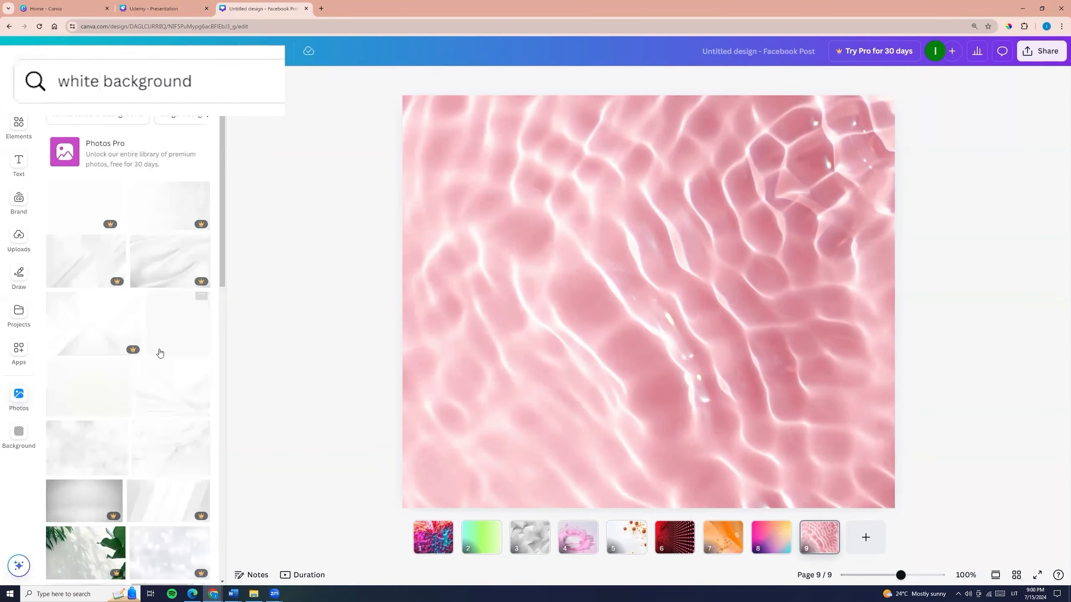
{"action": "left_click", "coordinate": [165, 389]}
{"action": "right_click", "coordinate": [633, 380]}
{"action": "left_click", "coordinate": [607, 506]}
- Add page 10 and make the white draped fabric photo its background
{"action": "left_click", "coordinate": [869, 543]}
{"action": "scroll", "coordinate": [172, 345], "scroll_direction": "down", "scroll_amount": 6}
{"action": "left_click", "coordinate": [171, 344]}
{"action": "right_click", "coordinate": [553, 333]}
{"action": "left_click", "coordinate": [694, 468]}
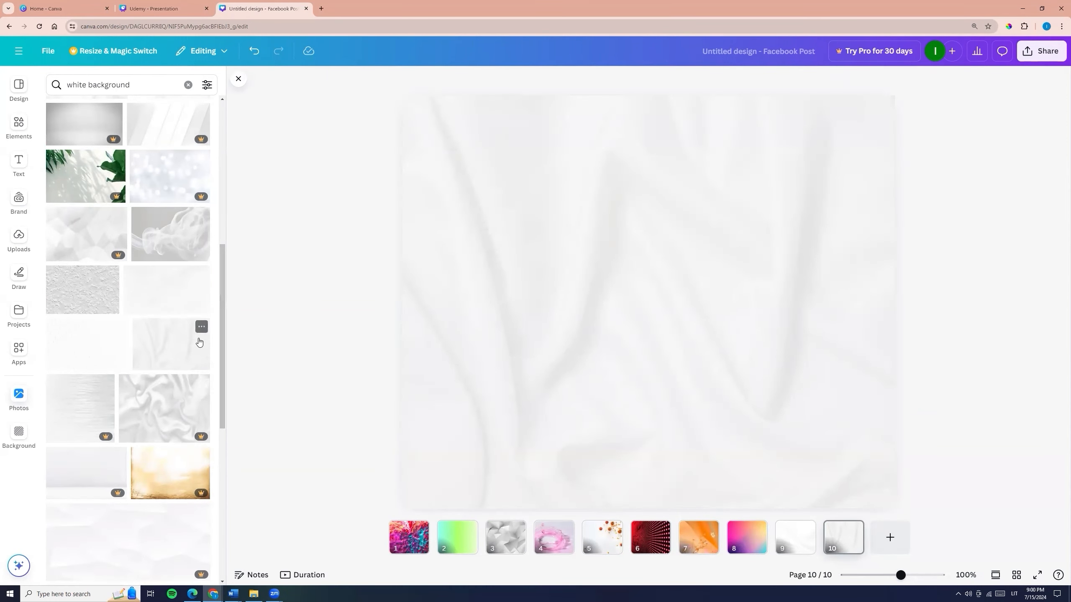
- Replace page 10's background with the white photo of a round podium in front of curved panels
{"action": "scroll", "coordinate": [201, 342], "scroll_direction": "down", "scroll_amount": 6}
{"action": "left_click", "coordinate": [82, 416]}
{"action": "right_click", "coordinate": [524, 354]}
{"action": "left_click", "coordinate": [579, 525]}
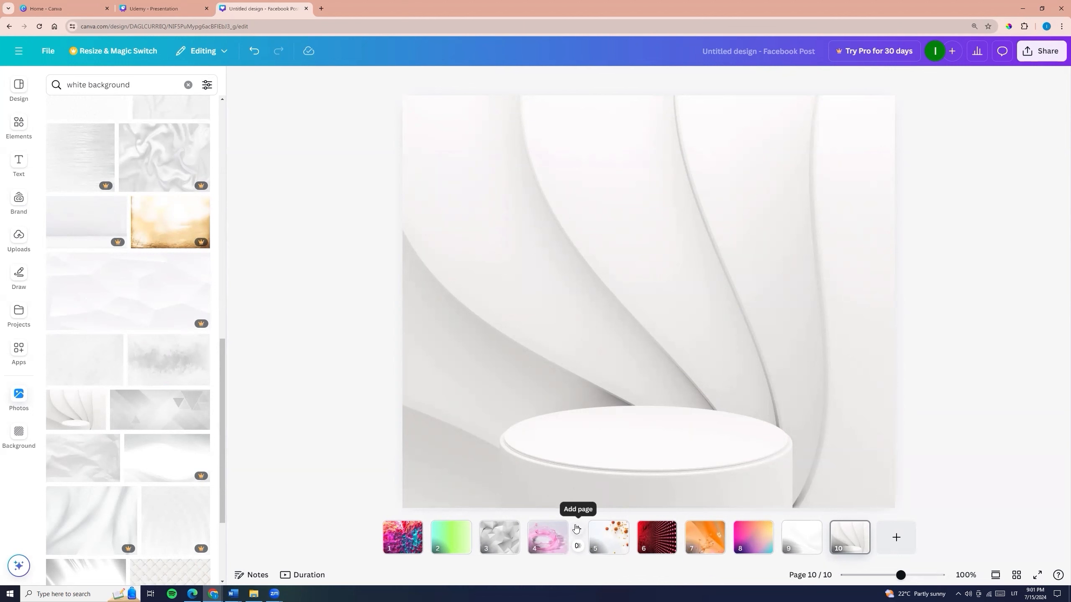
- Star the white podium photo and open the Starred folder in the projects
{"action": "left_click", "coordinate": [97, 399]}
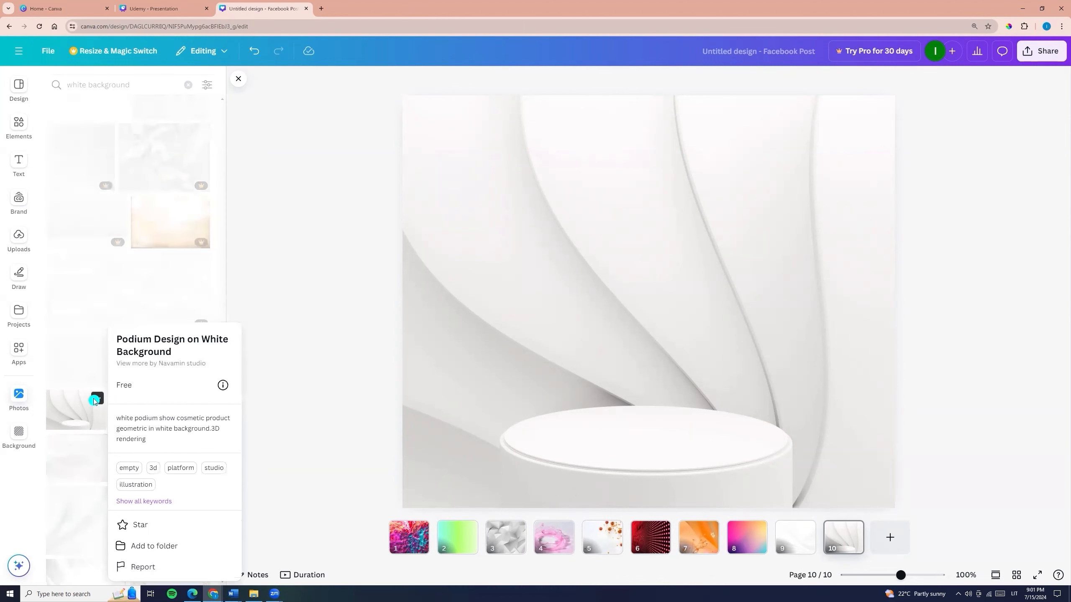
{"action": "left_click", "coordinate": [134, 527]}
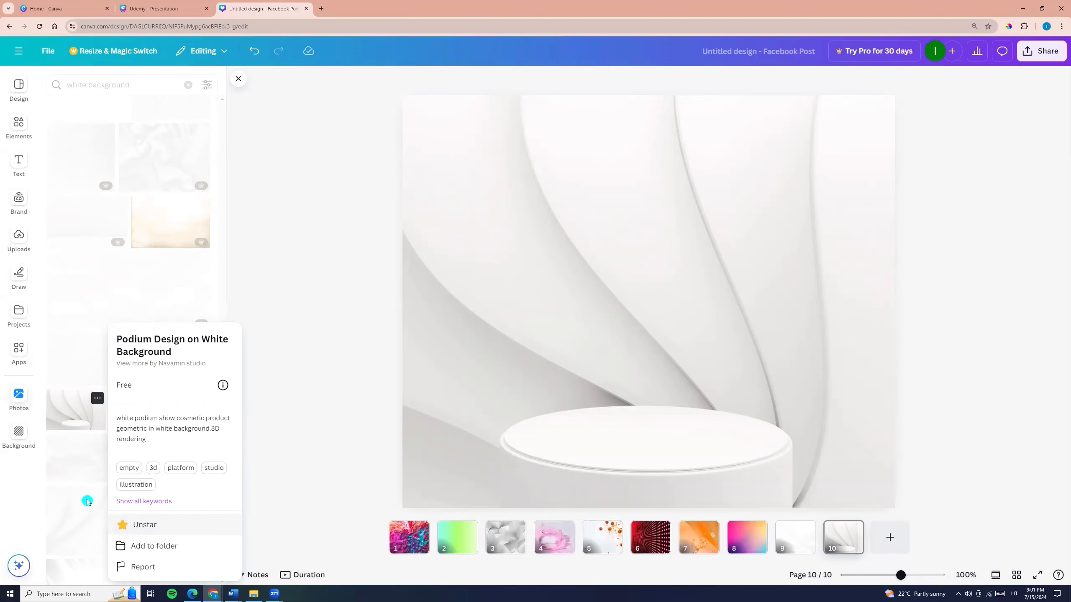
{"action": "left_click", "coordinate": [16, 314]}
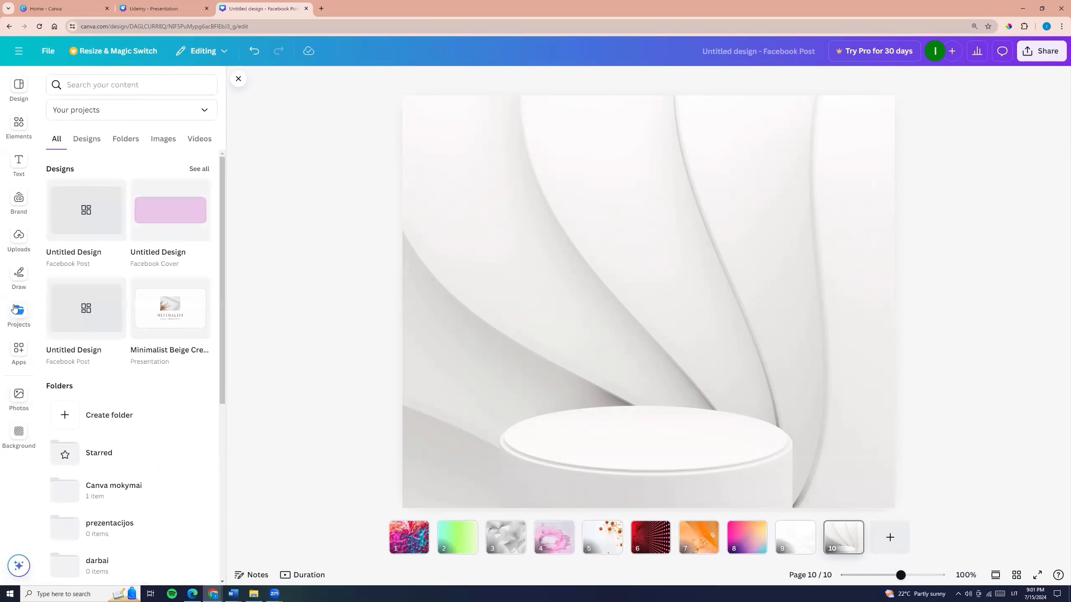
{"action": "left_click", "coordinate": [72, 455]}
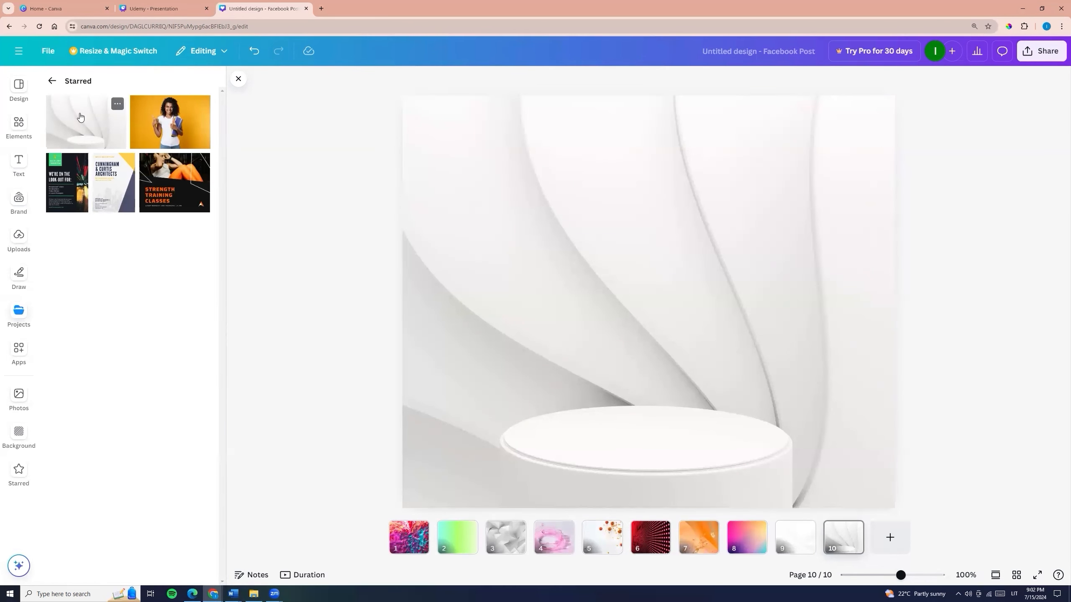
{"action": "left_click", "coordinate": [108, 331]}
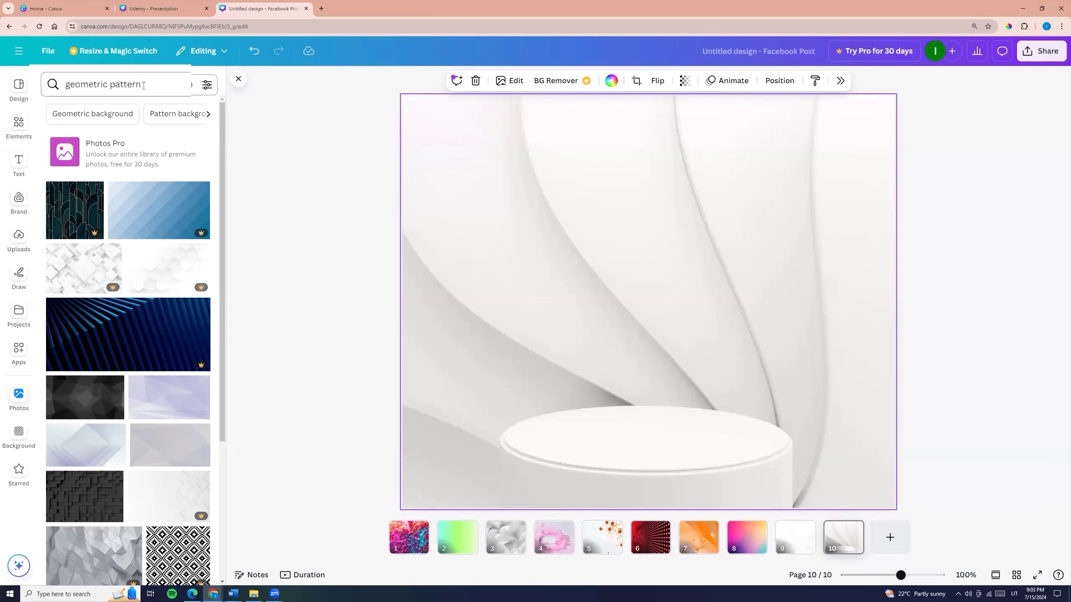
- Make the pale lavender diamond photo from the "geometric pattern" results the background of page 10
{"action": "scroll", "coordinate": [84, 270], "scroll_direction": "down", "scroll_amount": 4}
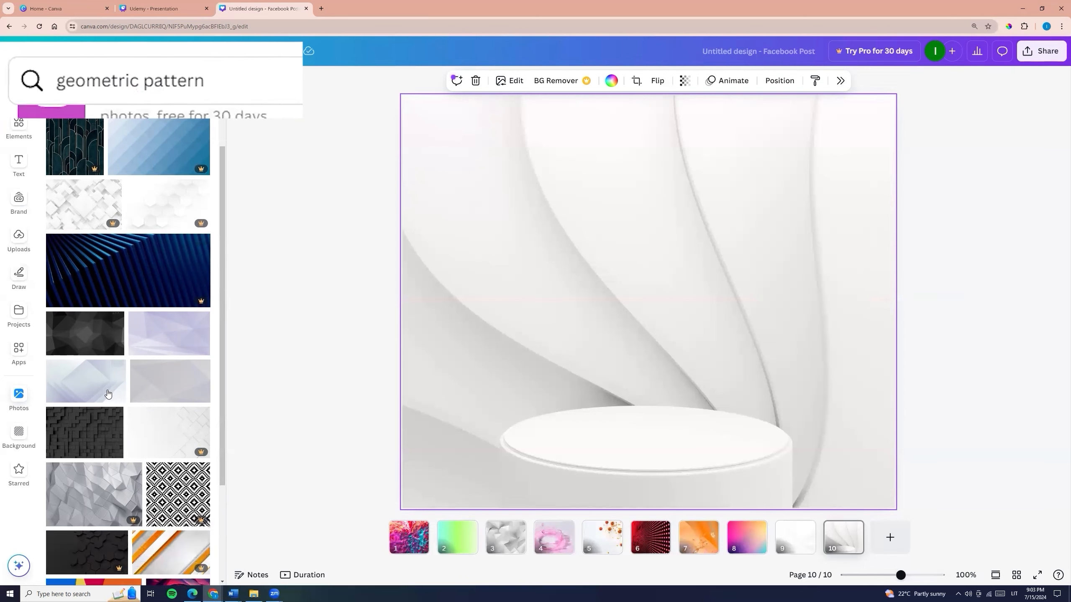
{"action": "left_click", "coordinate": [82, 276]}
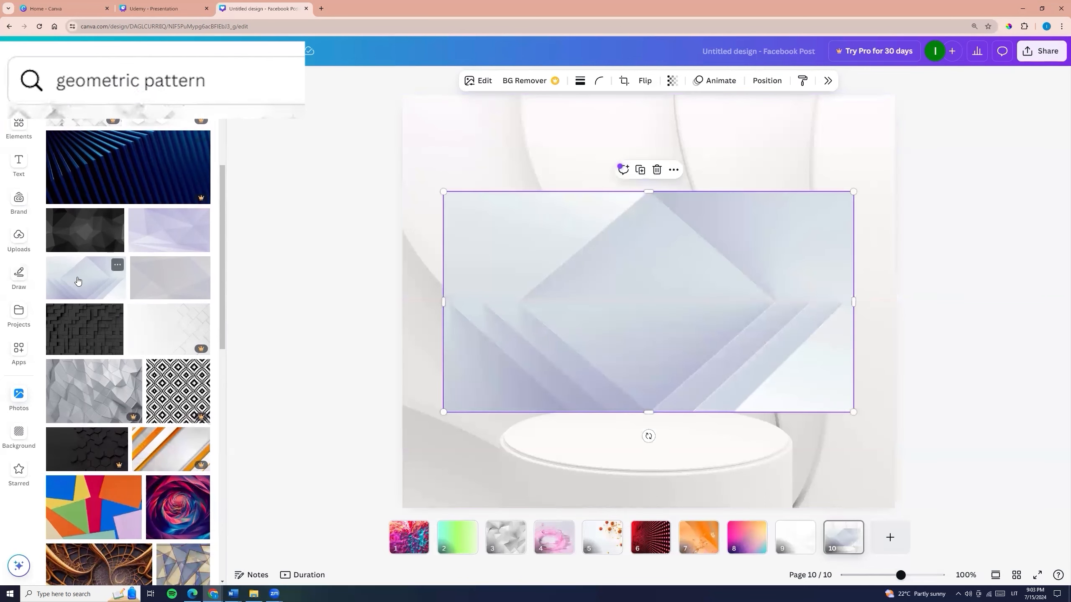
{"action": "right_click", "coordinate": [540, 306]}
{"action": "left_click", "coordinate": [589, 524]}
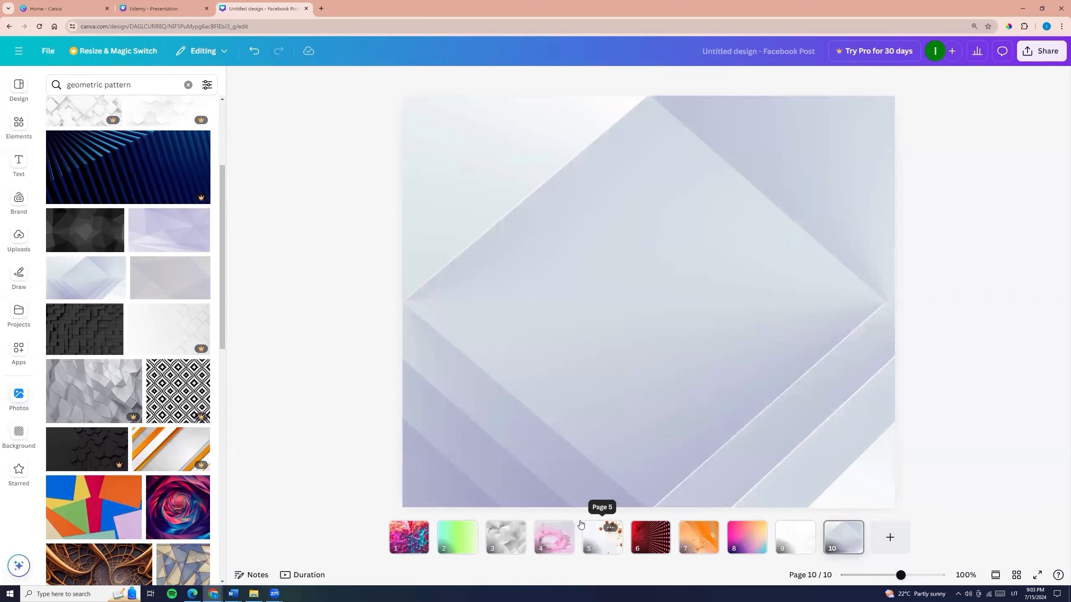
- Reposition the crop of page 10's lavender diamond background to show the photo's right side
{"action": "double_click", "coordinate": [512, 271]}
{"action": "left_click_drag", "start_coordinate": [516, 268], "coordinate": [346, 295]}
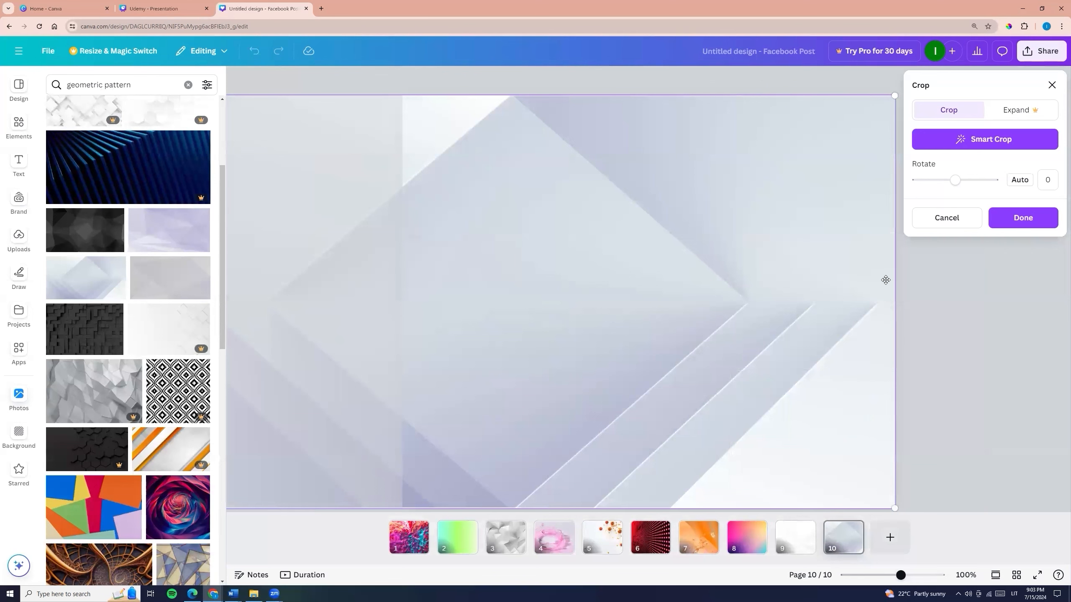
{"action": "left_click", "coordinate": [982, 377]}
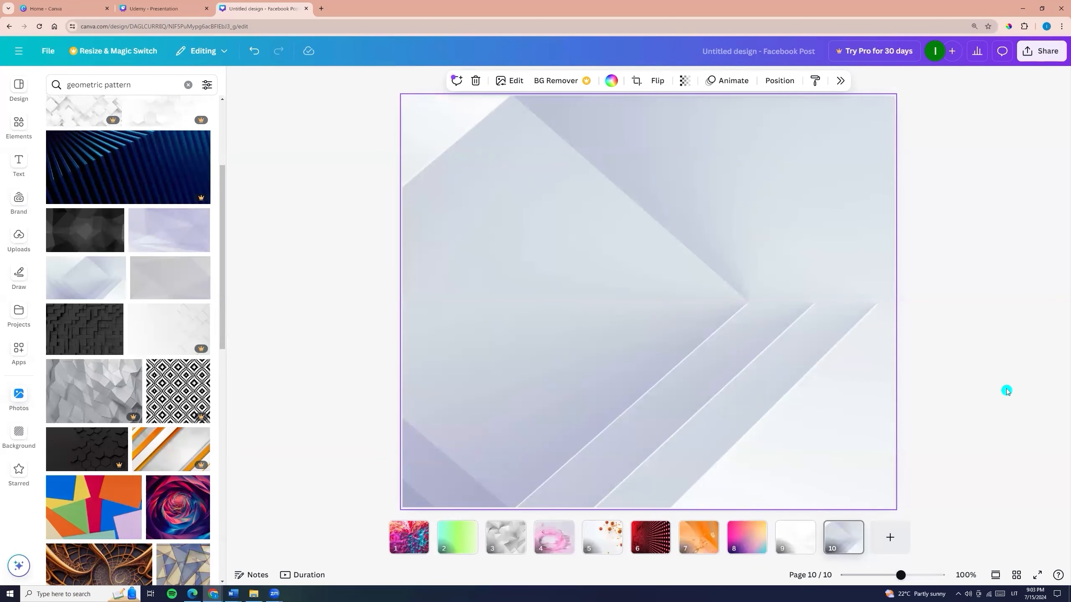
- Replace page 10's background with the photo of overlapping multicoloured paper shapes from the "geometric pattern" results
{"action": "scroll", "coordinate": [139, 408], "scroll_direction": "down", "scroll_amount": 6}
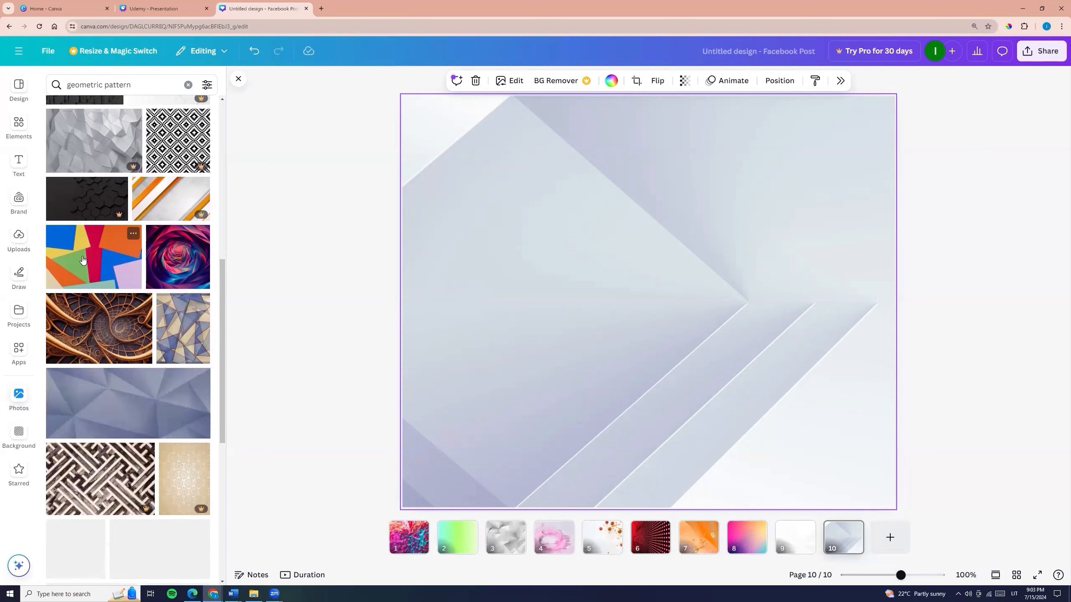
{"action": "left_click", "coordinate": [83, 259]}
{"action": "right_click", "coordinate": [552, 310]}
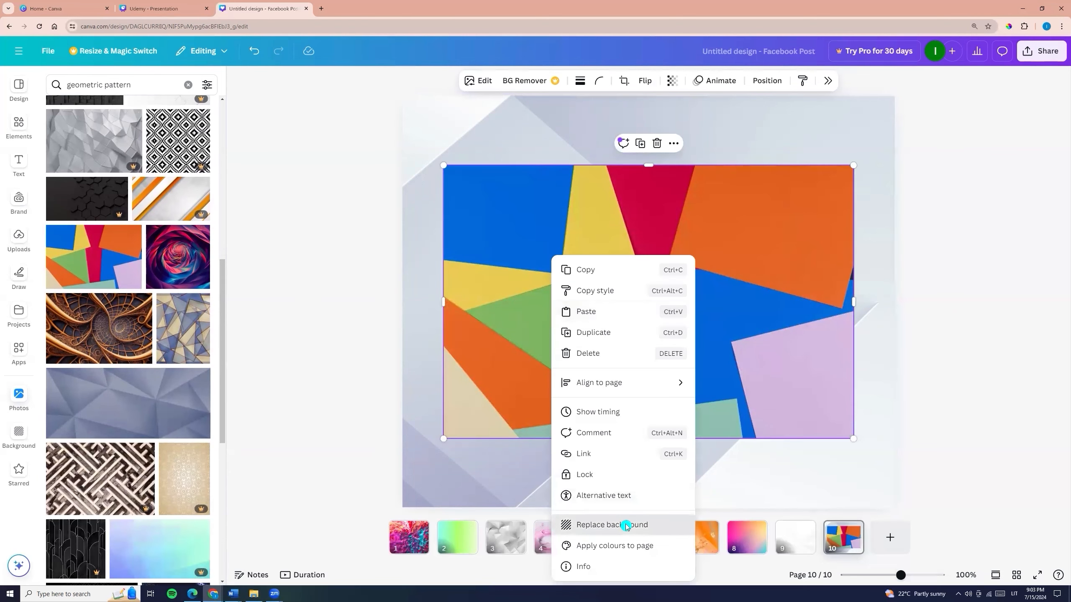
{"action": "left_click", "coordinate": [626, 526]}
- Make the pale purple and grey checkered grid photo the background of page 10
{"action": "scroll", "coordinate": [143, 337], "scroll_direction": "down", "scroll_amount": 9}
{"action": "left_click", "coordinate": [137, 298]}
{"action": "right_click", "coordinate": [589, 333]}
{"action": "left_click", "coordinate": [633, 525]}
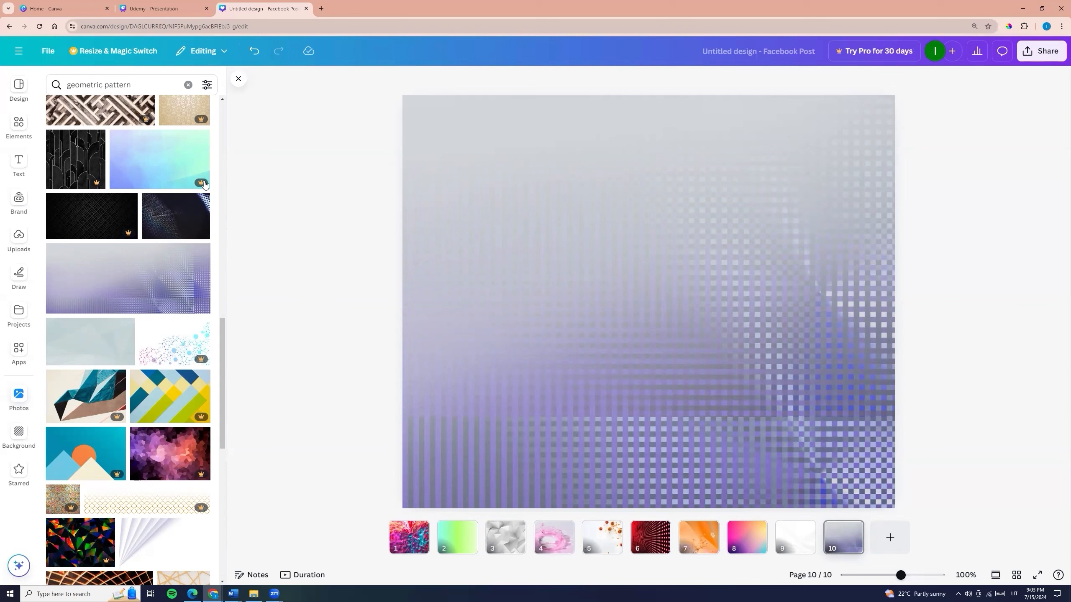
- Search photos for "flat lay" and set the wooden desk photo with coffee, laptop and hands writing as page 10's background
{"action": "left_click", "coordinate": [130, 84]}
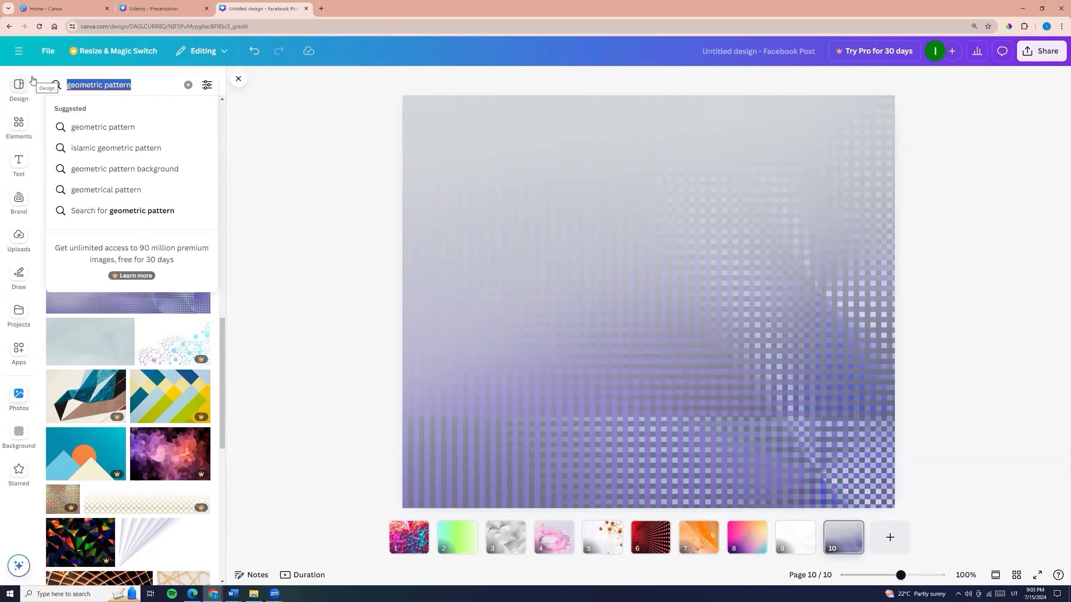
{"action": "type", "text": "flat lay"}
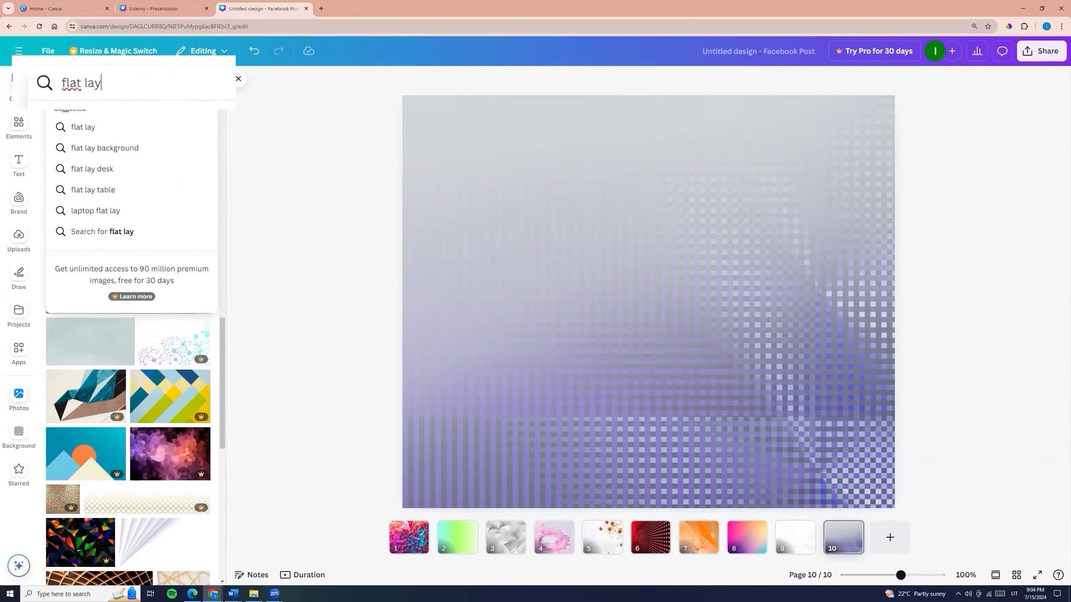
{"action": "key", "text": "Return"}
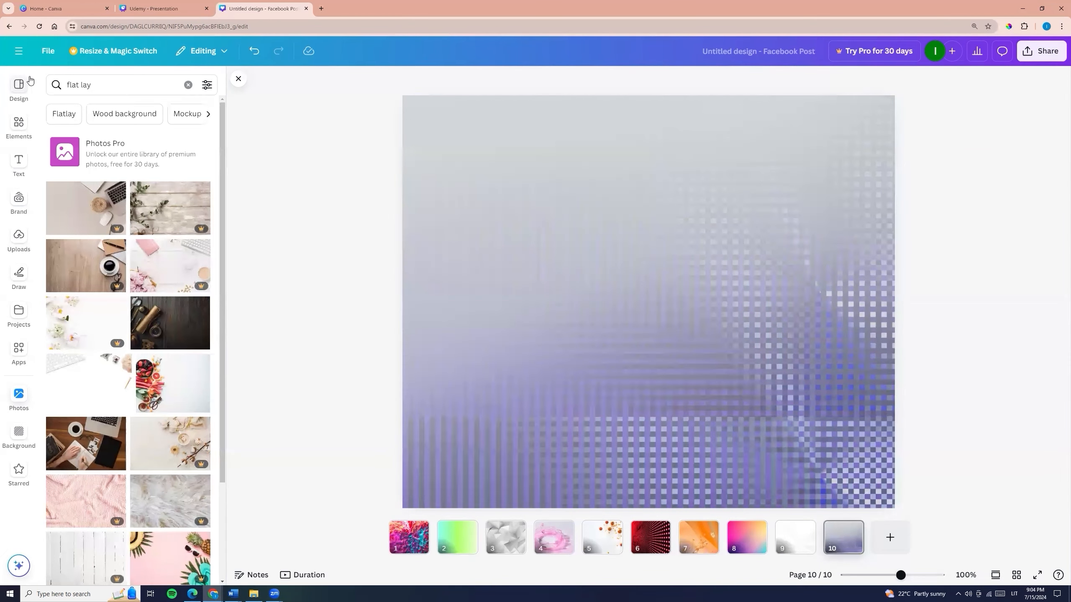
{"action": "left_click", "coordinate": [92, 444]}
{"action": "right_click", "coordinate": [550, 358]}
{"action": "left_click", "coordinate": [578, 524]}
- Try further "flat lay" photos as page 10's background, ending with the watercolour paints around a blank sheet
{"action": "scroll", "coordinate": [169, 371], "scroll_direction": "down", "scroll_amount": 7}
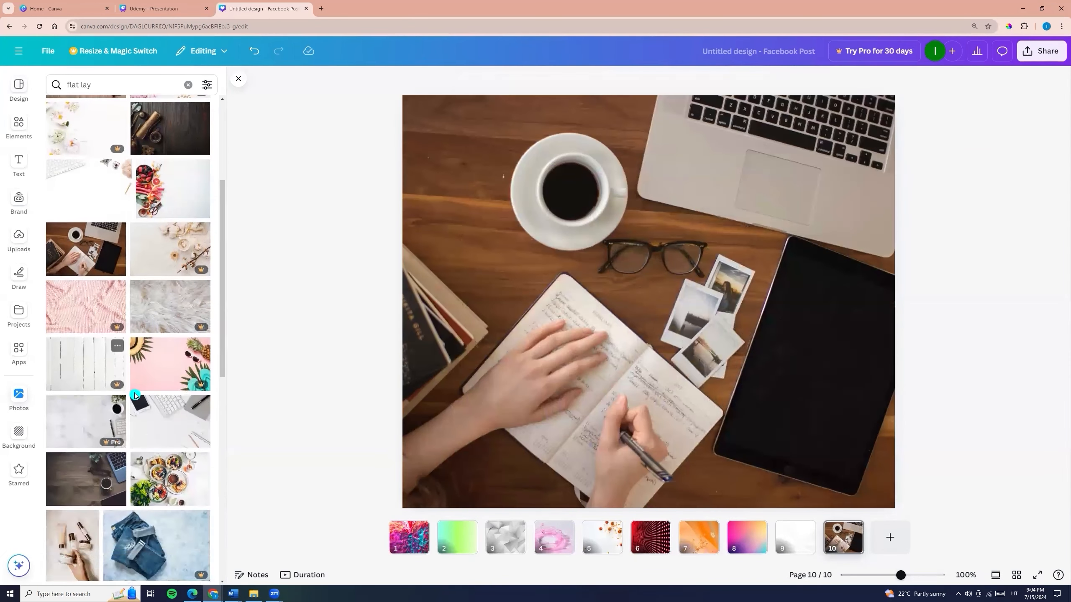
{"action": "left_click", "coordinate": [91, 221]}
{"action": "right_click", "coordinate": [489, 220]}
{"action": "left_click", "coordinate": [543, 488]}
{"action": "scroll", "coordinate": [152, 358], "scroll_direction": "down", "scroll_amount": 3}
{"action": "left_click", "coordinate": [162, 382]}
{"action": "right_click", "coordinate": [552, 349]}
{"action": "left_click", "coordinate": [580, 524]}
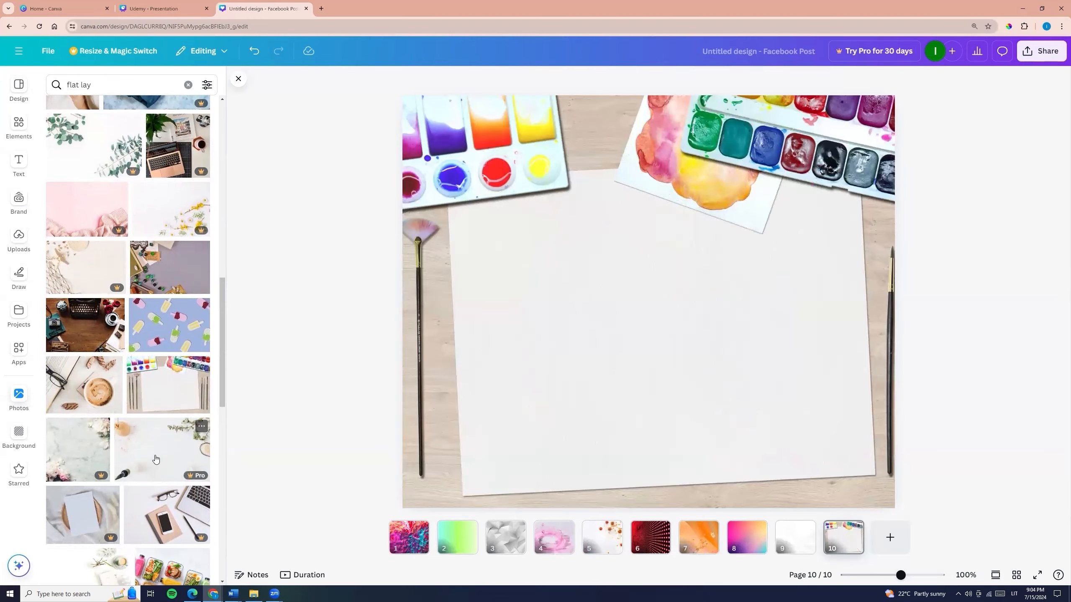
{"action": "scroll", "coordinate": [156, 451], "scroll_direction": "down", "scroll_amount": 12}
{"action": "scroll", "coordinate": [155, 423], "scroll_direction": "down", "scroll_amount": 9}
{"action": "left_click", "coordinate": [148, 211]}
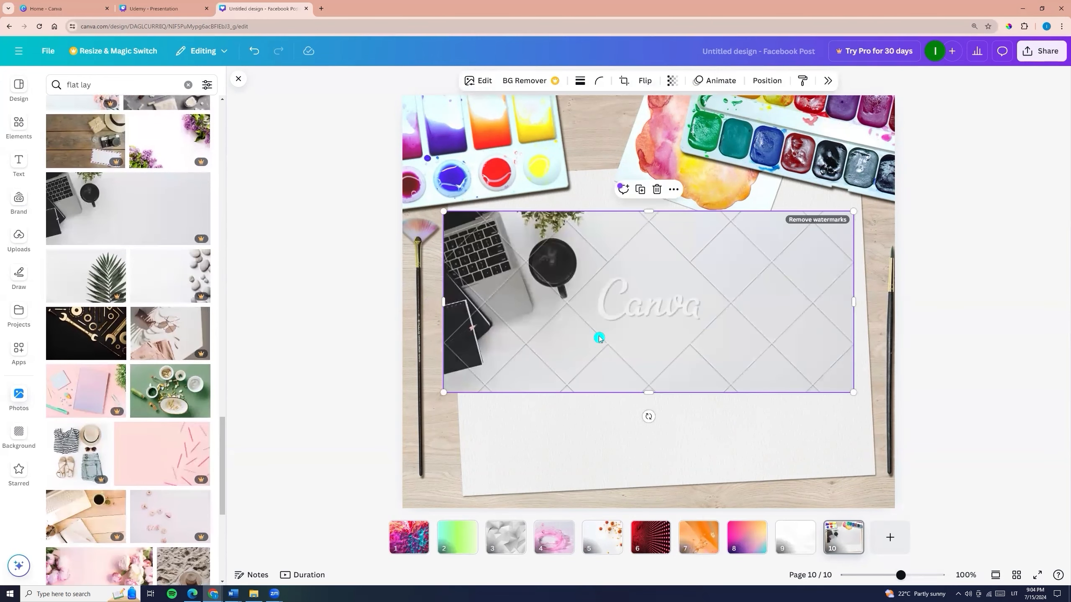
{"action": "key", "text": "Delete"}
{"action": "scroll", "coordinate": [164, 477], "scroll_direction": "down", "scroll_amount": 6}
{"action": "left_click", "coordinate": [109, 407]}
{"action": "scroll", "coordinate": [109, 407], "scroll_direction": "down", "scroll_amount": 10}
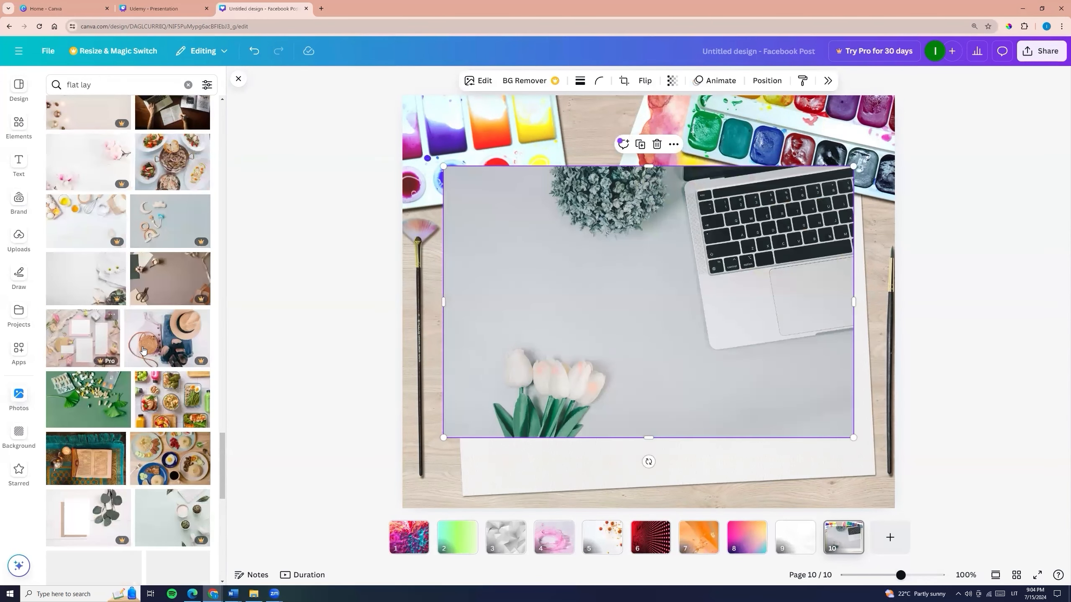
{"action": "key", "text": "Delete"}
- Replace page 10's background with the black-and-white photo of an open diary beside a laptop showing a clock
{"action": "left_click", "coordinate": [100, 216]}
{"action": "right_click", "coordinate": [553, 353]}
{"action": "left_click", "coordinate": [581, 531]}
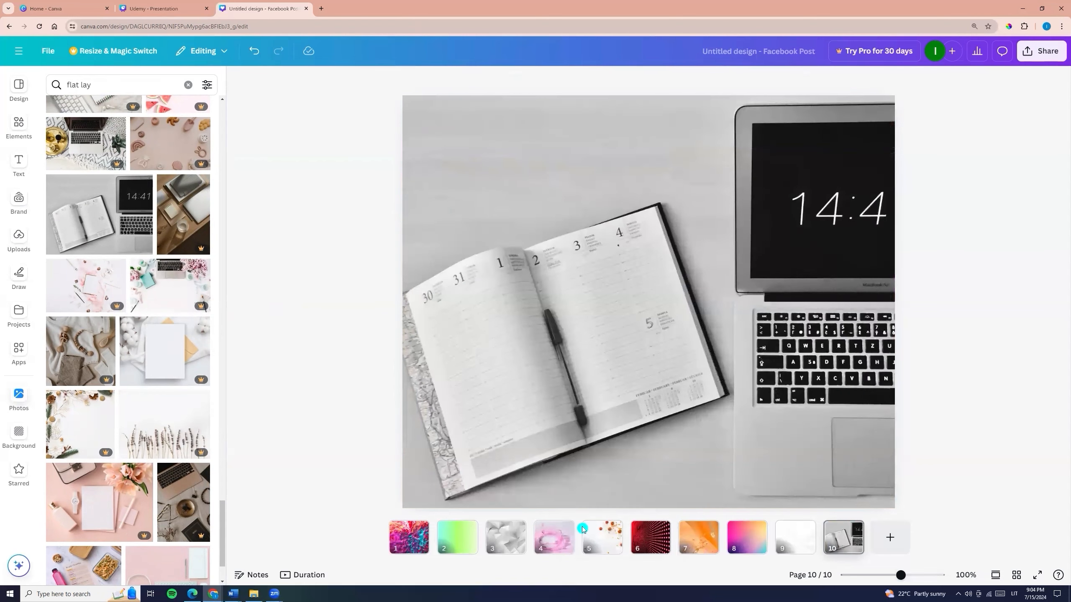
- Replace the photo search term with "copy space" and run the search
{"action": "left_click", "coordinate": [115, 82]}
{"action": "key", "text": "BackSpace"}
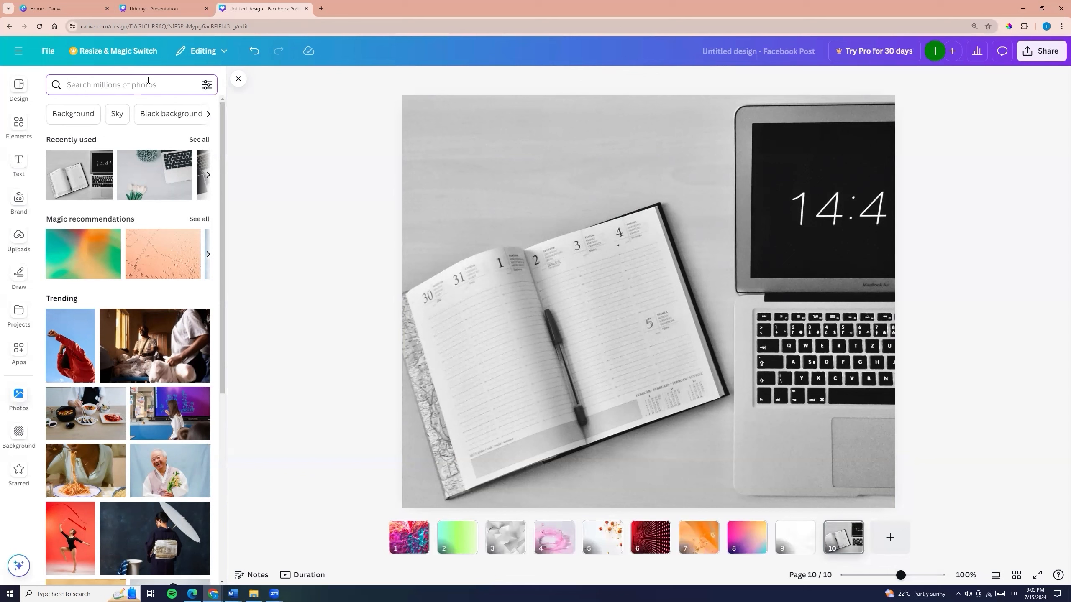
{"action": "type", "text": "copy space"}
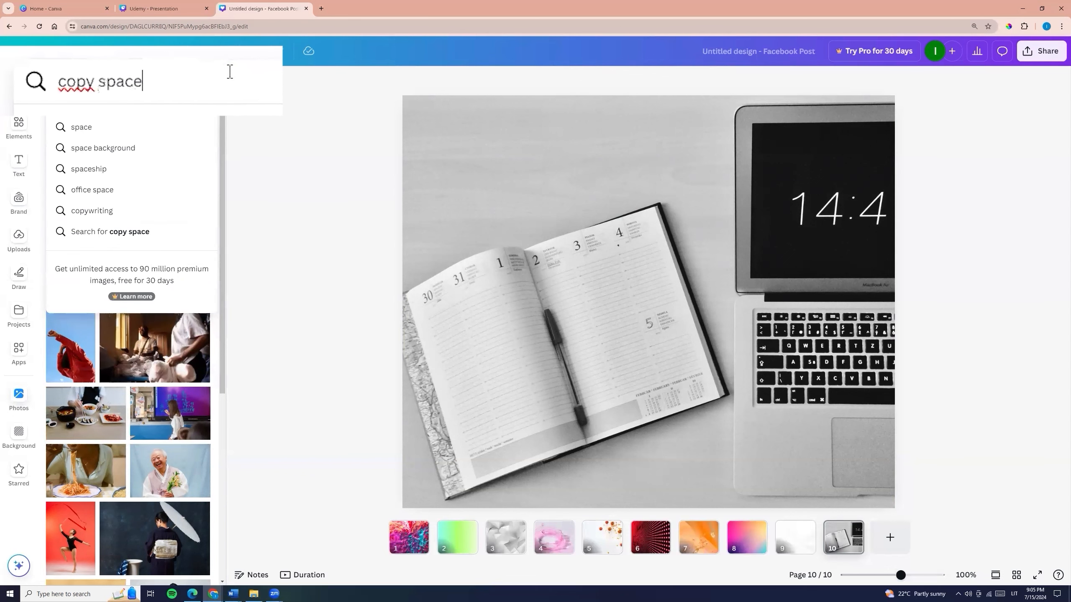
{"action": "key", "text": "Return"}
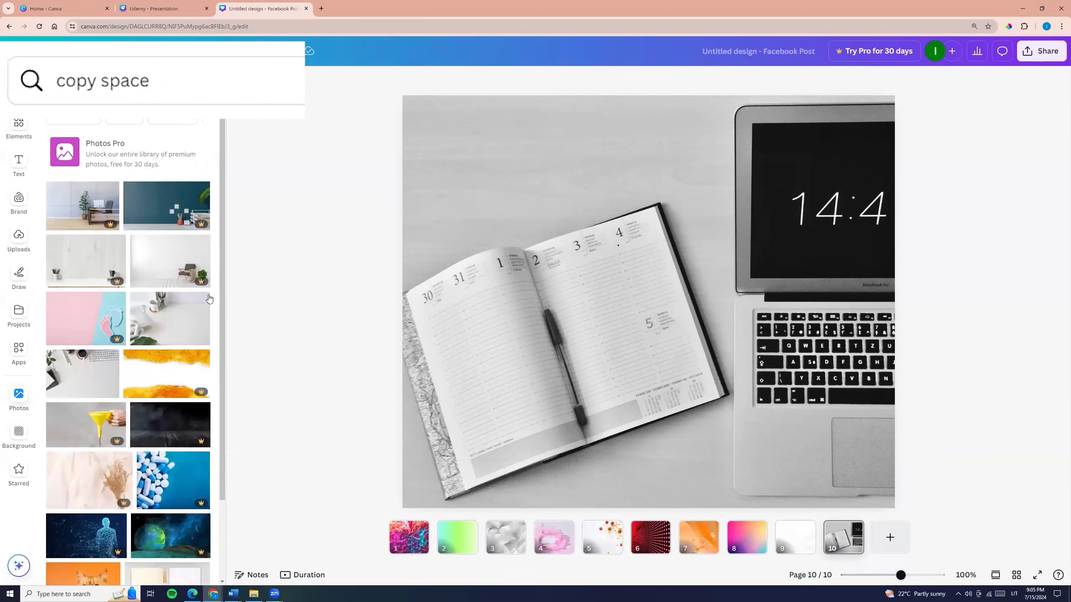
- Set the white desk photo with a mug, jar of pencils and green leaf as page 10's background
{"action": "left_click", "coordinate": [171, 325]}
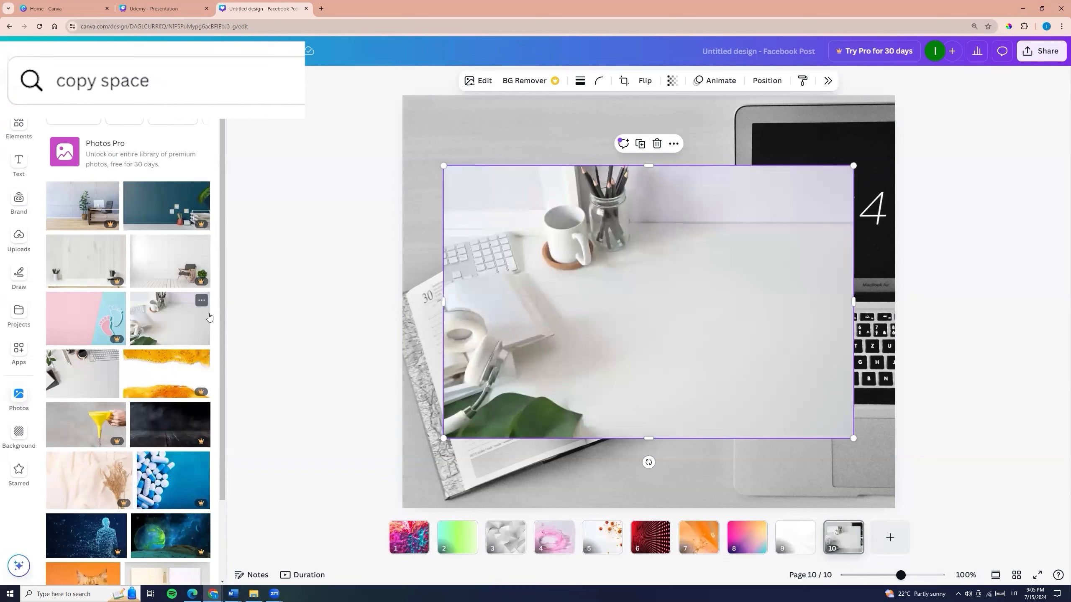
{"action": "right_click", "coordinate": [586, 294]}
{"action": "left_click", "coordinate": [632, 525]}
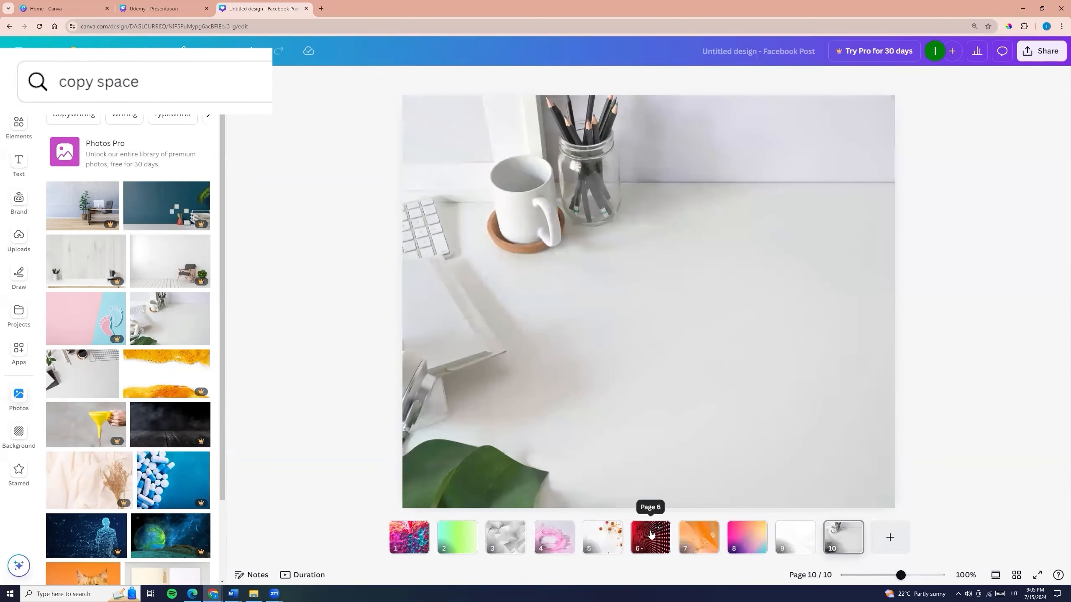
- Replace page 10's background with the desk photo showing a notebook, black coffee and keyboard along its upper edge
{"action": "scroll", "coordinate": [86, 270], "scroll_direction": "down", "scroll_amount": 3}
{"action": "left_click", "coordinate": [83, 228]}
{"action": "right_click", "coordinate": [545, 207]}
{"action": "left_click", "coordinate": [591, 432]}
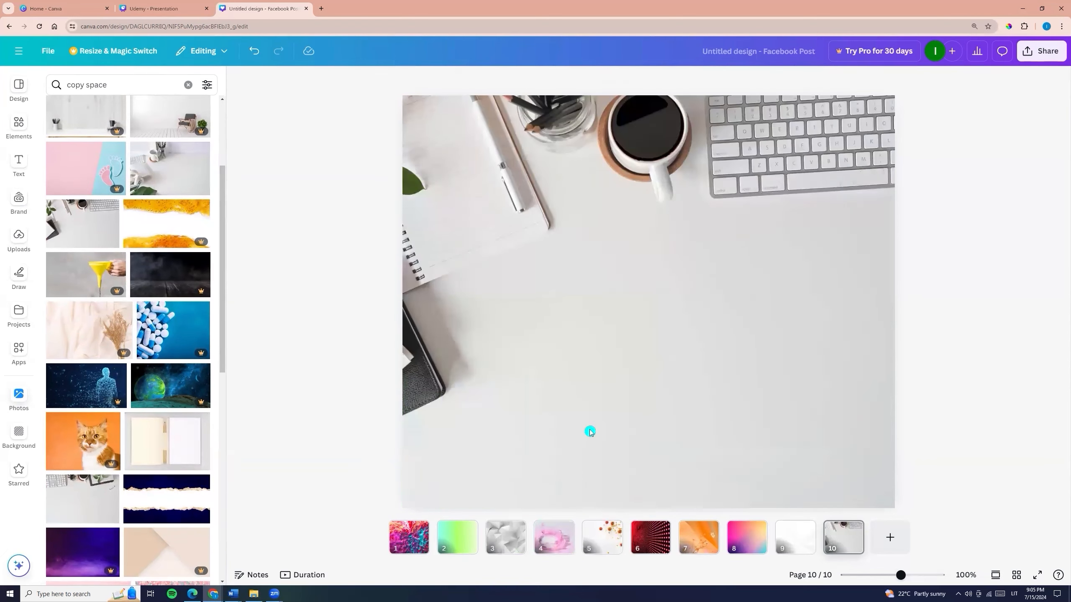
- Make the peach photo of a hair clip and dried flowers from the "copy space" results page 10's background
{"action": "scroll", "coordinate": [141, 339], "scroll_direction": "down", "scroll_amount": 9}
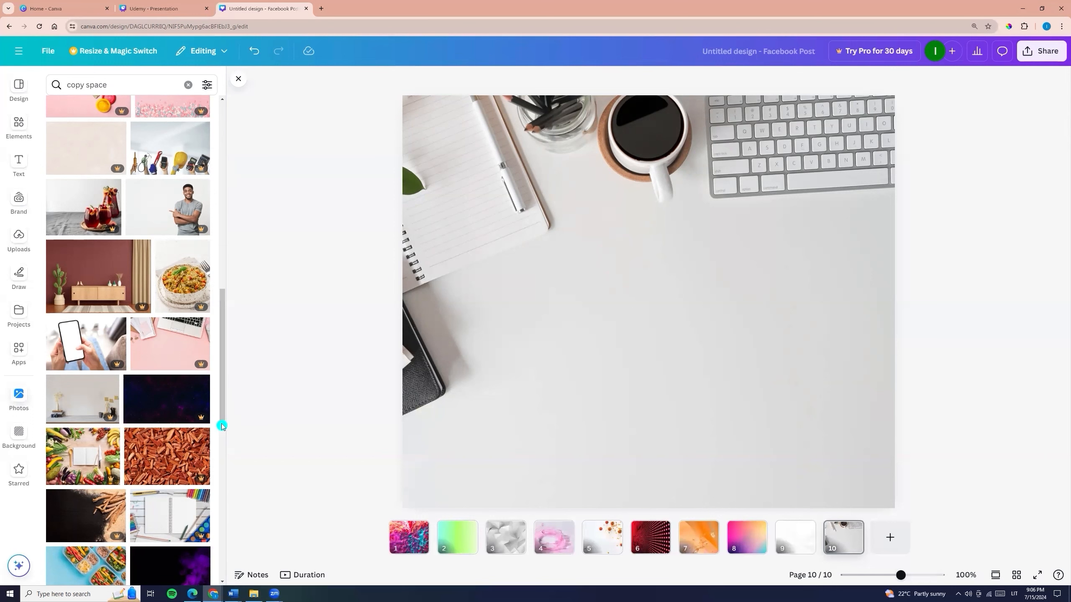
{"action": "scroll", "coordinate": [222, 426], "scroll_direction": "down", "scroll_amount": 10}
{"action": "left_click", "coordinate": [171, 298]}
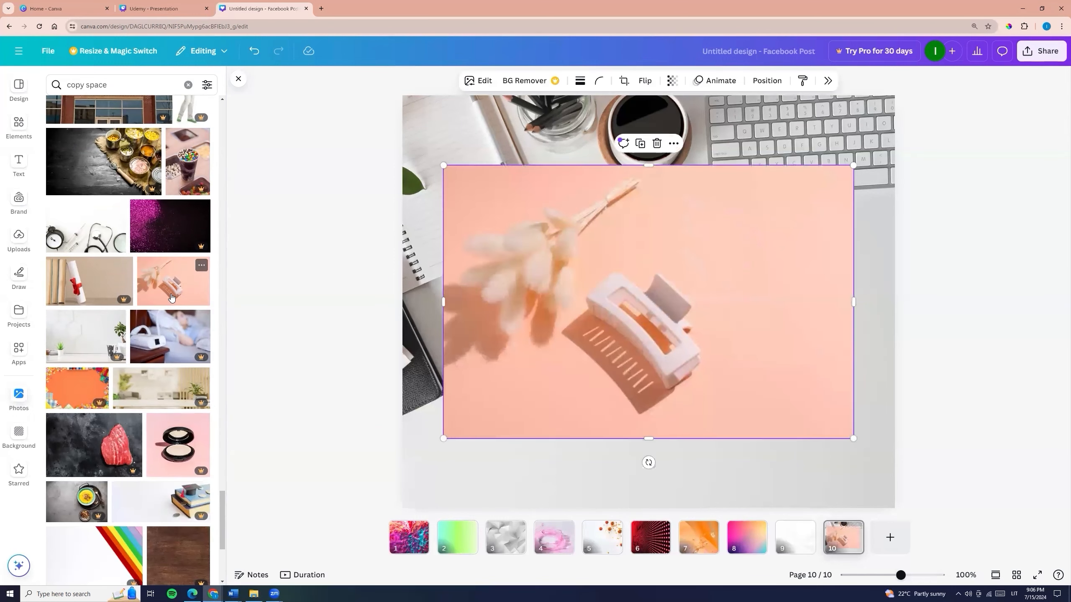
{"action": "right_click", "coordinate": [564, 321]}
{"action": "left_click", "coordinate": [630, 528]}
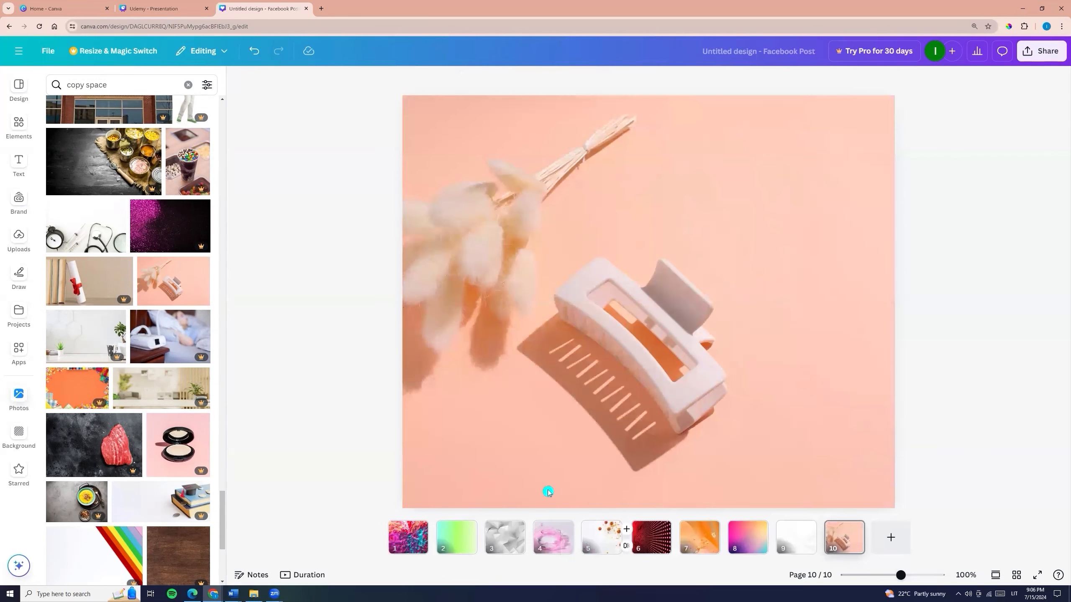
- Replace page 10's background with the doctor on blue photo and reposition its crop so the whole doctor fits in the frame
{"action": "scroll", "coordinate": [126, 295], "scroll_direction": "down", "scroll_amount": 10}
{"action": "left_click", "coordinate": [164, 400]}
{"action": "right_click", "coordinate": [582, 380]}
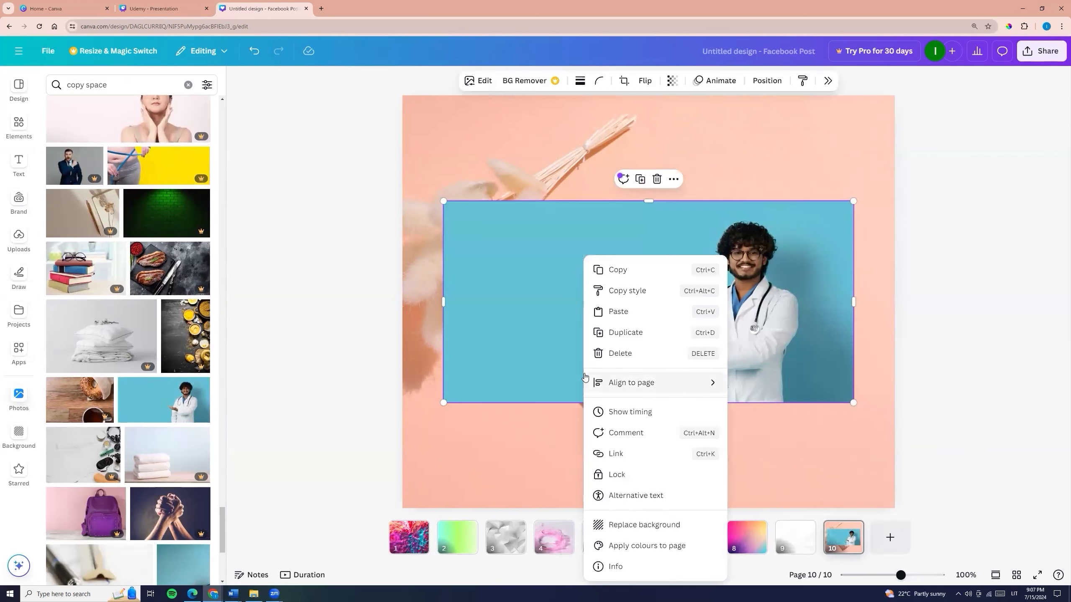
{"action": "left_click", "coordinate": [638, 526]}
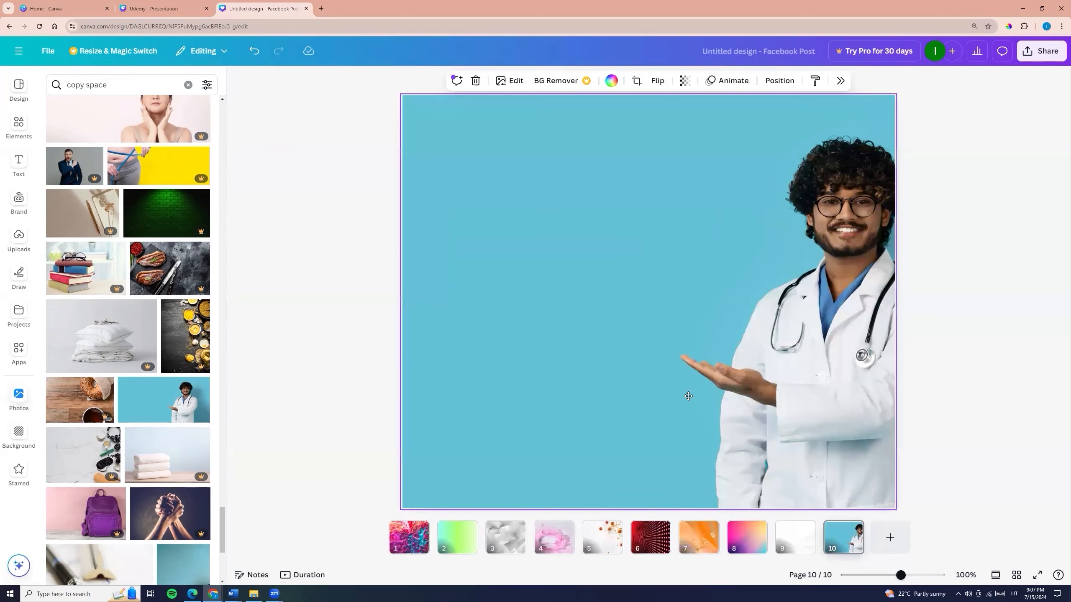
{"action": "double_click", "coordinate": [688, 398]}
{"action": "left_click", "coordinate": [1034, 291]}
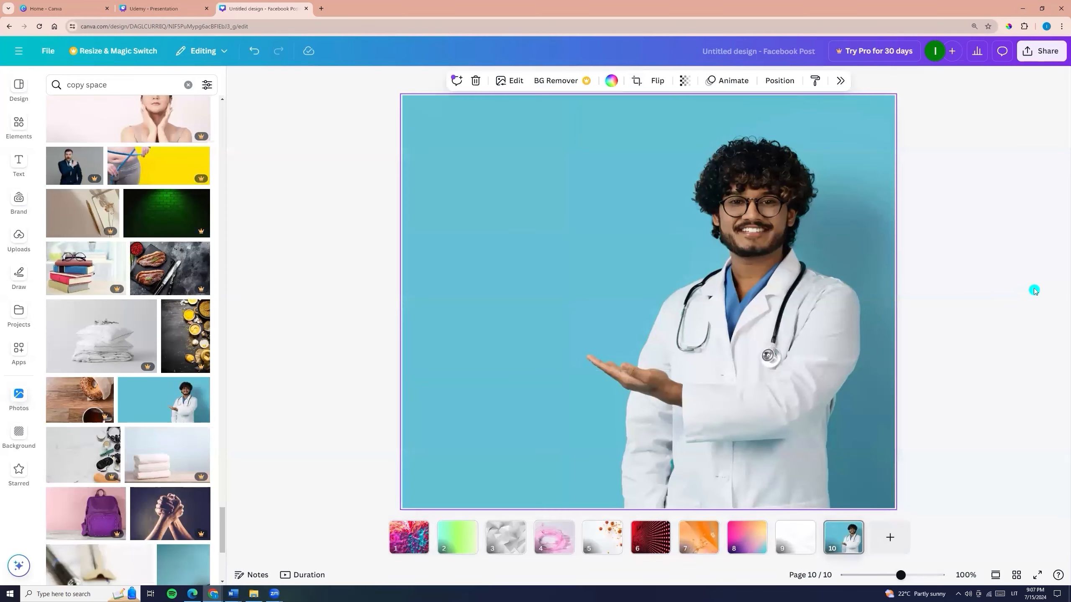
- Replace page 10's background with the photo of a July 2024 desk calendar against green grass
{"action": "scroll", "coordinate": [156, 440], "scroll_direction": "down", "scroll_amount": 5}
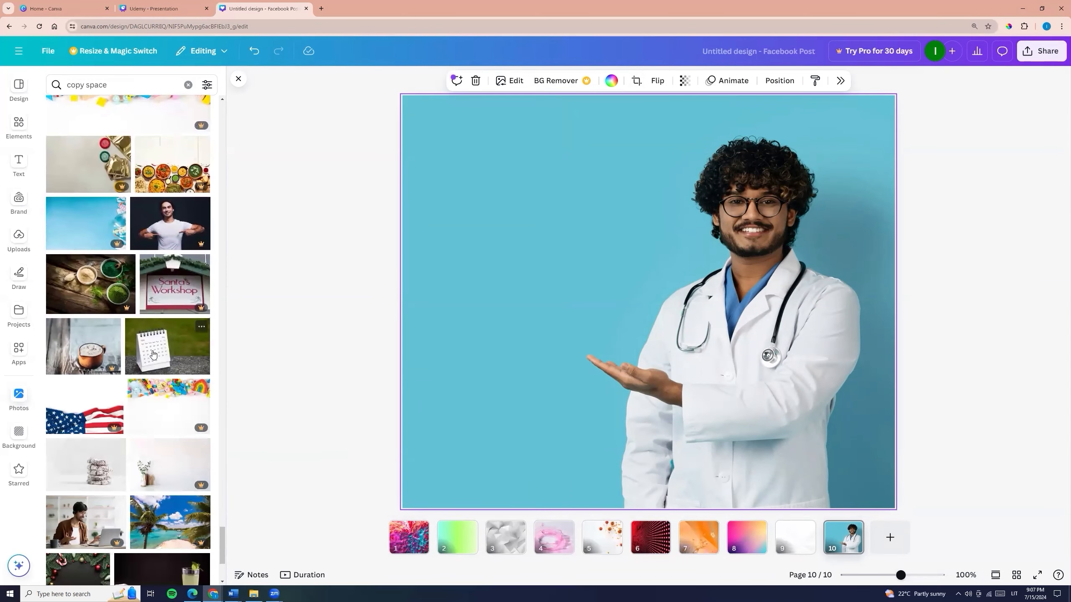
{"action": "left_click", "coordinate": [152, 353]}
{"action": "right_click", "coordinate": [550, 351]}
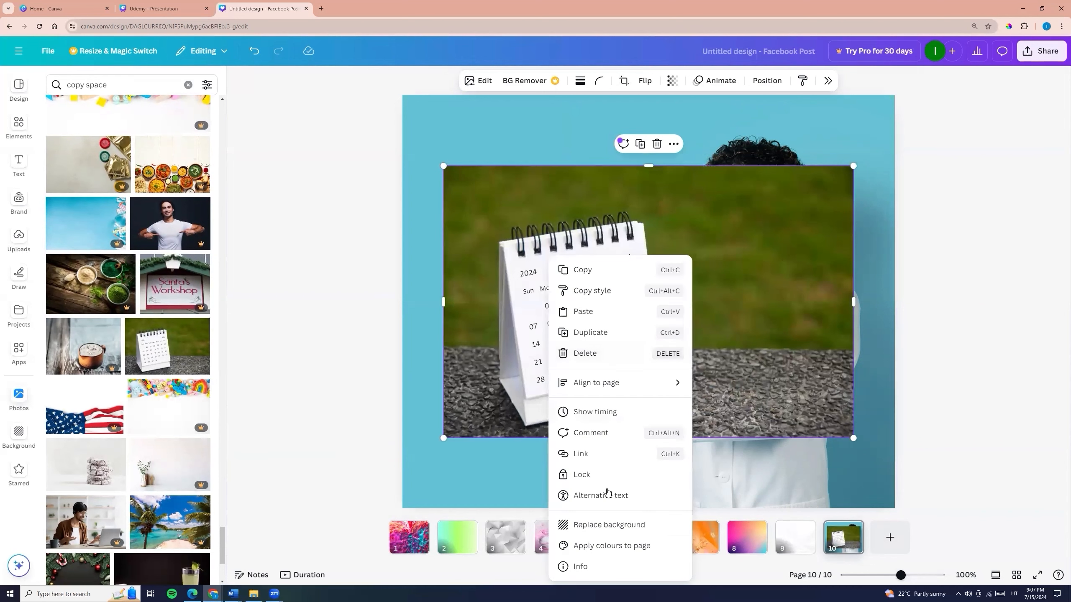
{"action": "left_click", "coordinate": [605, 525]}
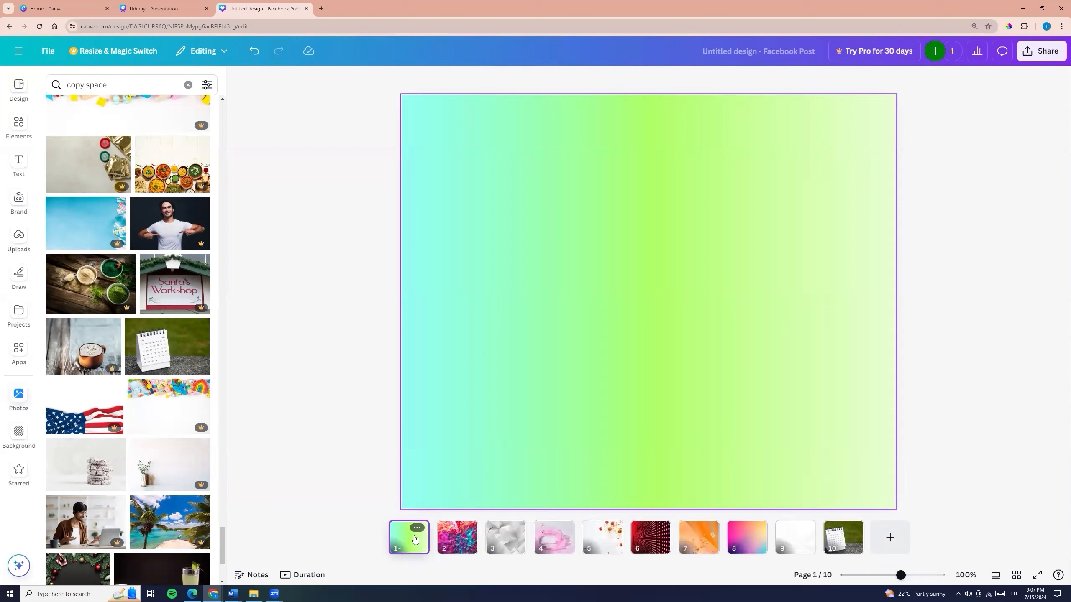
- Review the backgrounds of pages 2 to 10 one after another
{"action": "left_click", "coordinate": [455, 543]}
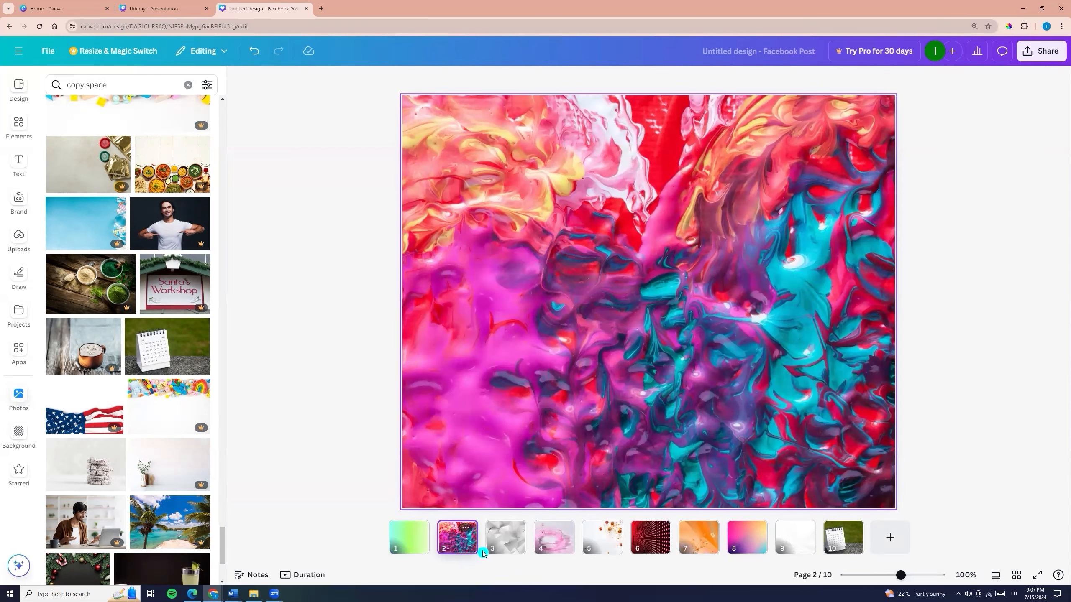
{"action": "left_click", "coordinate": [503, 544]}
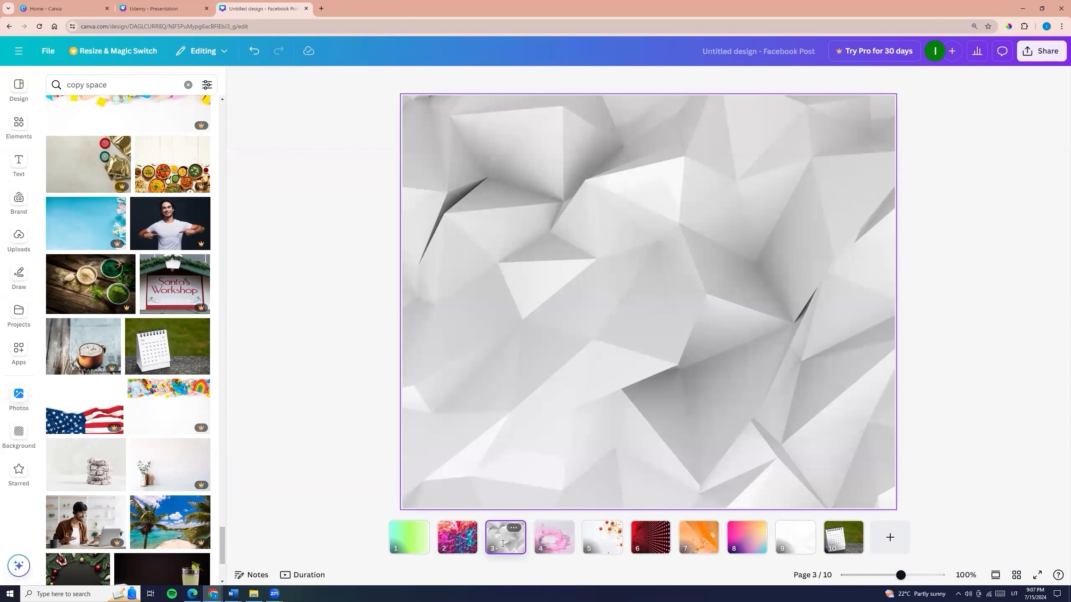
{"action": "left_click", "coordinate": [554, 544]}
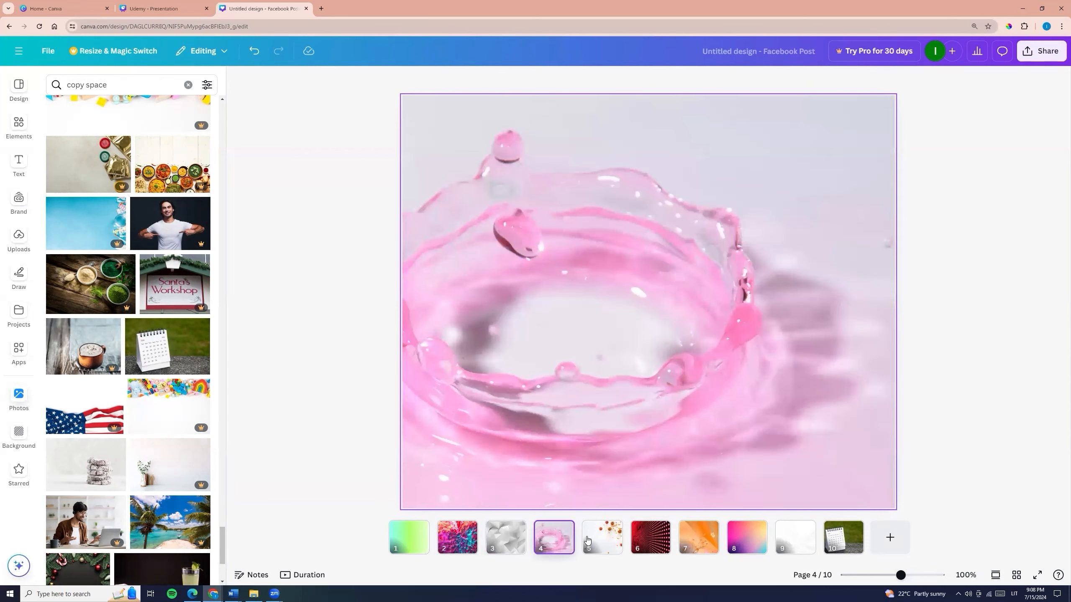
{"action": "left_click", "coordinate": [600, 544]}
{"action": "left_click", "coordinate": [653, 549]}
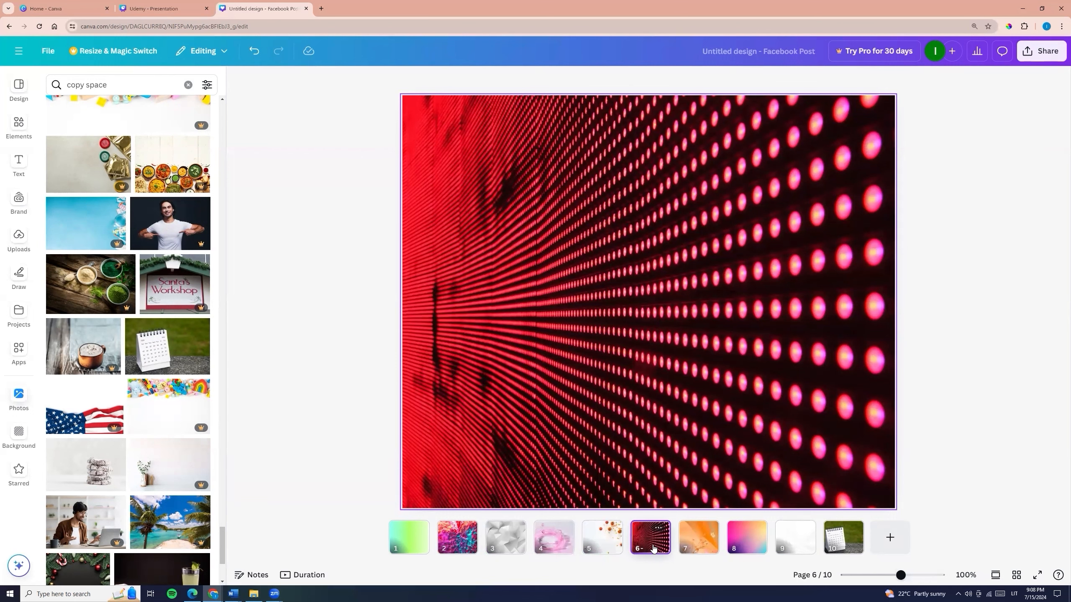
{"action": "left_click", "coordinate": [697, 544]}
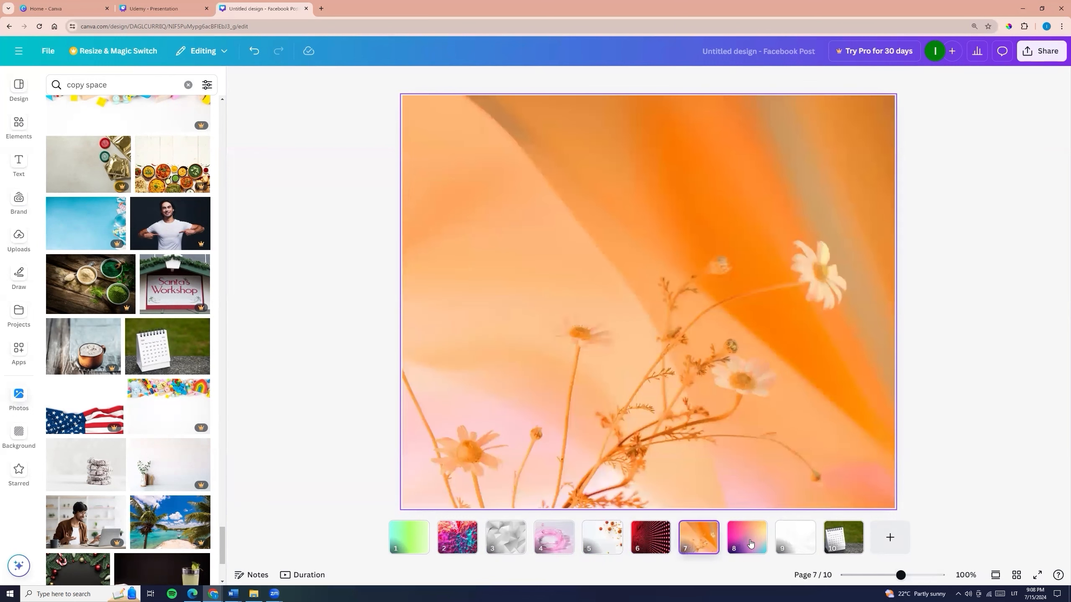
{"action": "left_click", "coordinate": [750, 543]}
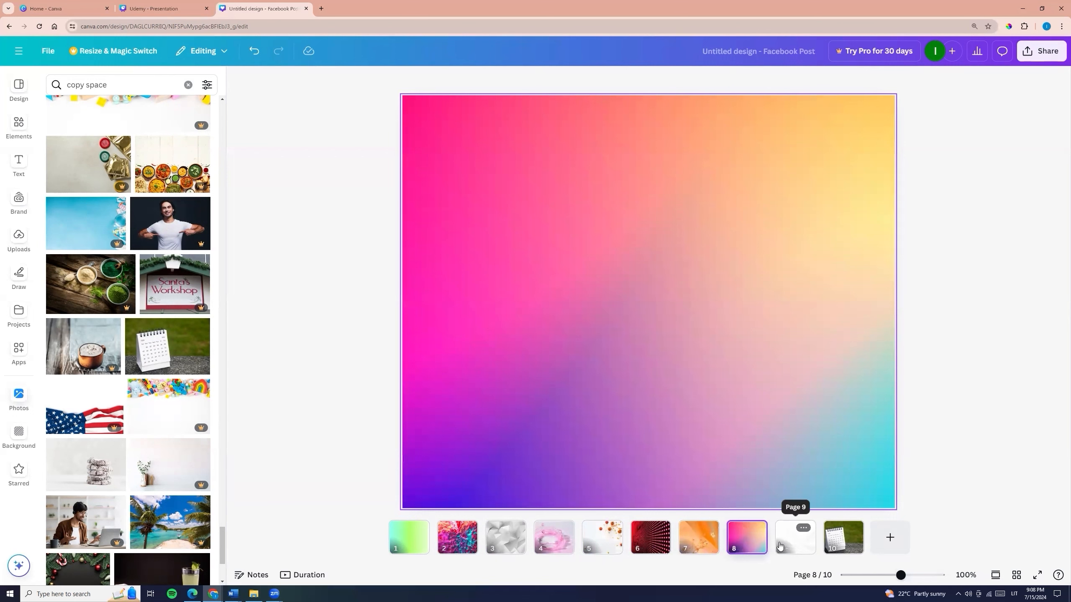
{"action": "left_click", "coordinate": [787, 544]}
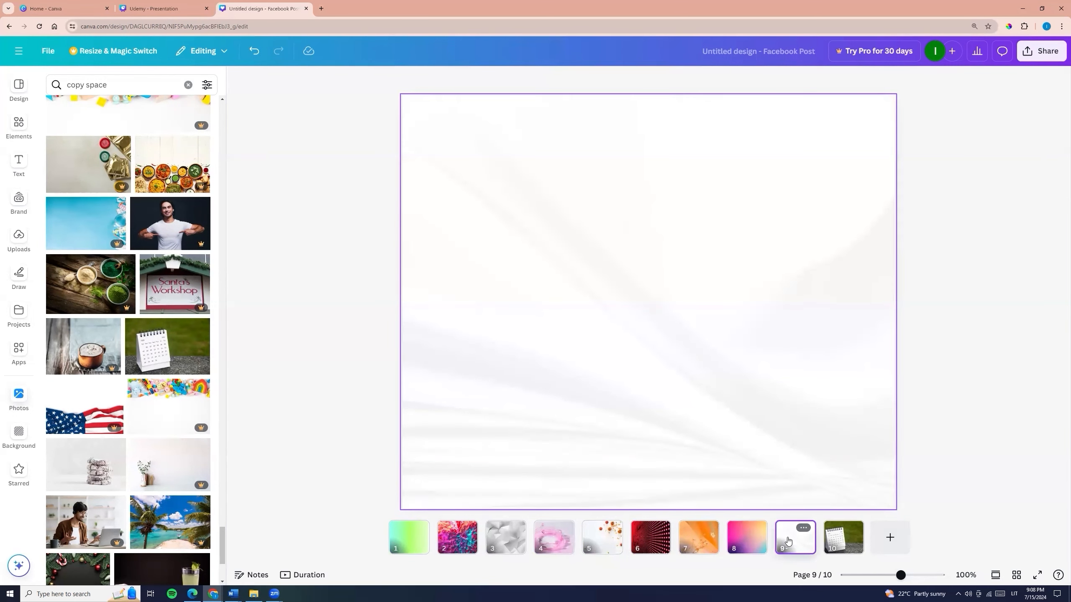
{"action": "left_click", "coordinate": [837, 547]}
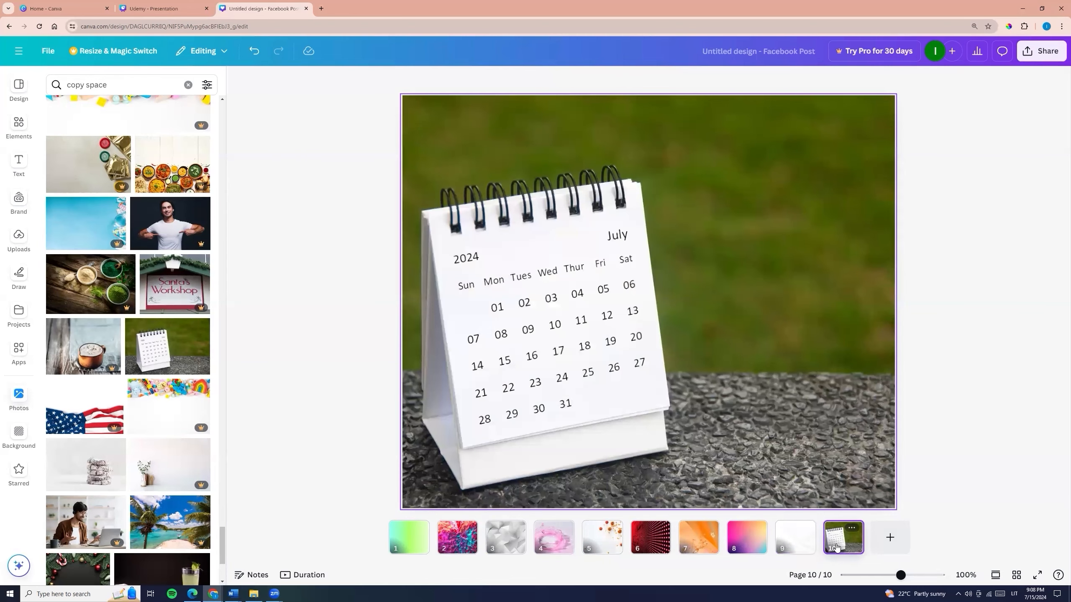